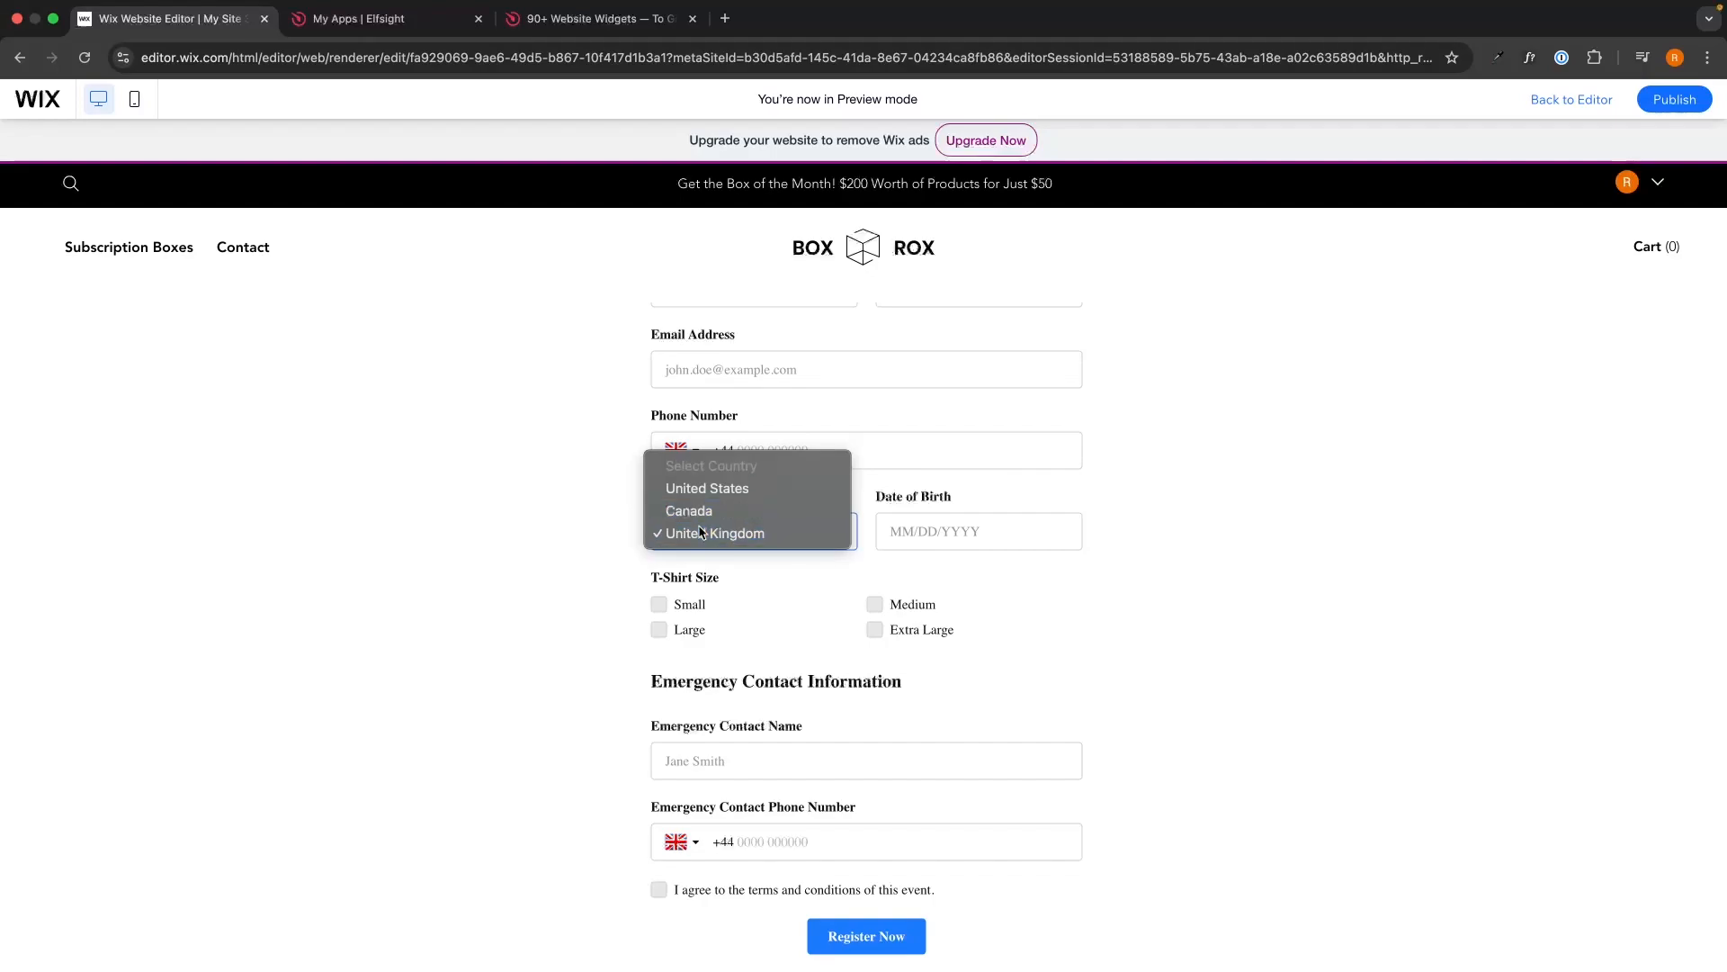
In the Wix preview form, choose United Kingdom as the country and tick the Medium T-shirt size.
left_click(704, 533)
left_click(873, 605)
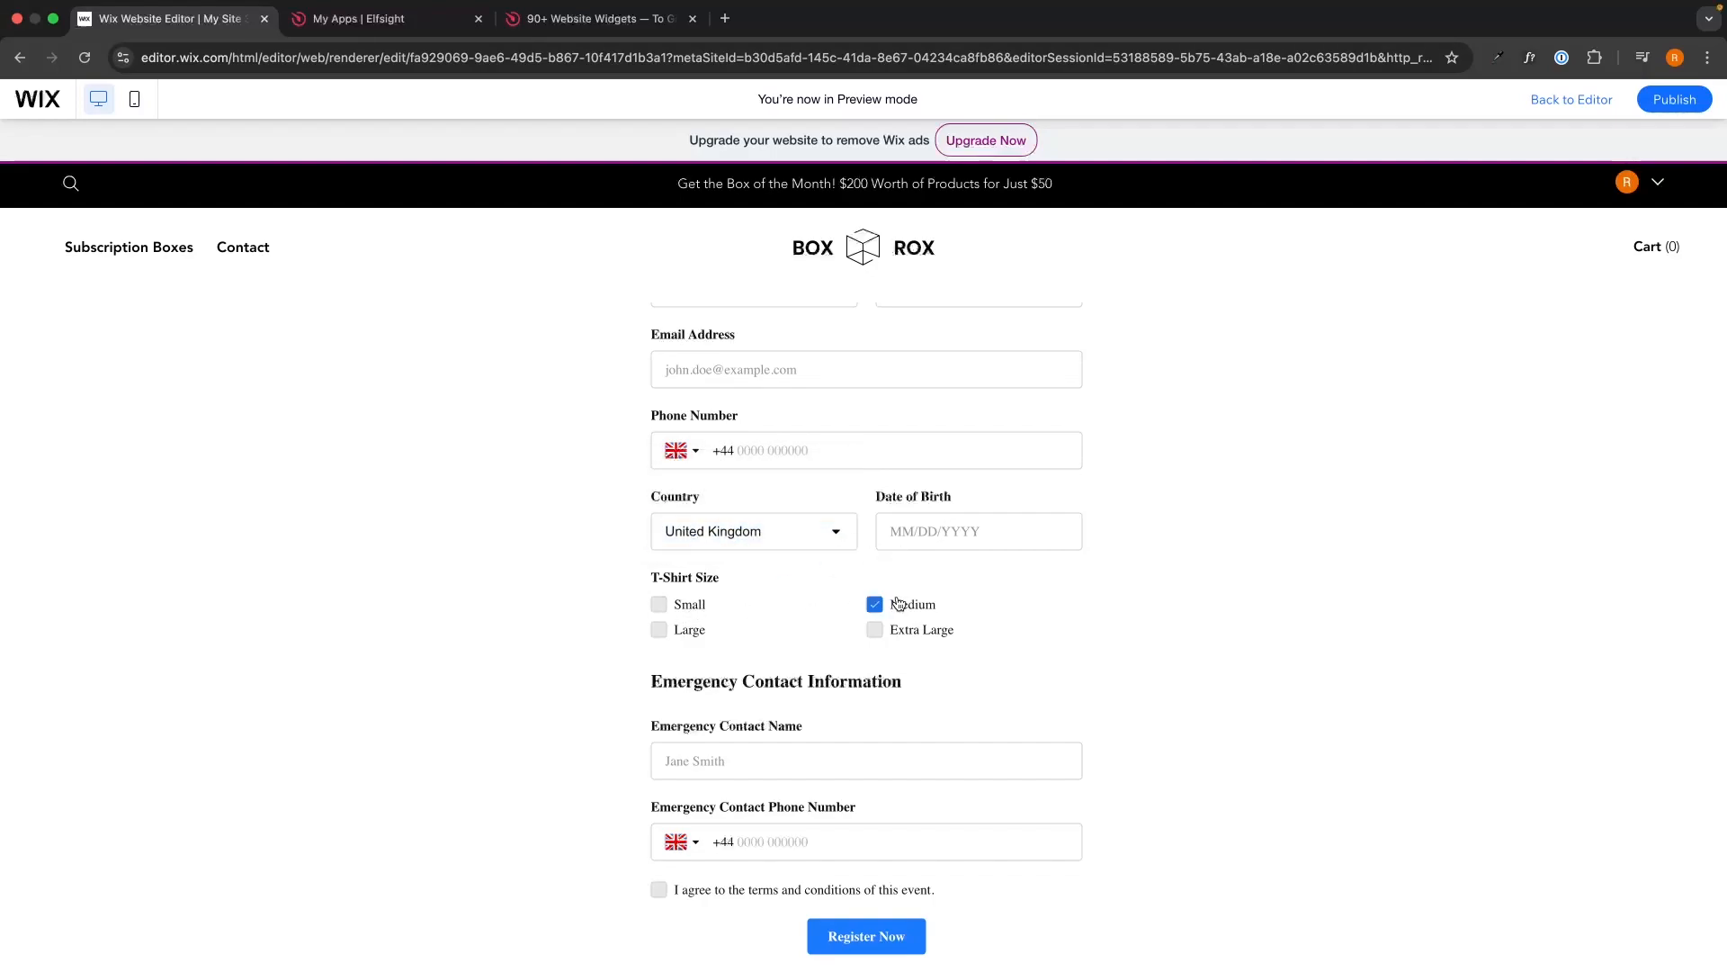
scroll(1142, 523, "down", 1)
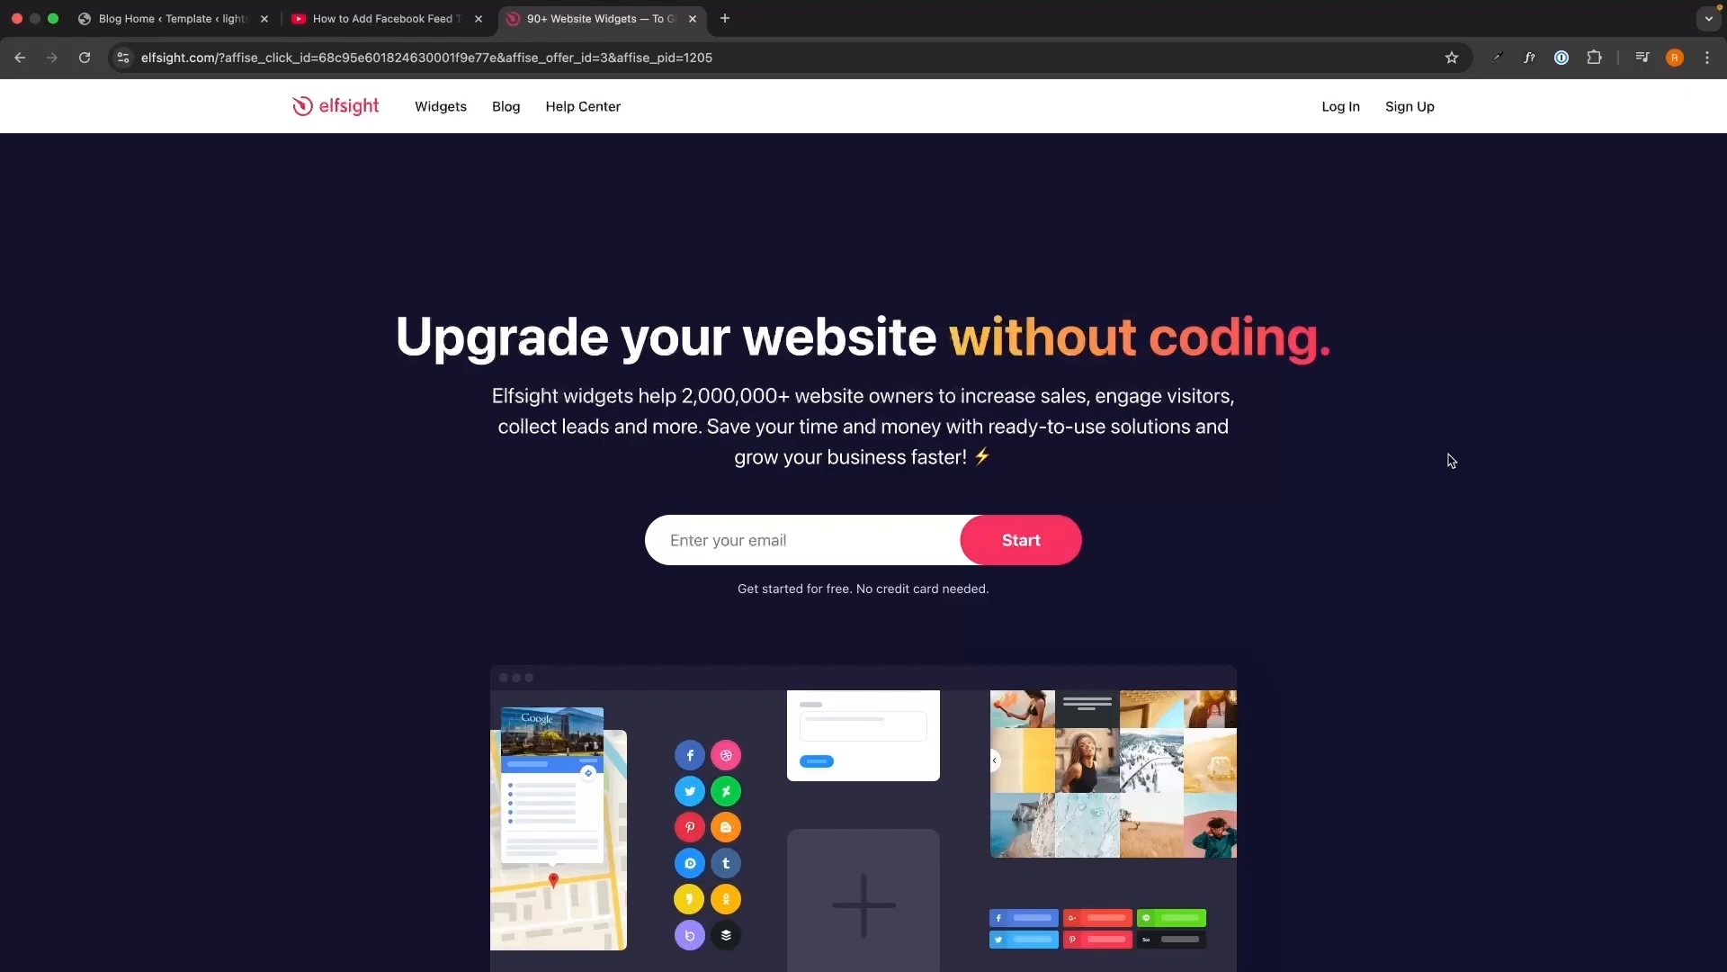
Check the tutorial video's description, then return to the Elfsight website.
key("ctrl+shift+Tab")
left_click_drag(59, 331, 769, 571)
left_click(769, 571)
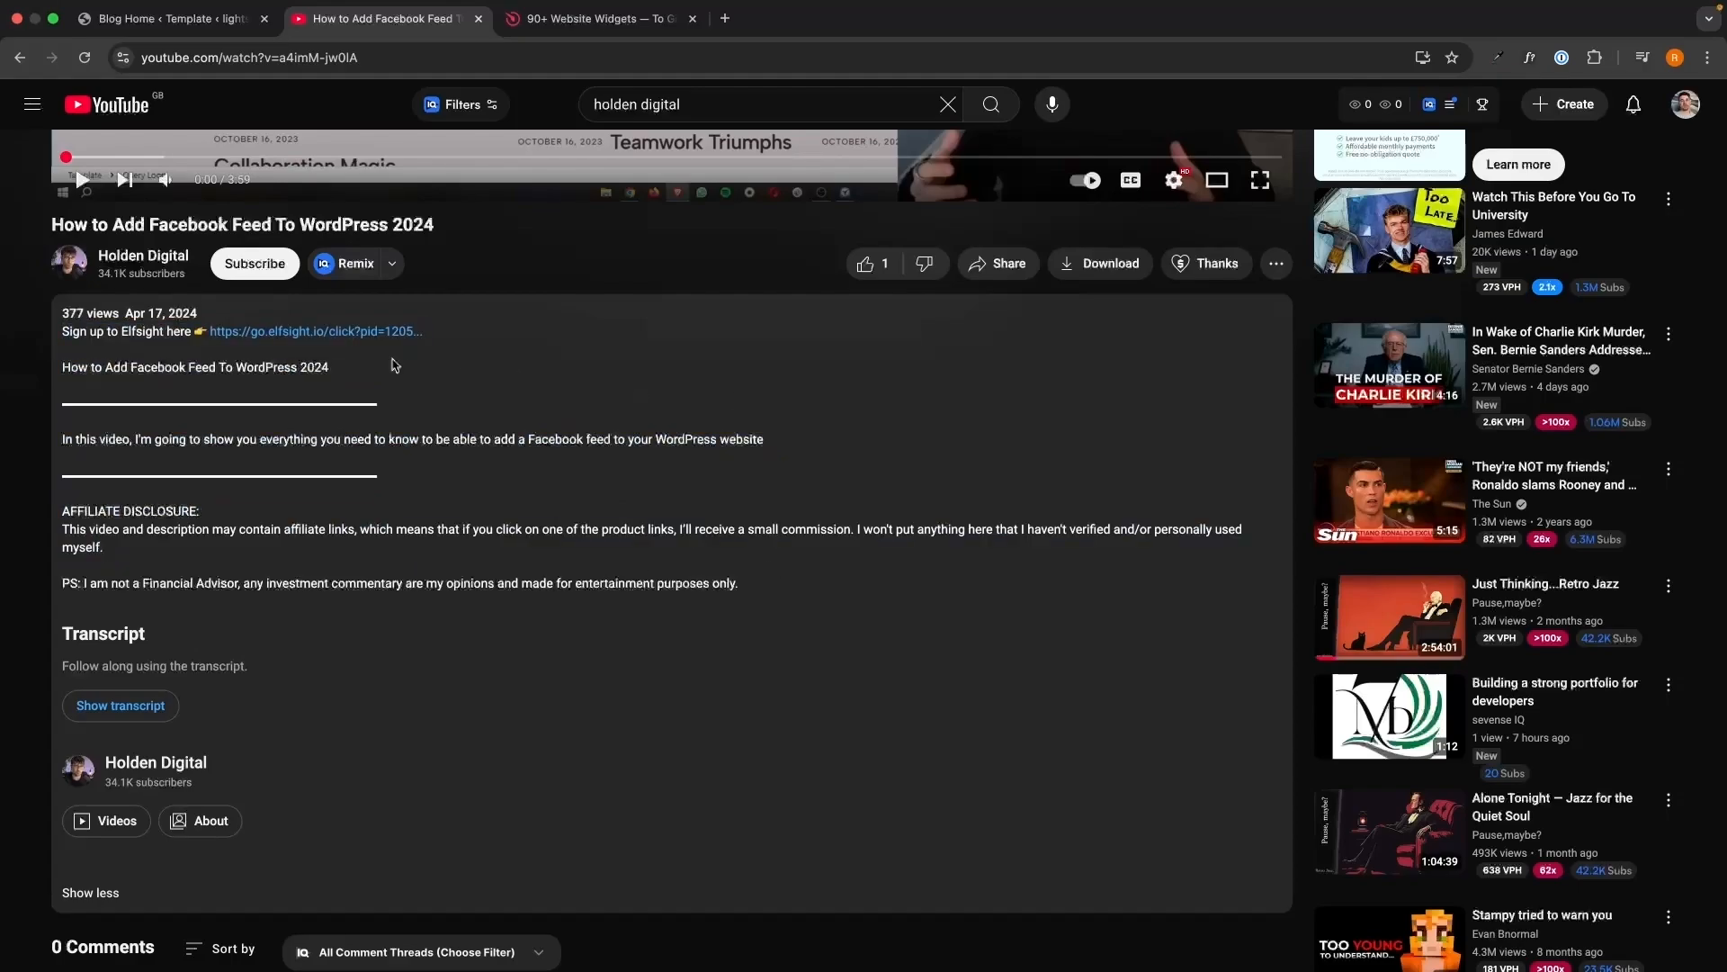
key("ctrl+Tab")
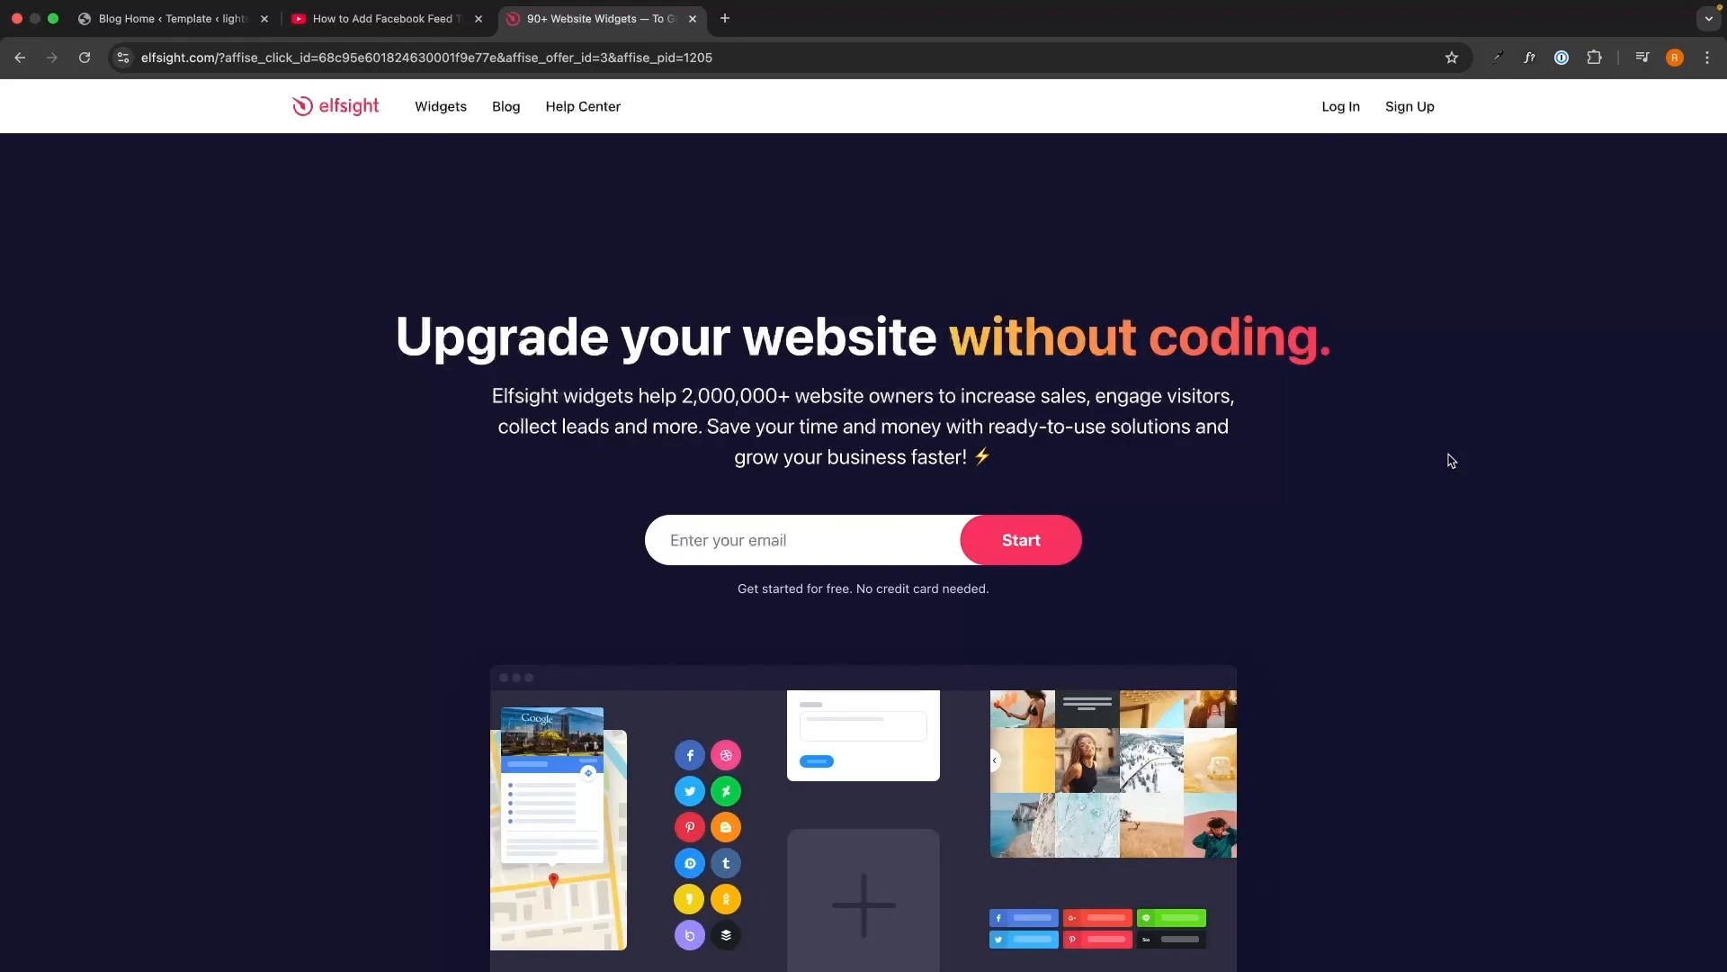
Sign up for a new Elfsight account with an email address and password.
left_click(894, 538)
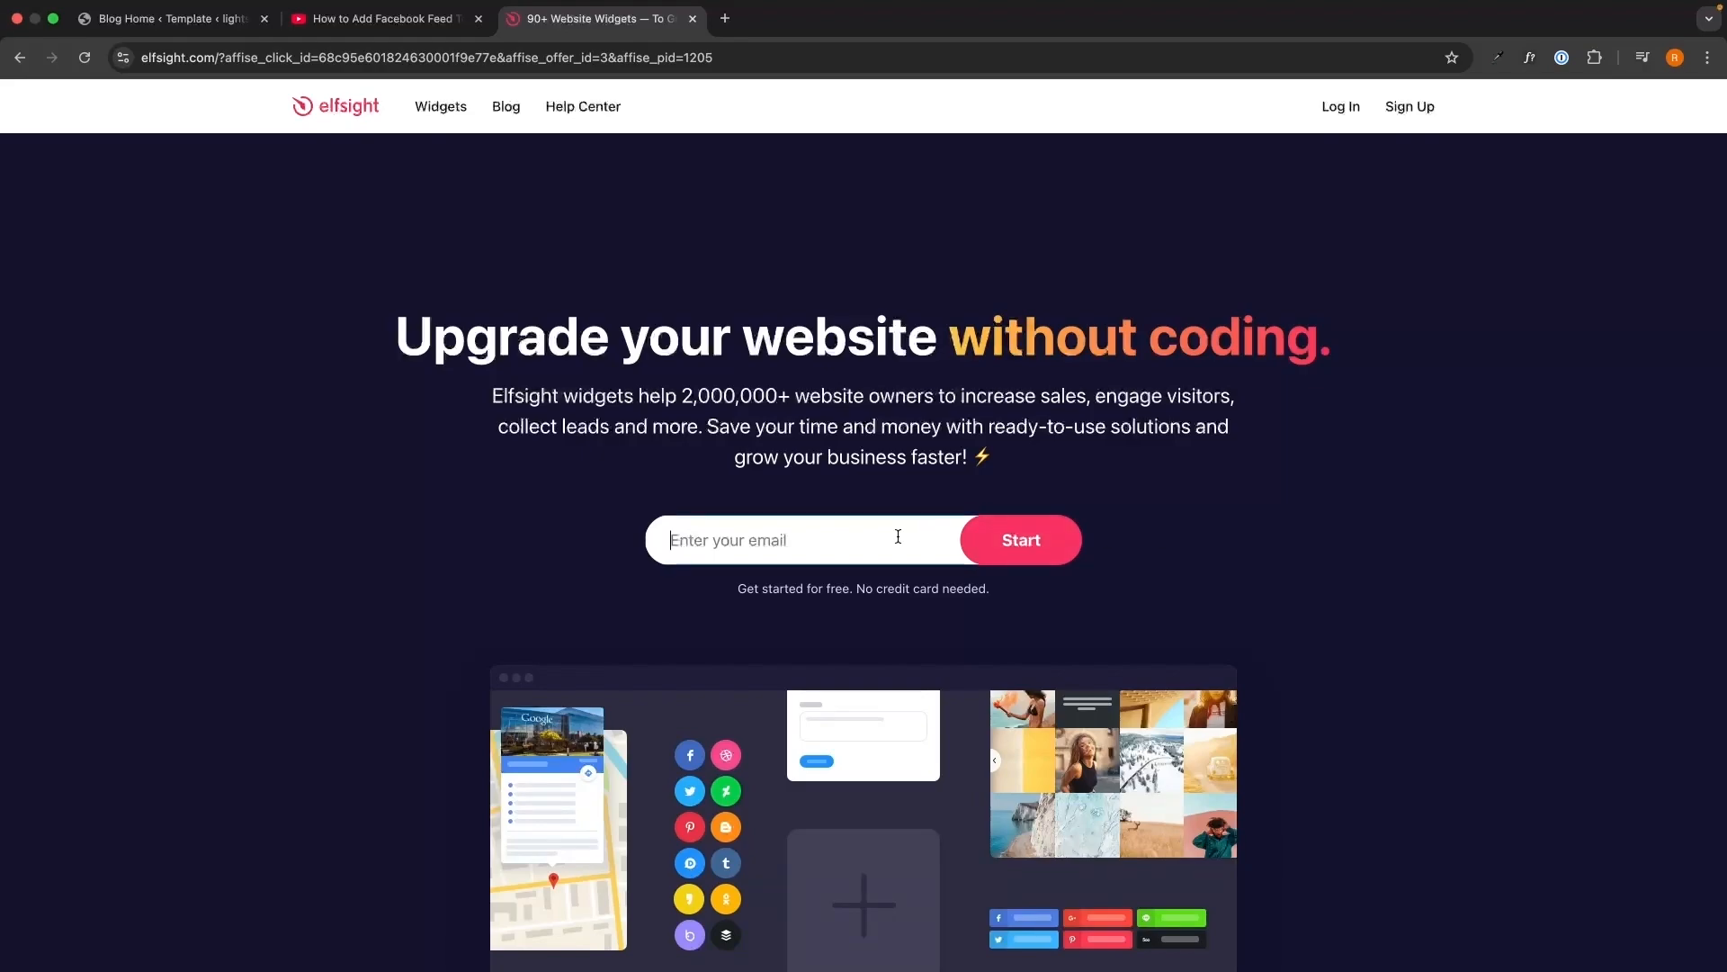
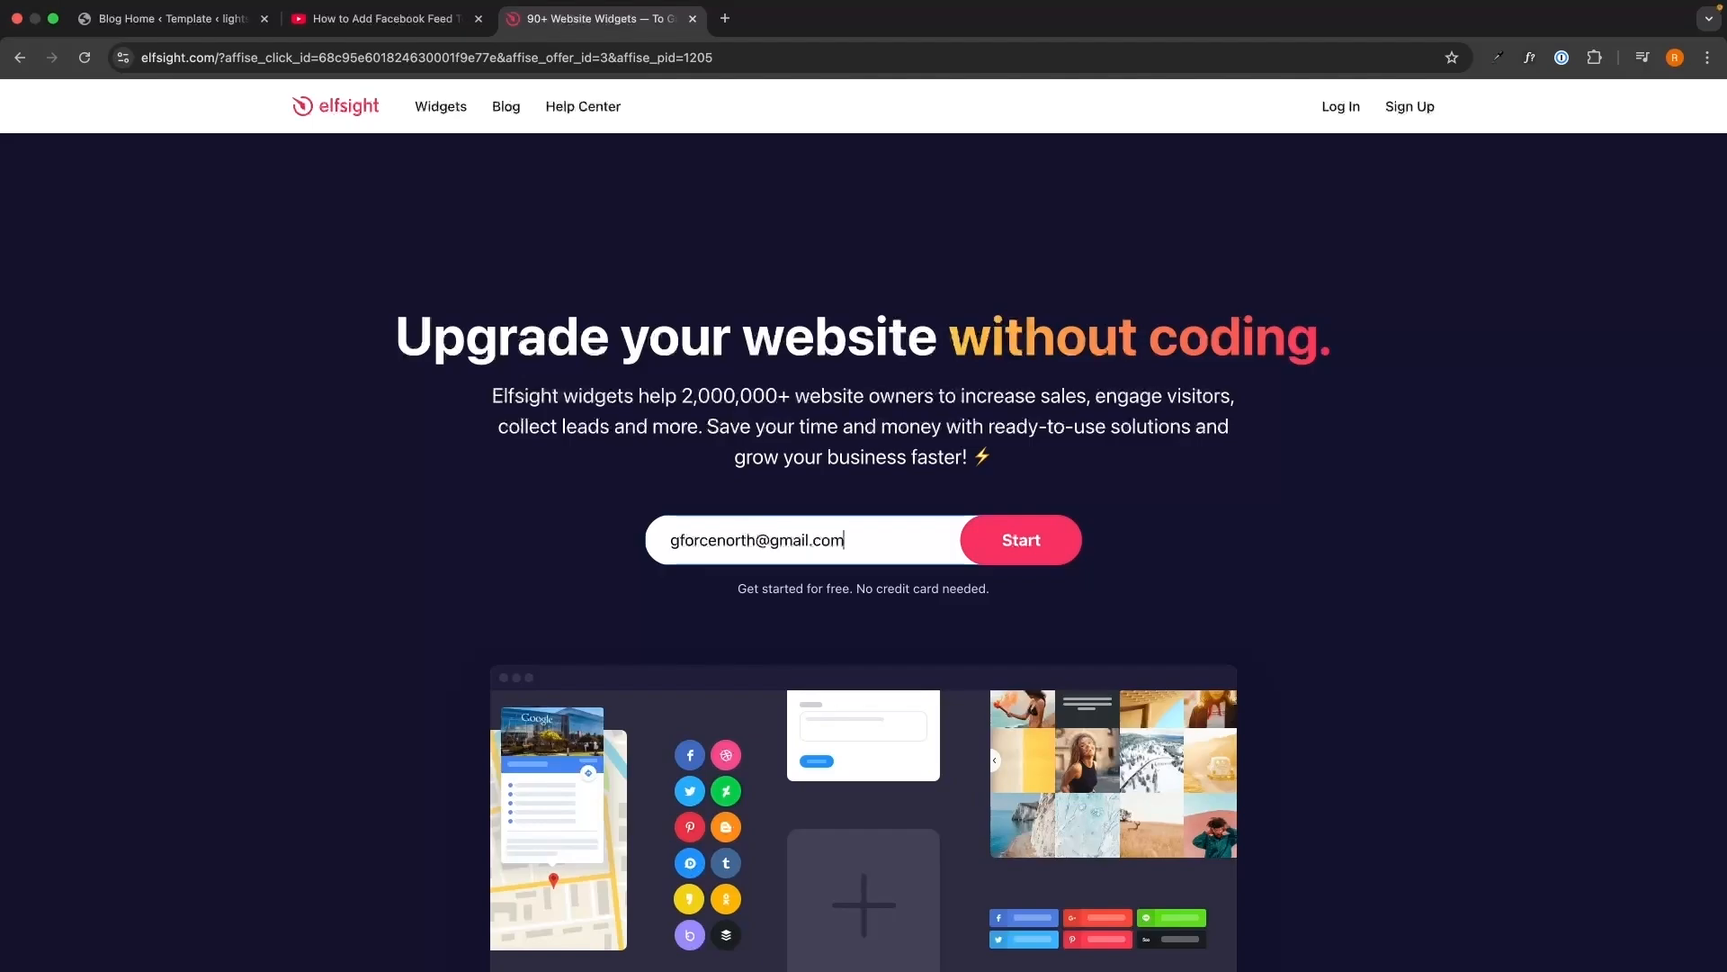
key("Return")
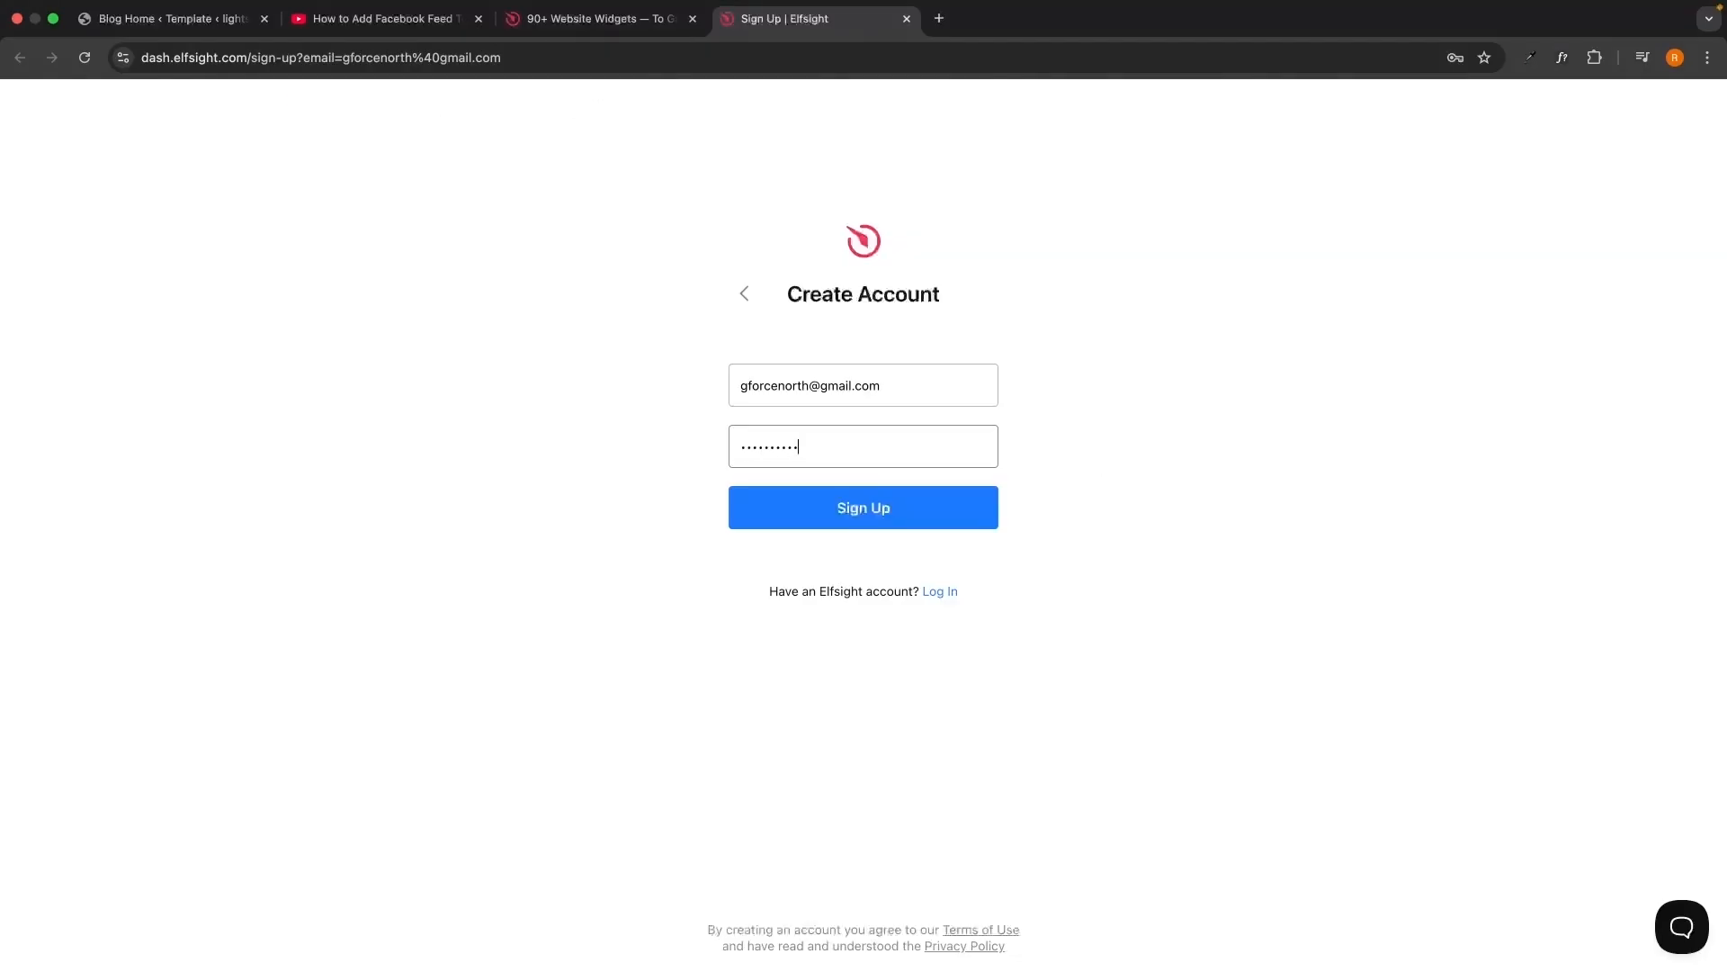
left_click(937, 519)
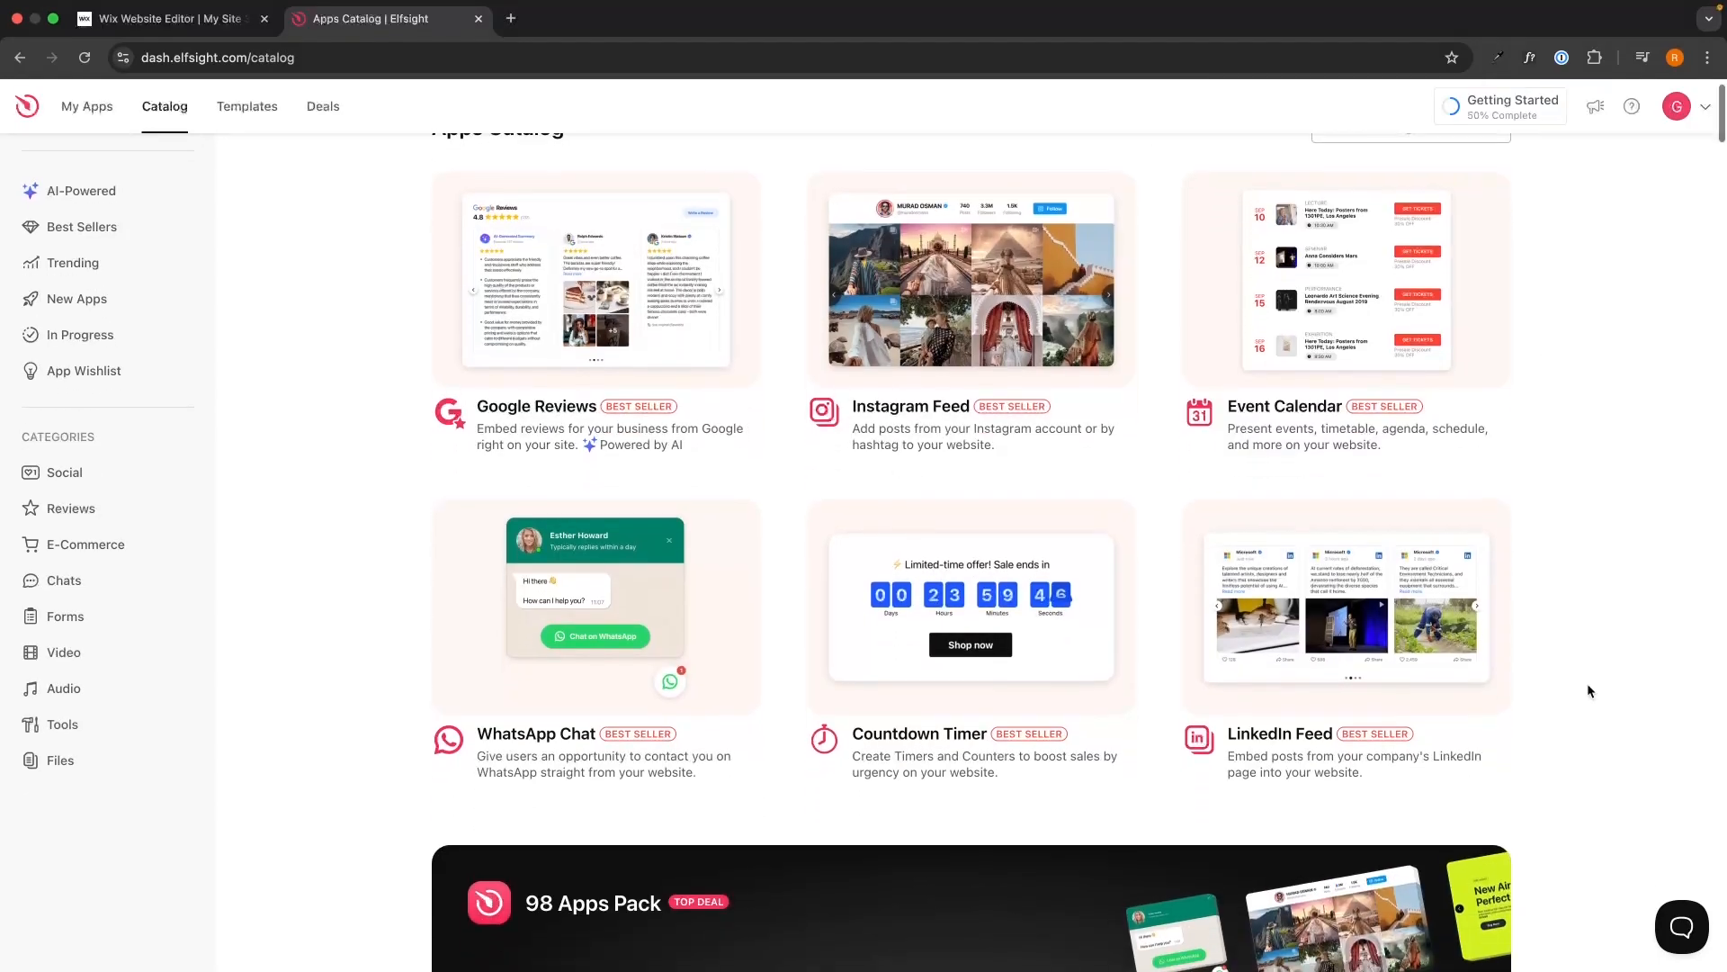
scroll(1589, 691, "up", 1)
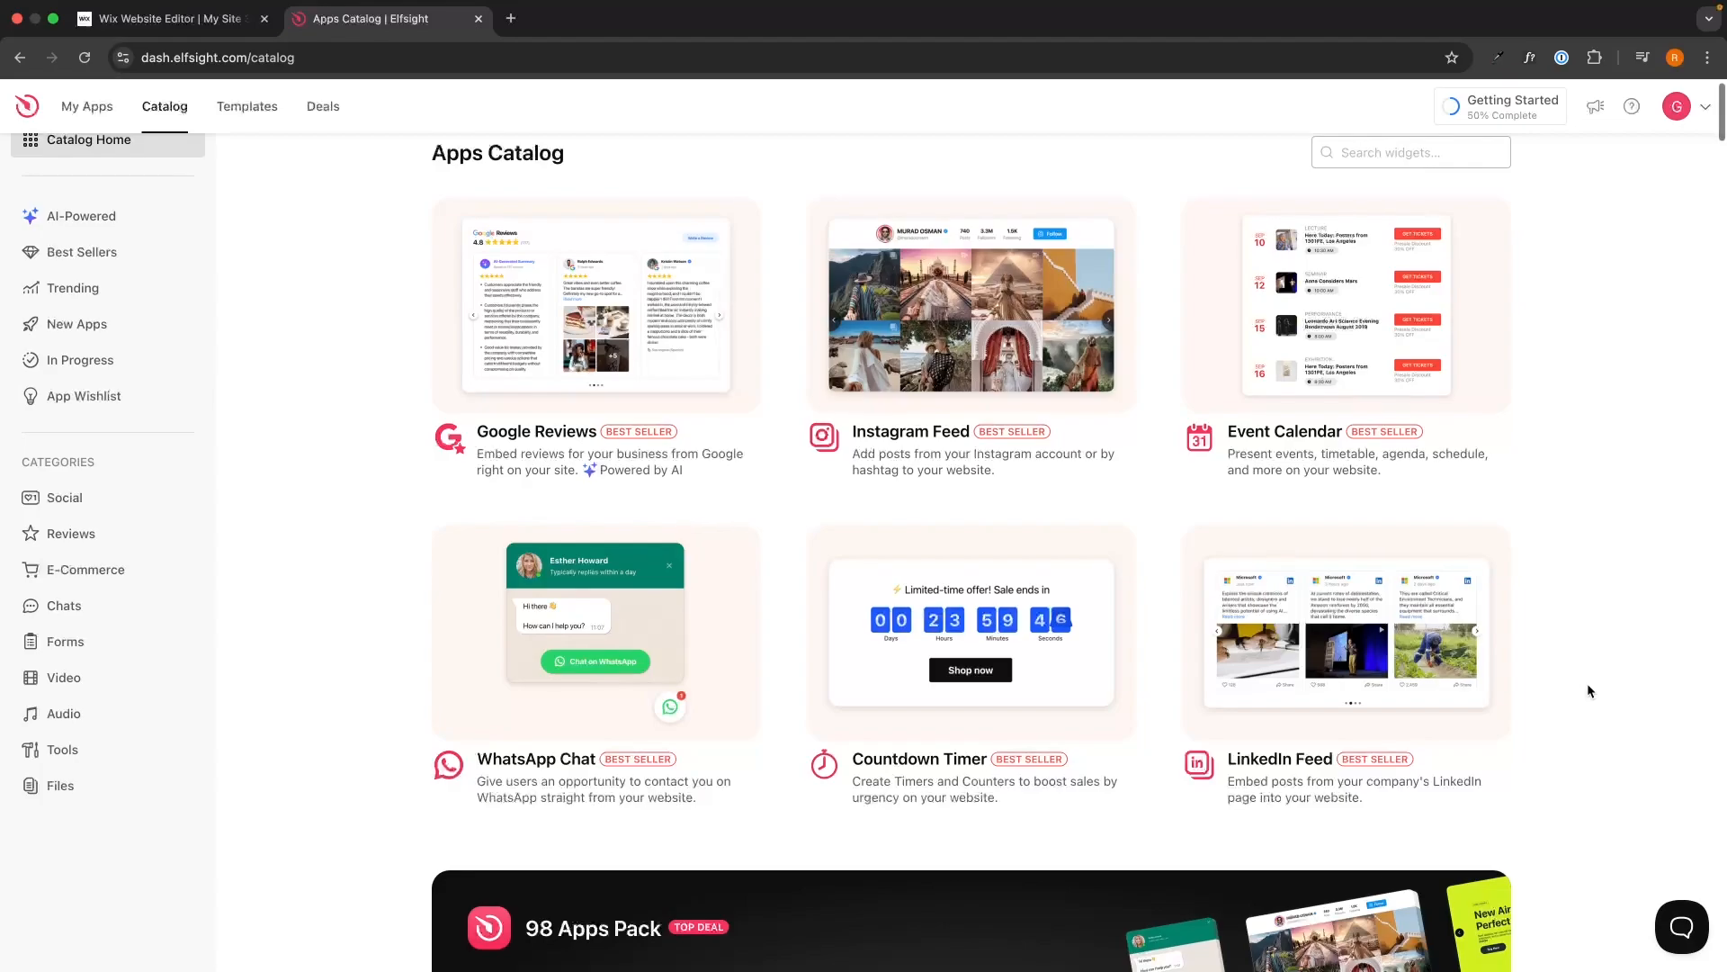
Search the widget catalog for 'form' and open the Form Builder widget.
scroll(1588, 691, "up", 1)
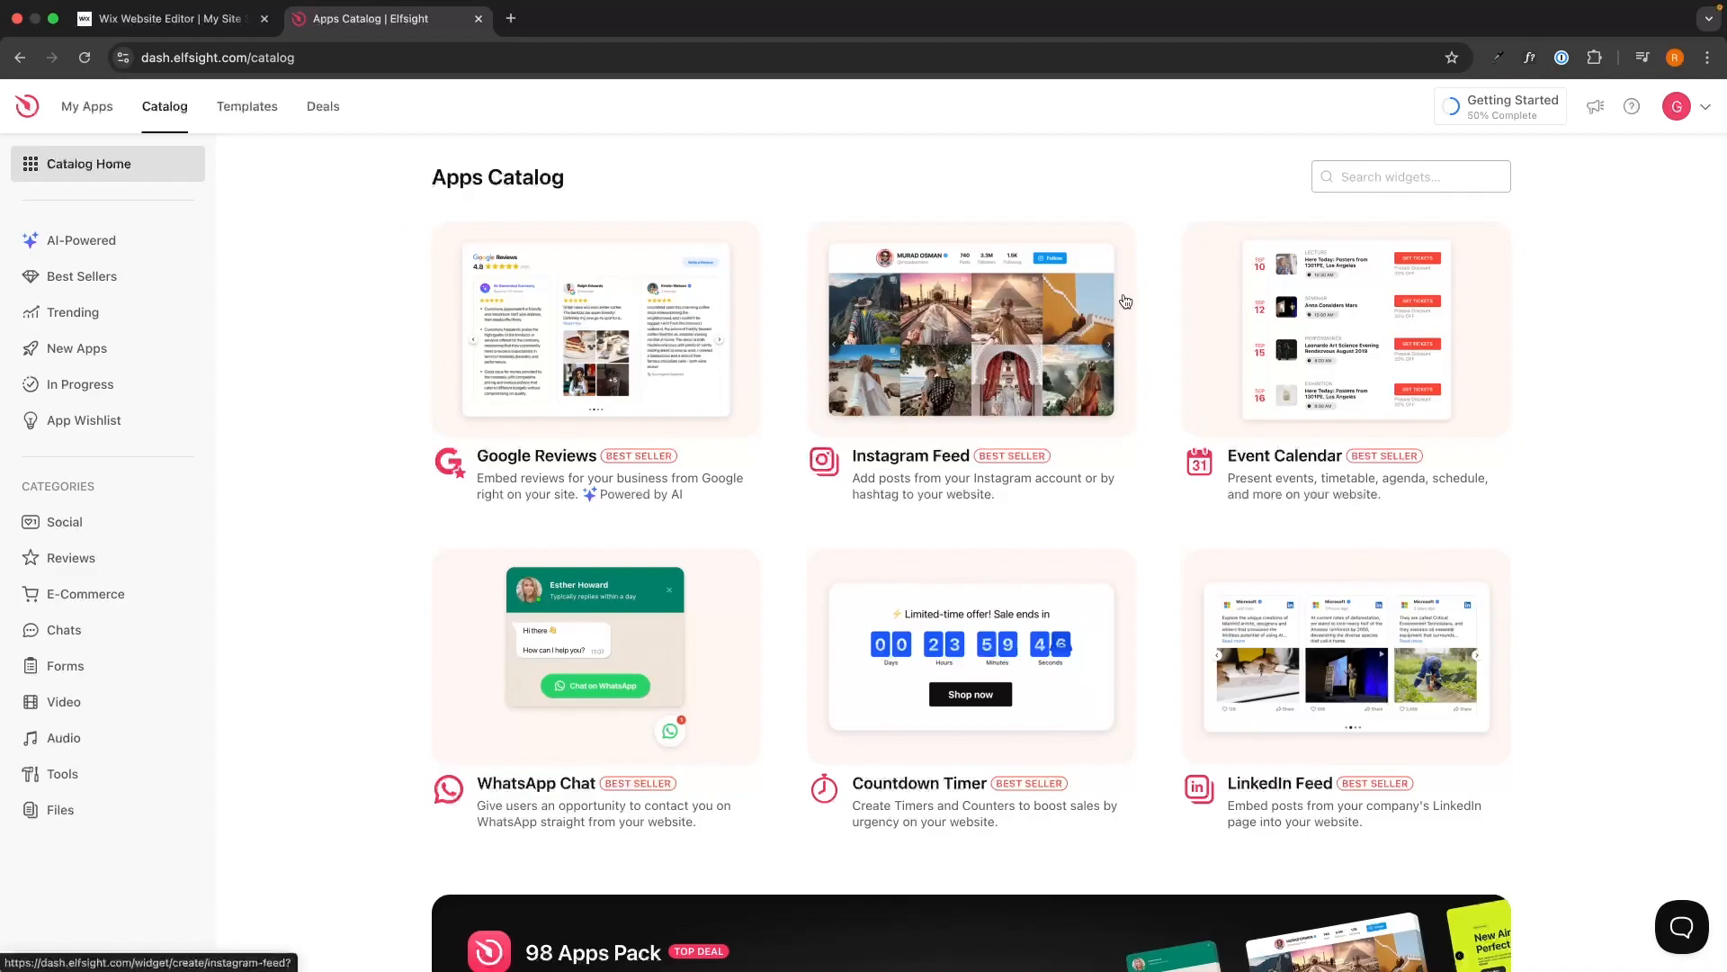
left_click(1387, 178)
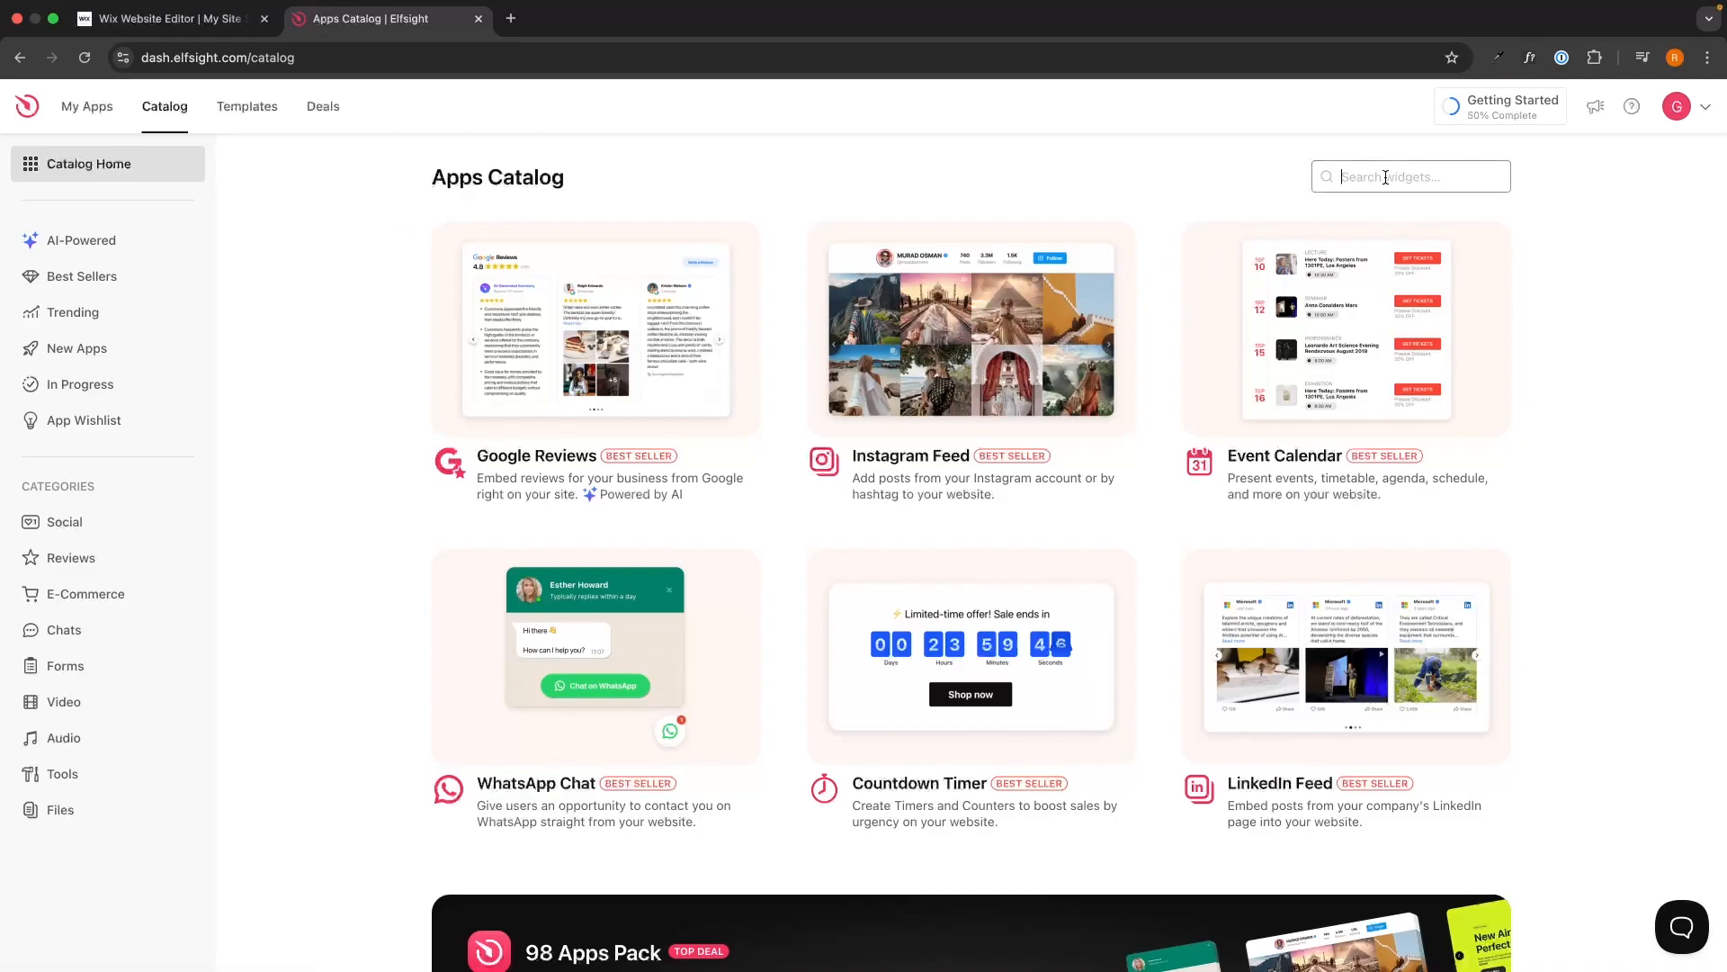
type("form")
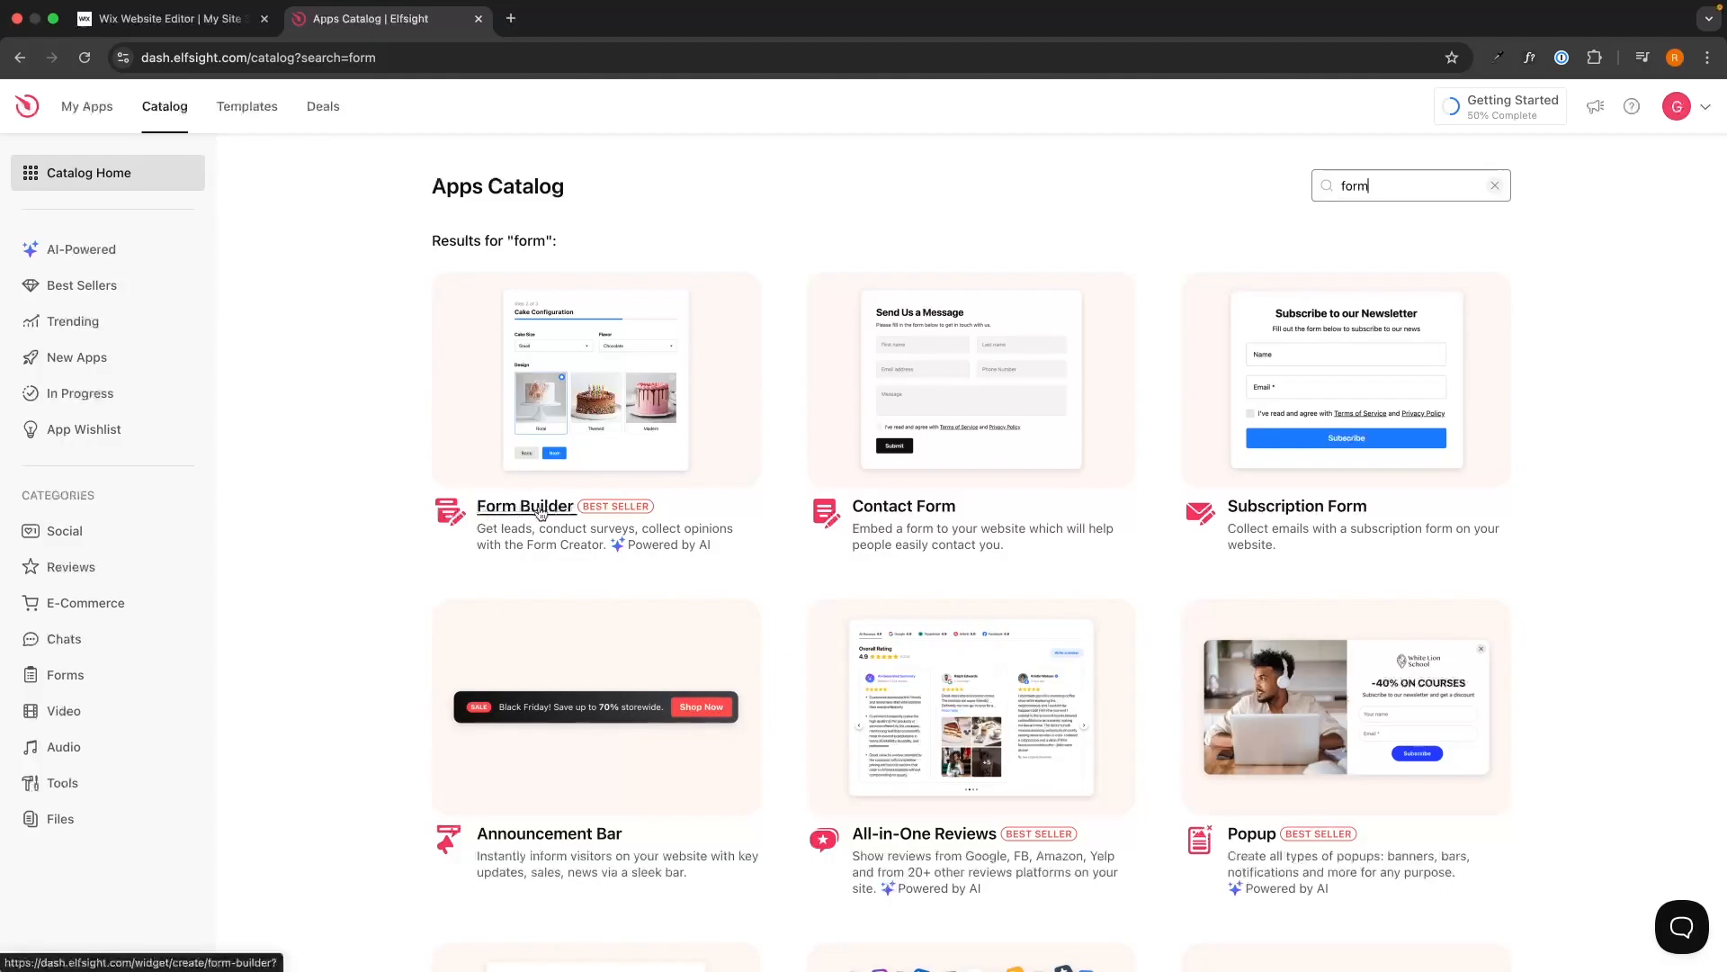
left_click(603, 389)
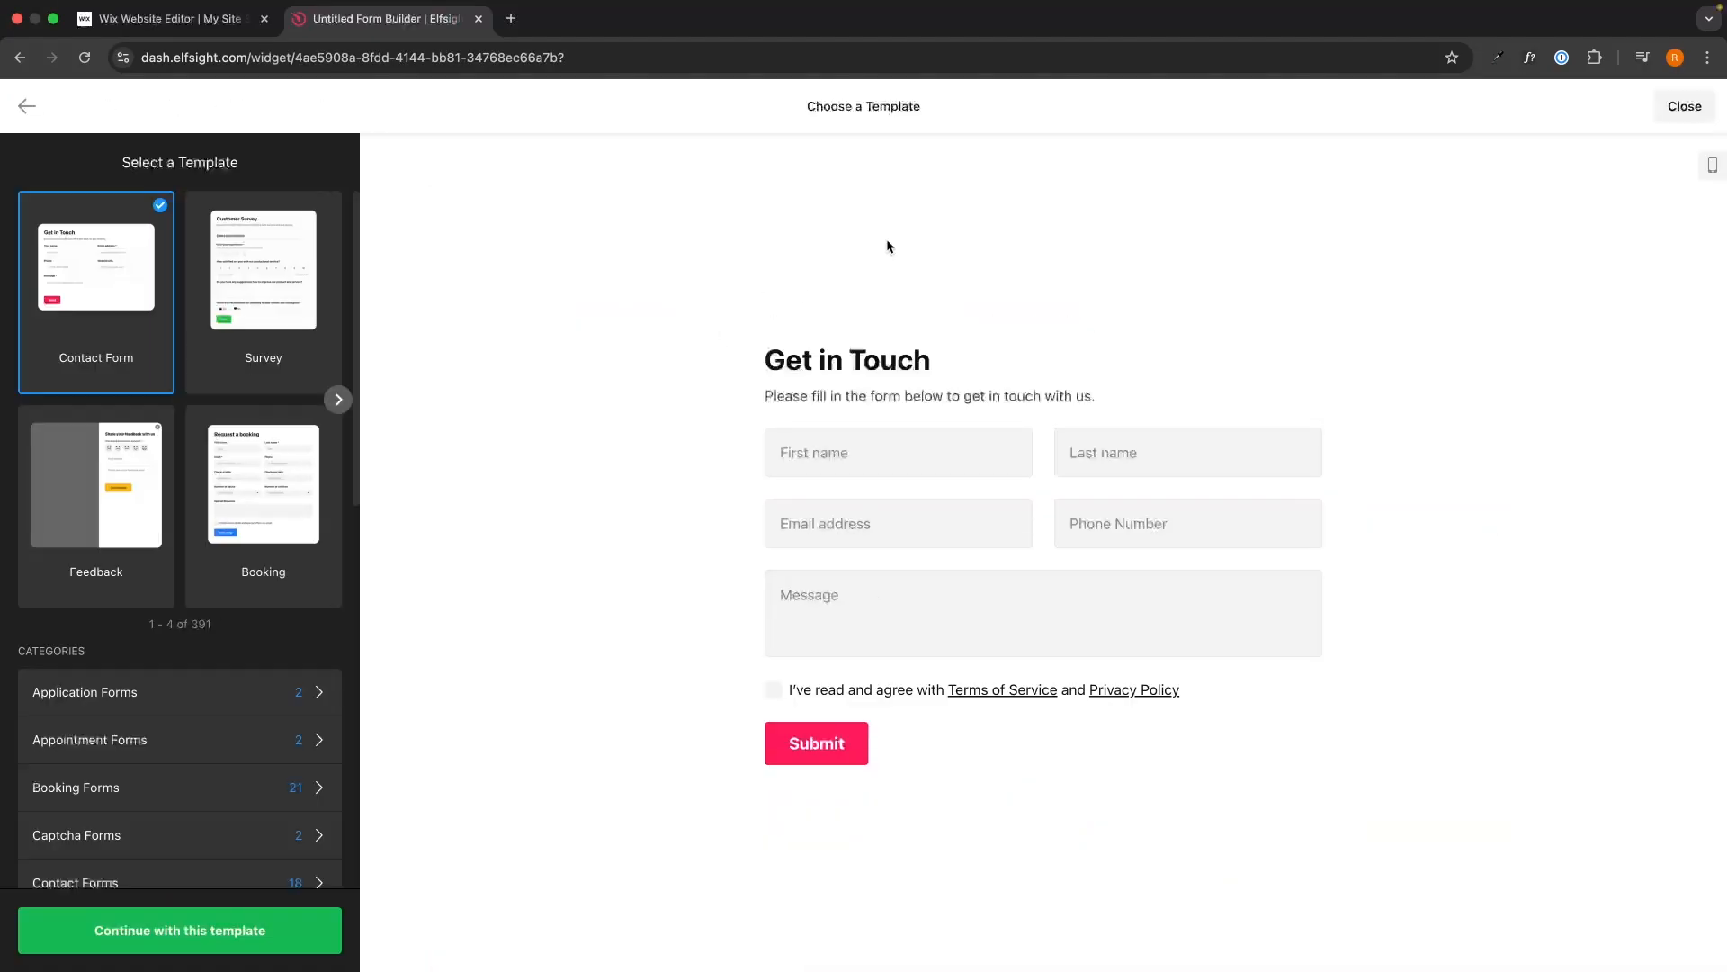
Choose the Event Registration Form template under Registration Forms and create the widget from it.
left_click_drag(793, 122, 974, 108)
left_click(946, 110)
scroll(222, 630, "down", 4)
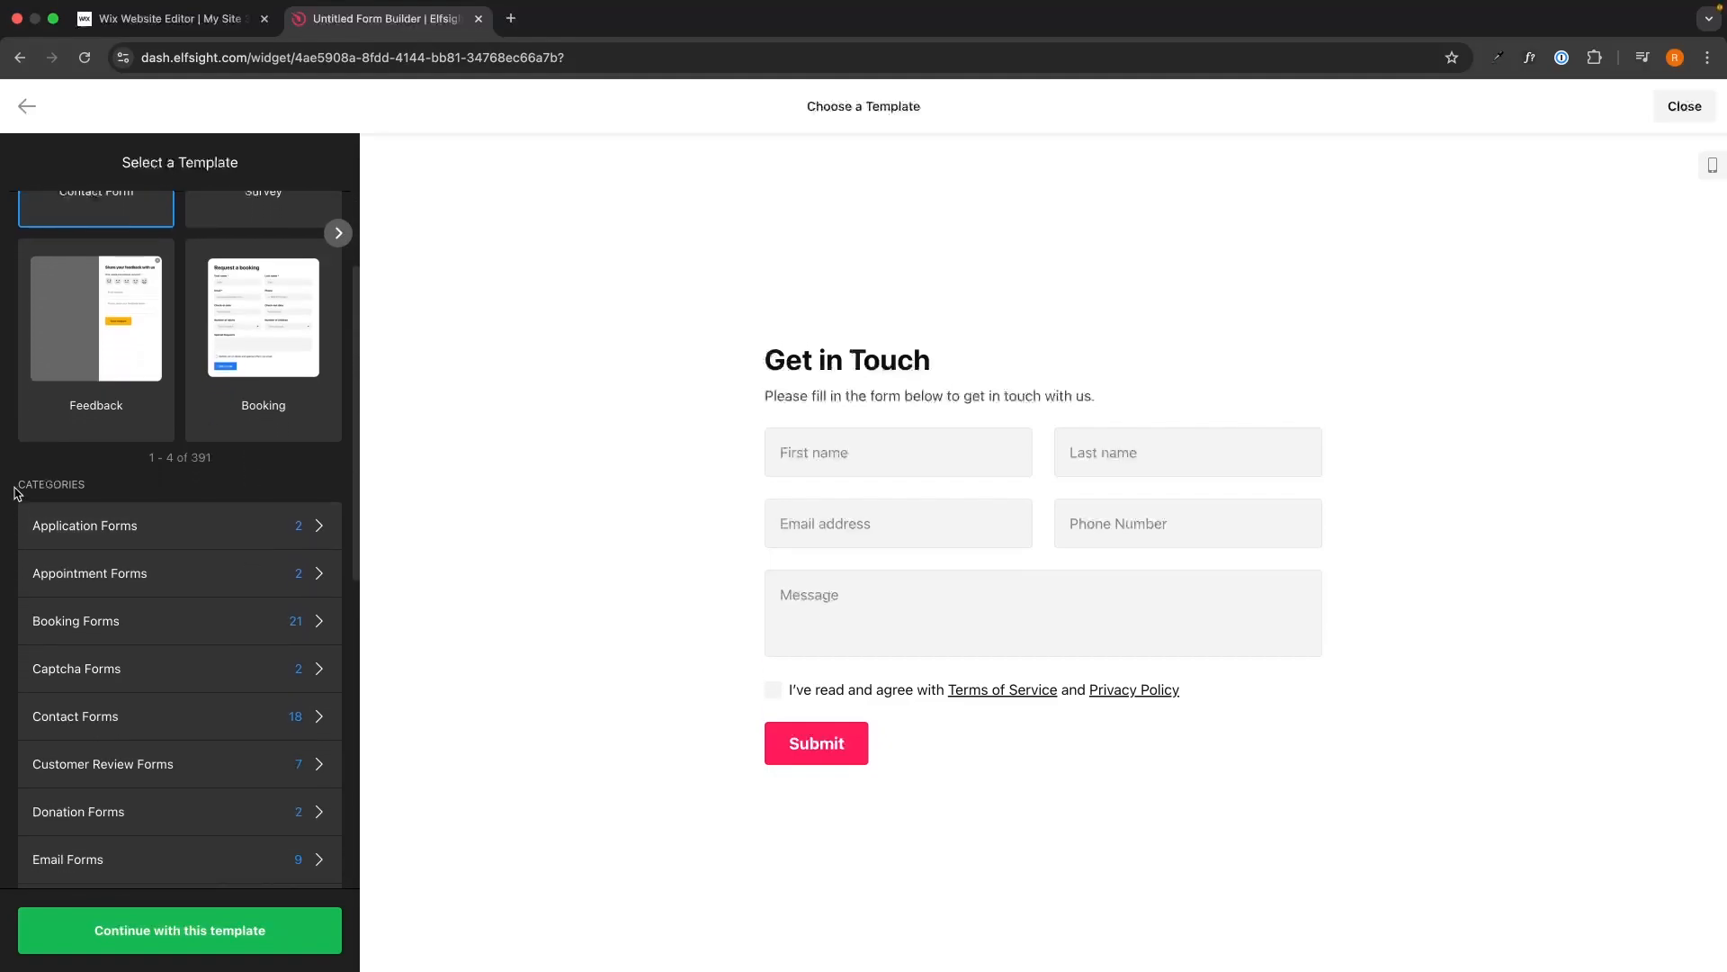
scroll(124, 544, "down", 12)
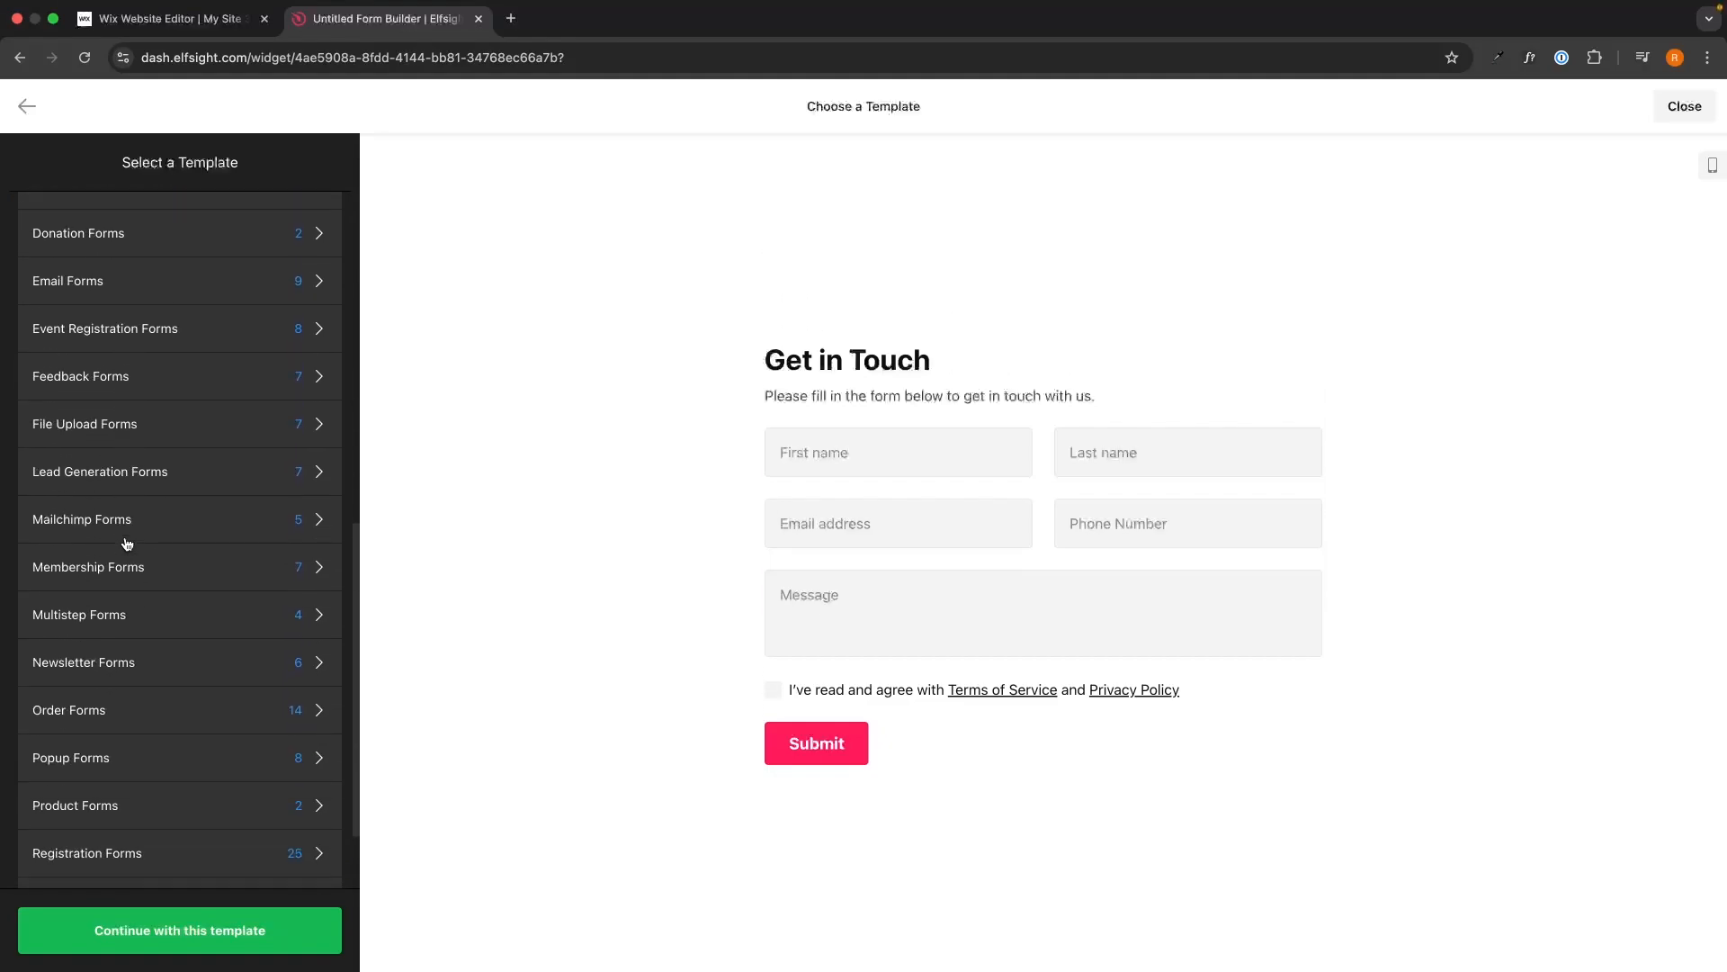
scroll(126, 584, "down", 2)
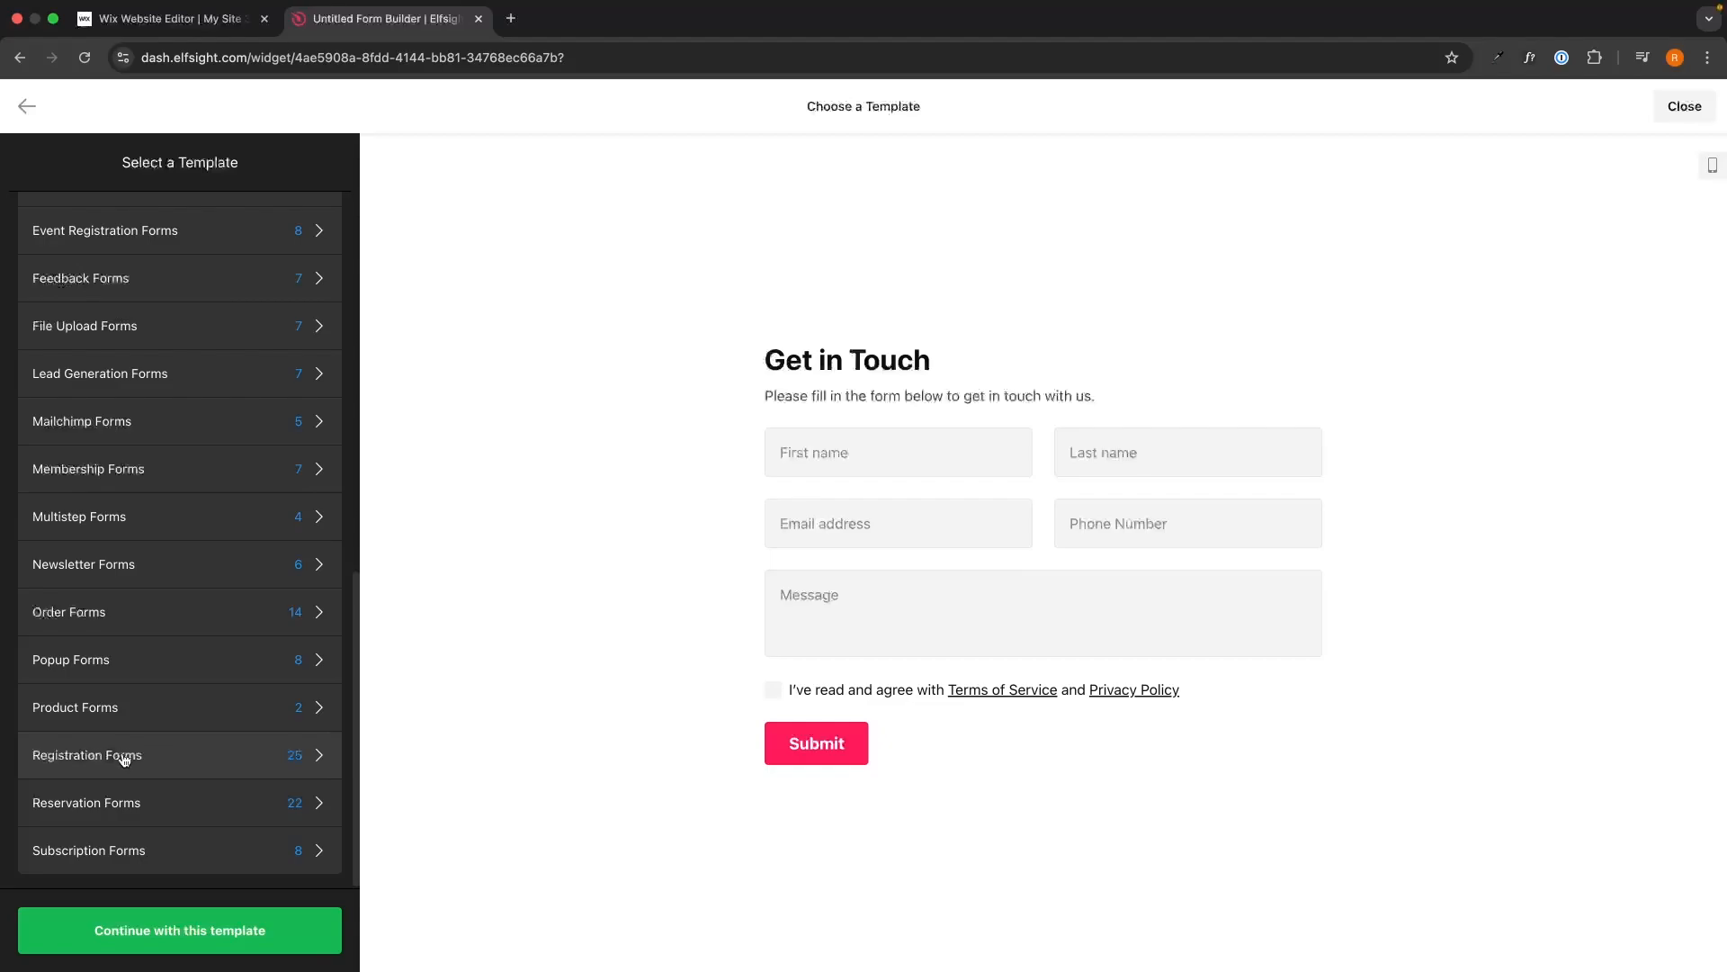
left_click(291, 767)
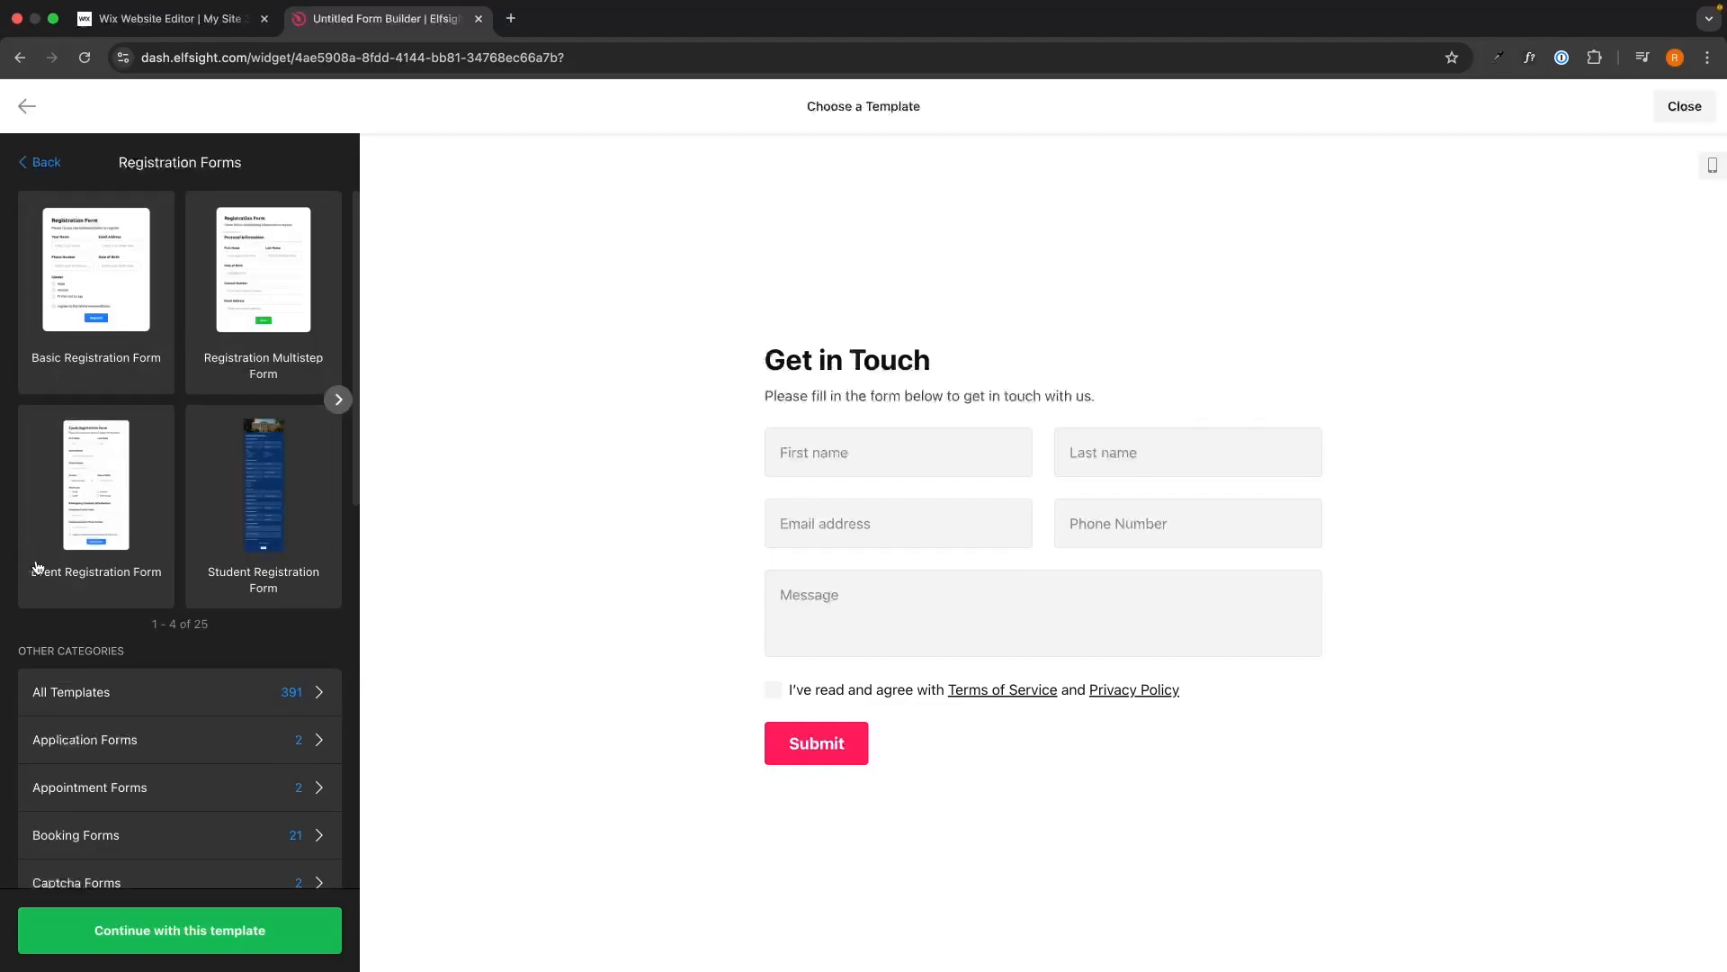
left_click(101, 578)
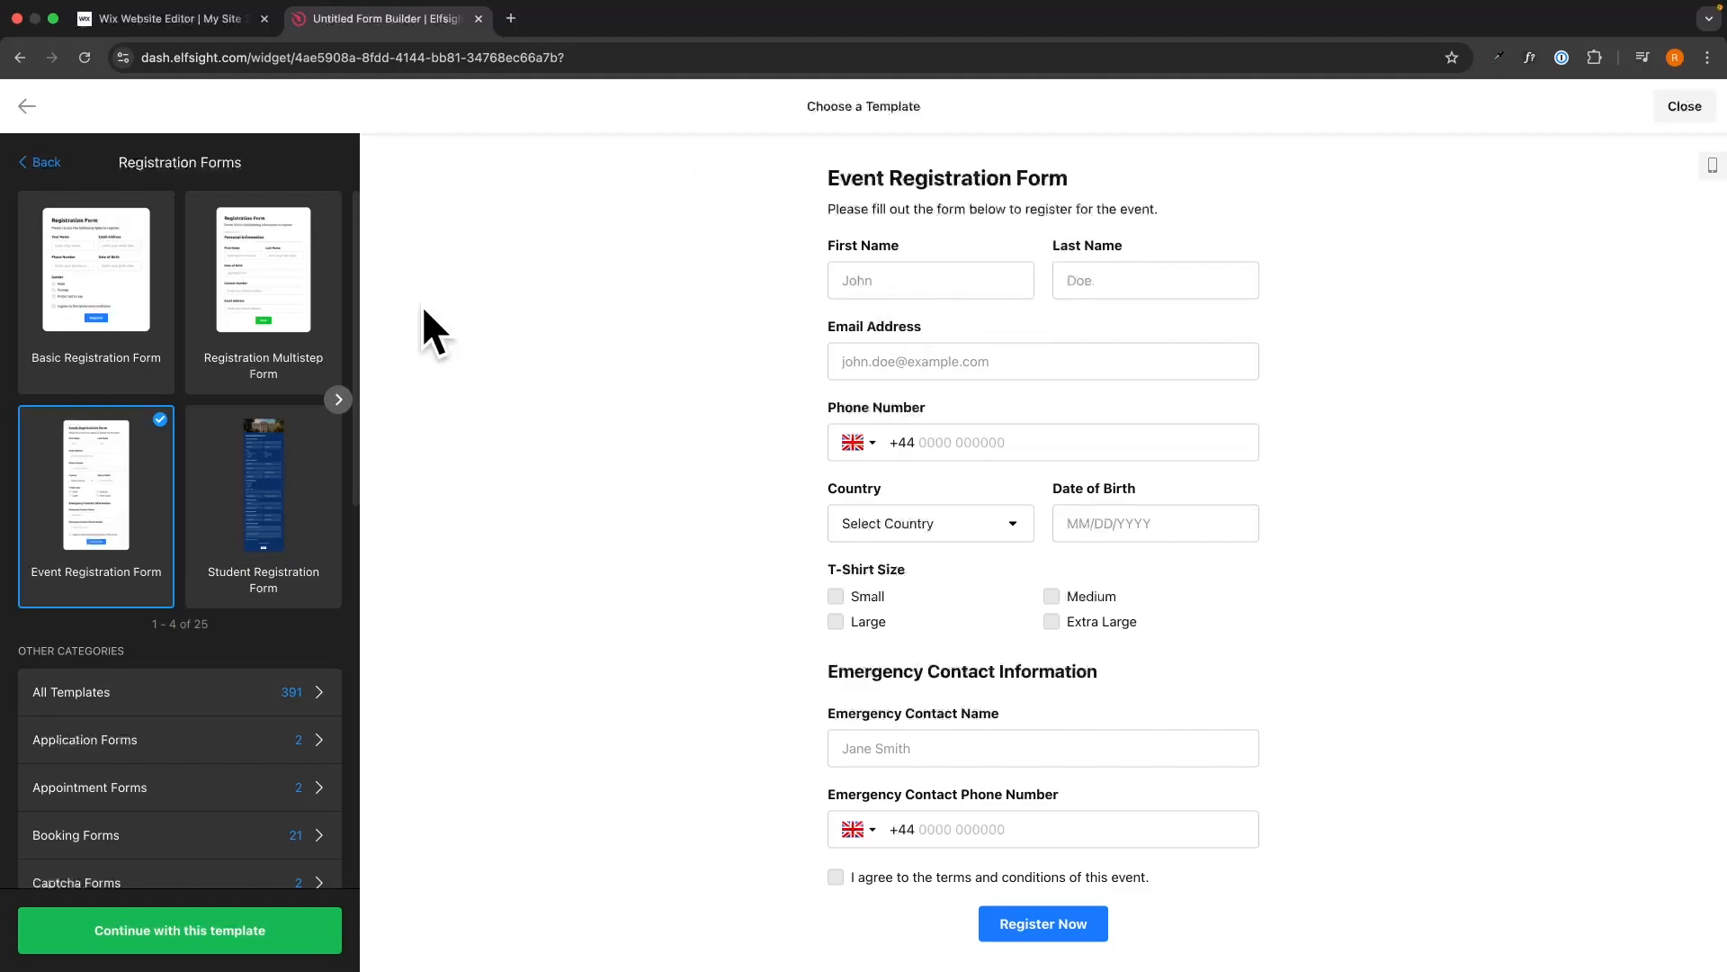
left_click(133, 936)
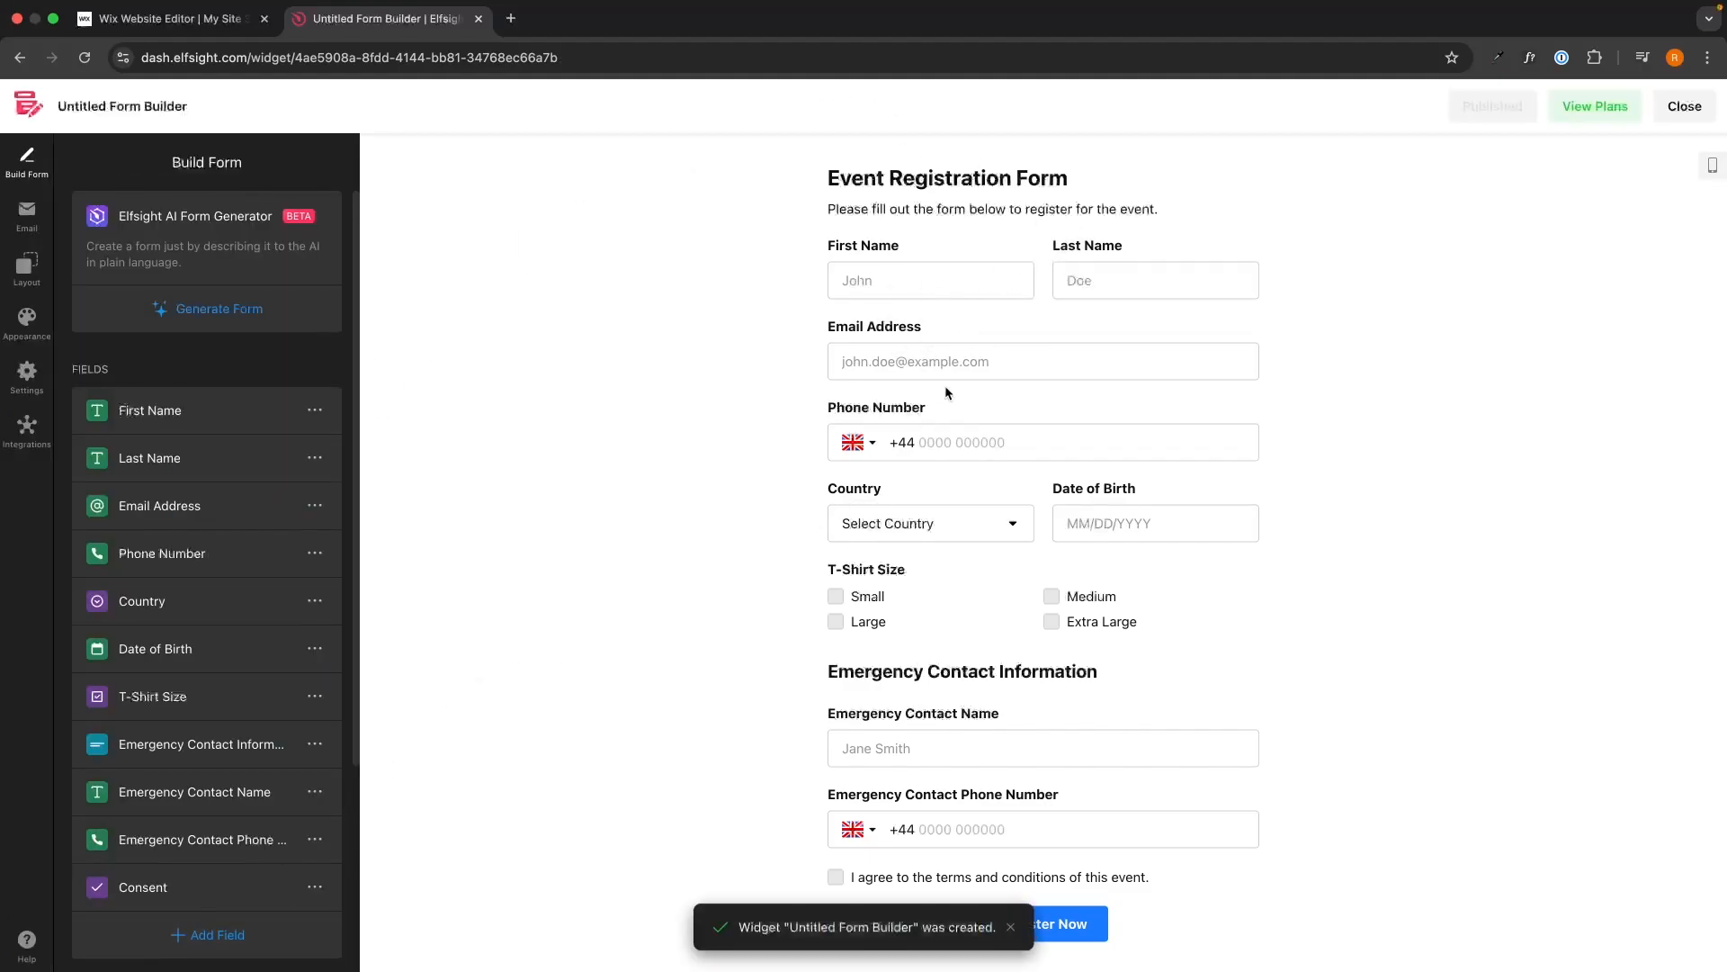
Delete the T-Shirt Size field and bring up the field-type picker for a new field.
scroll(187, 427, "down", 1)
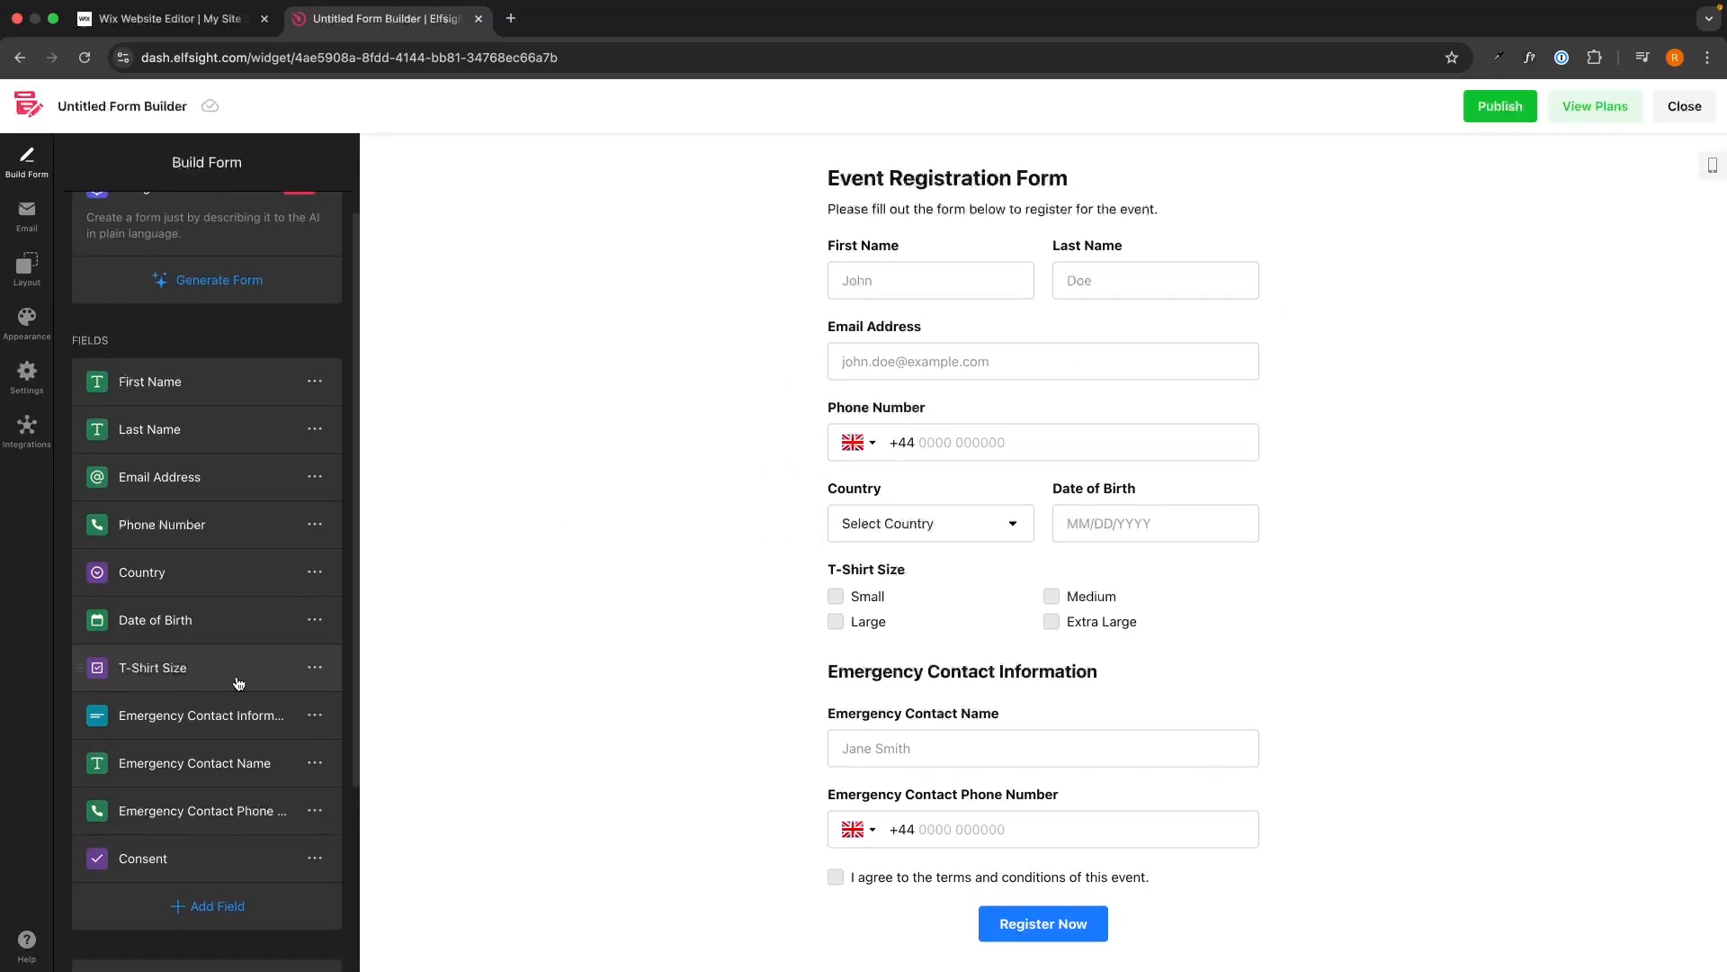
left_click(315, 668)
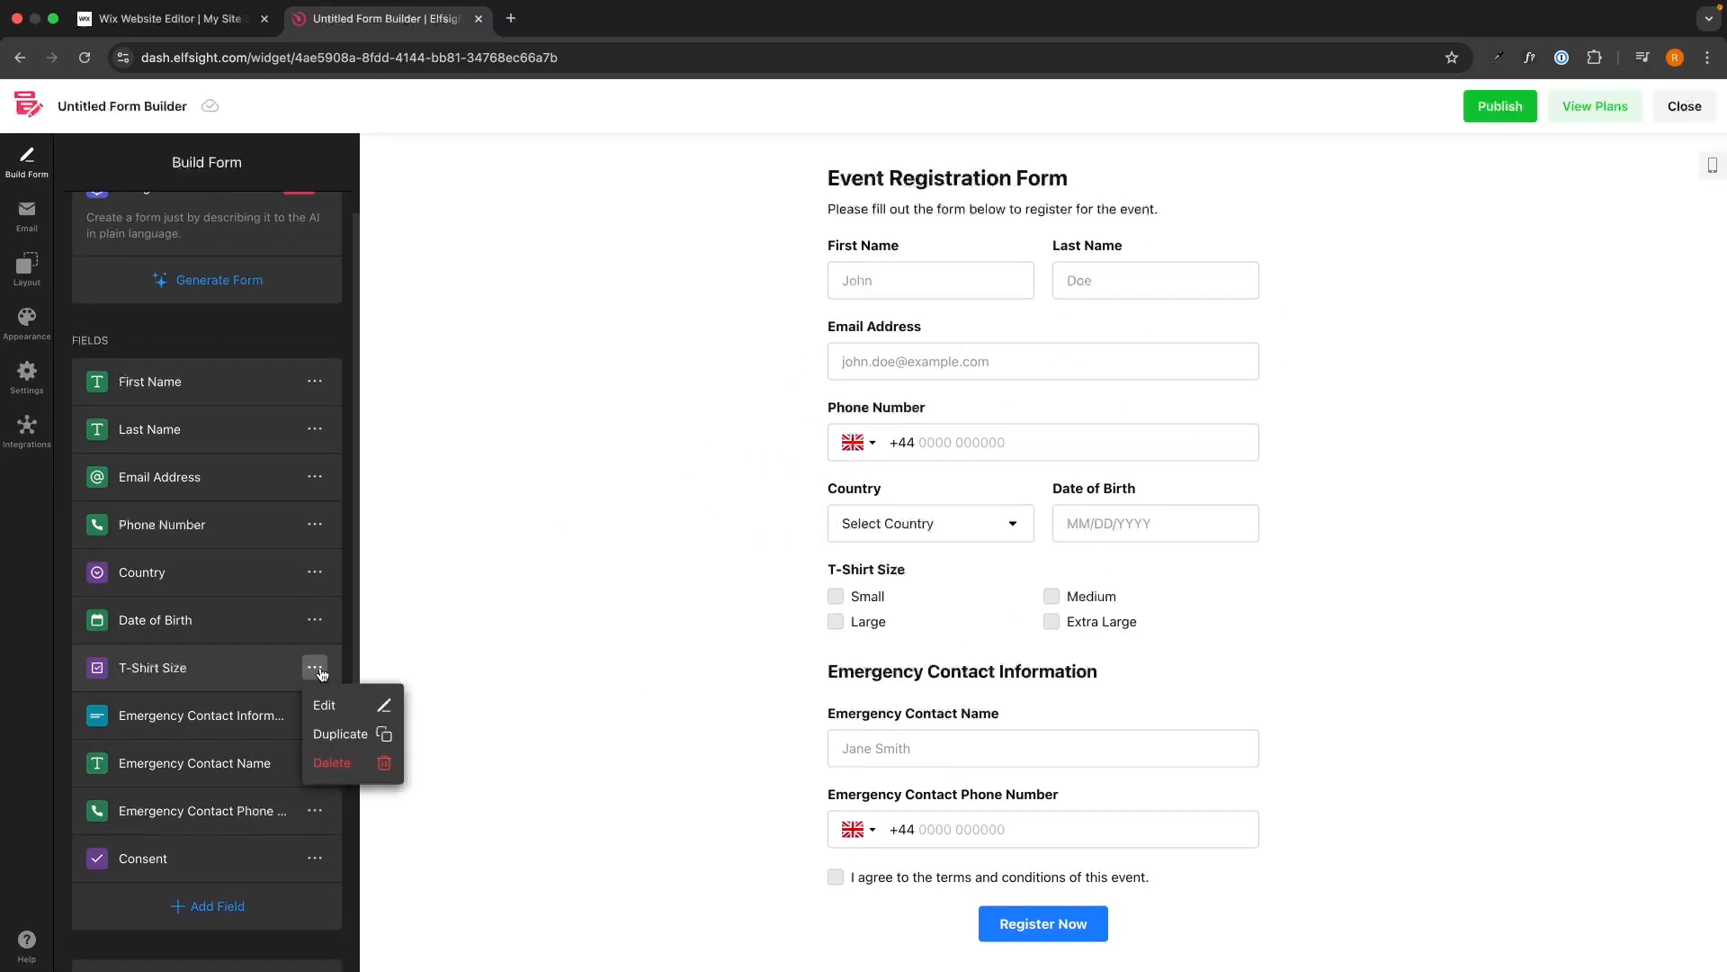
left_click(333, 761)
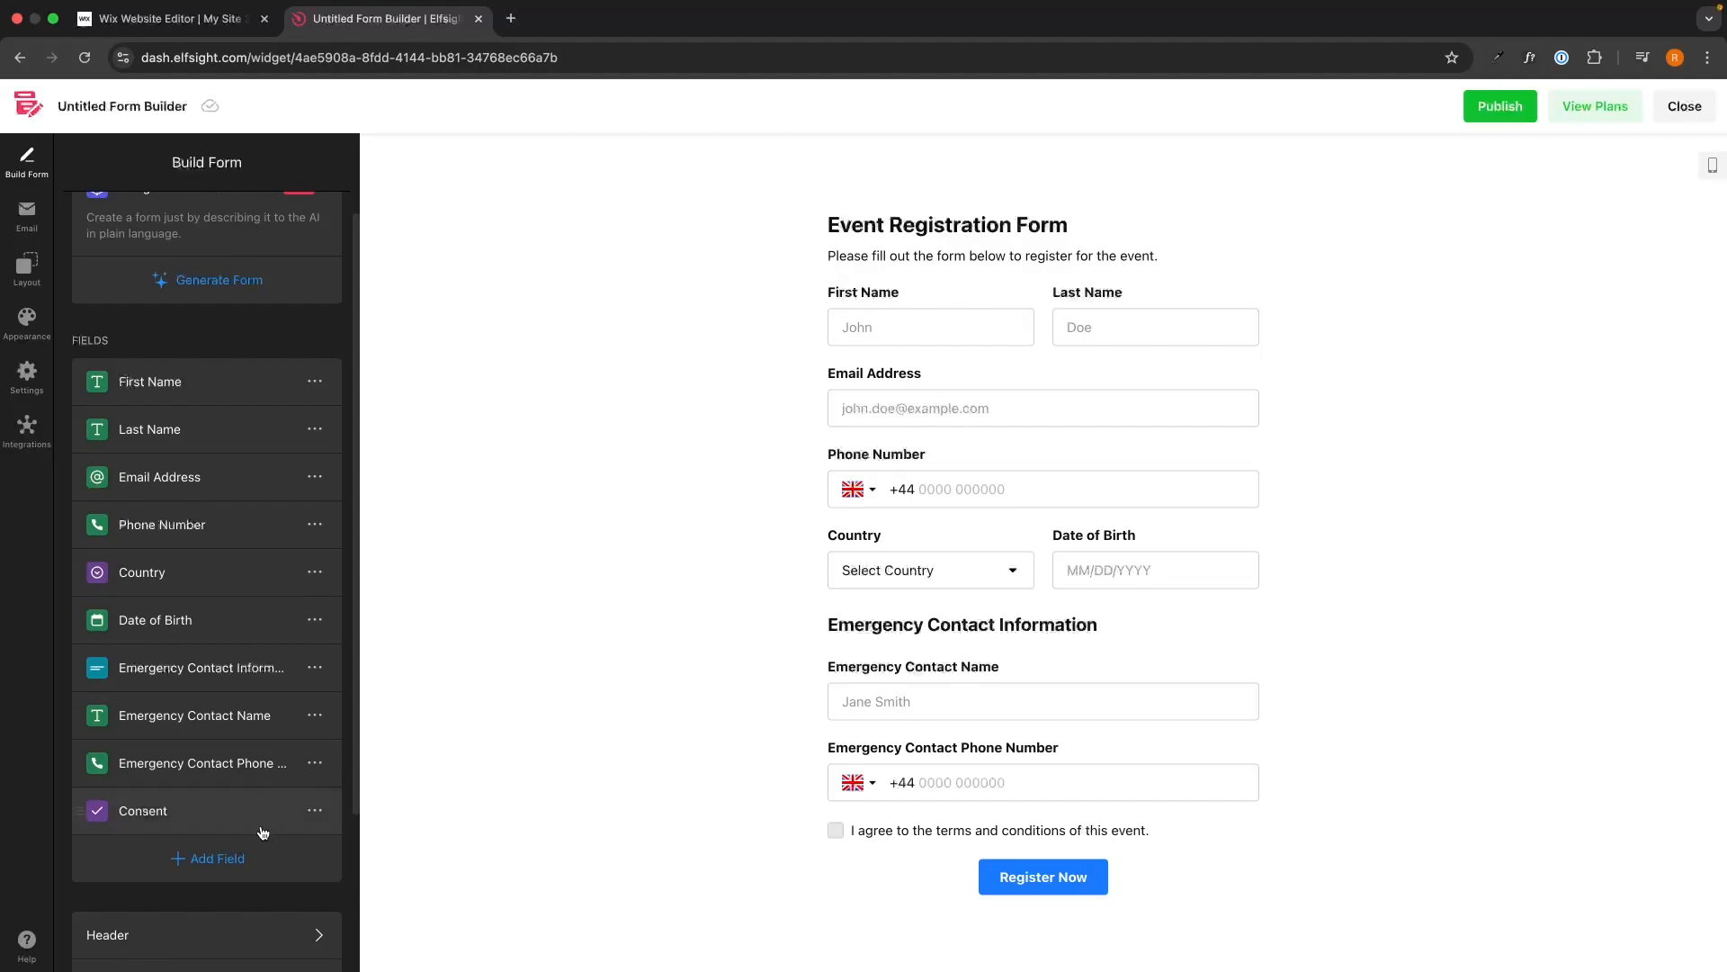
left_click(253, 855)
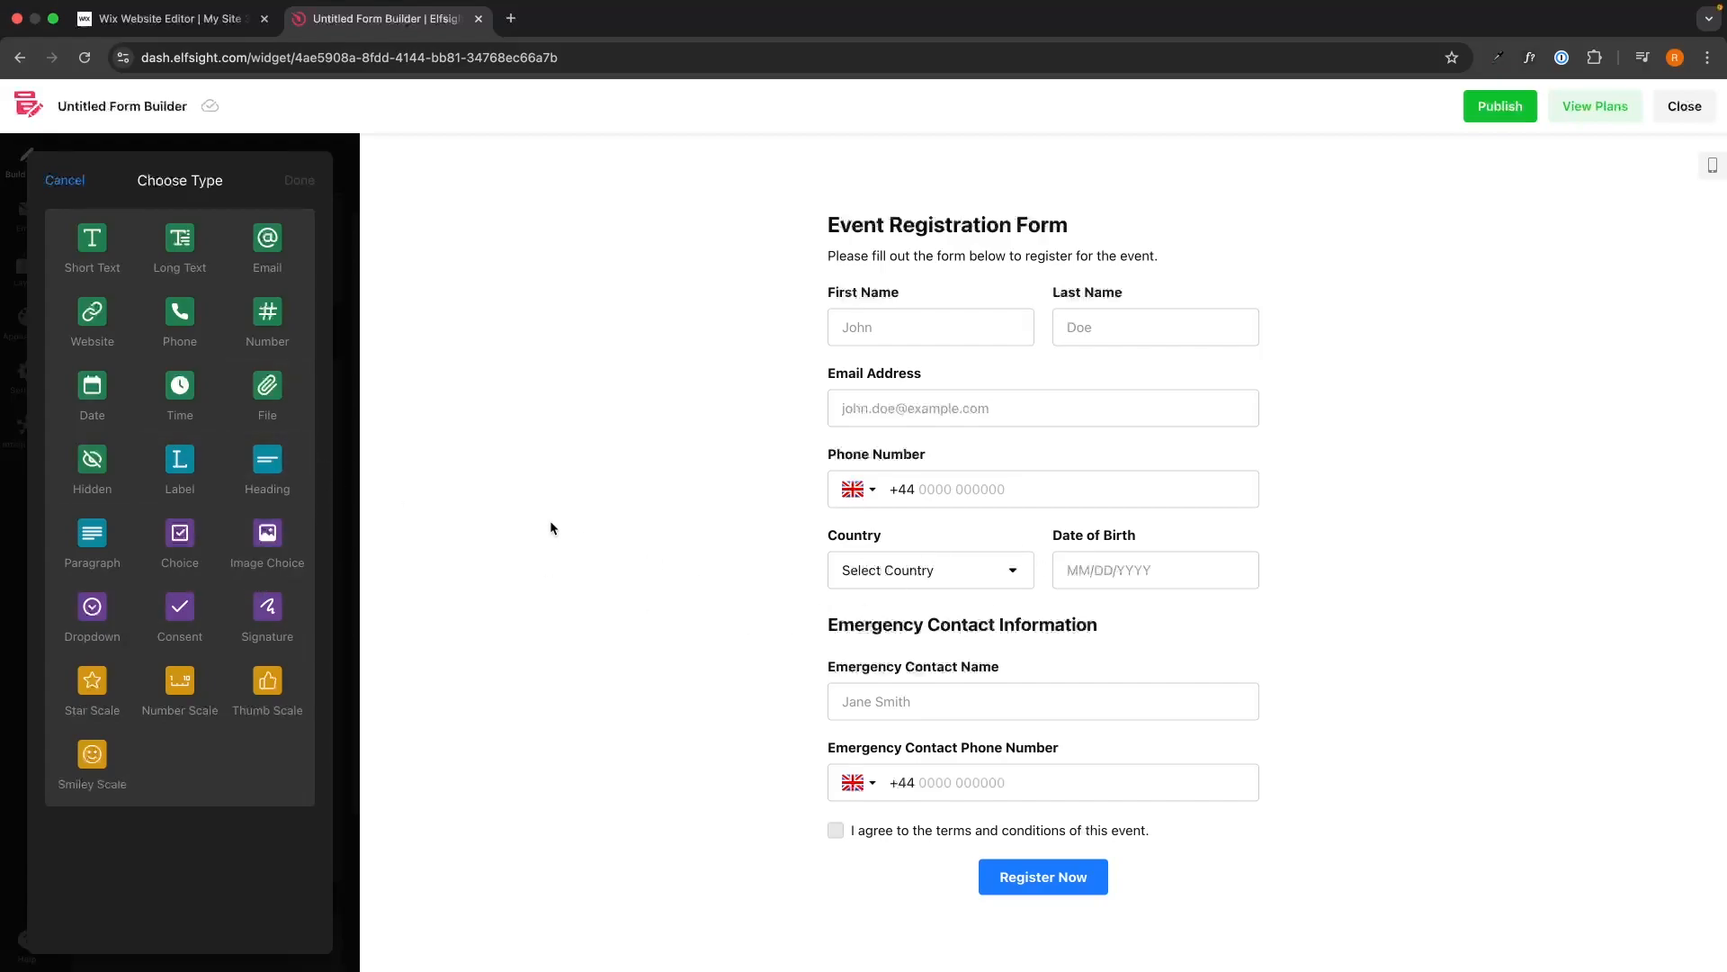
left_click(65, 179)
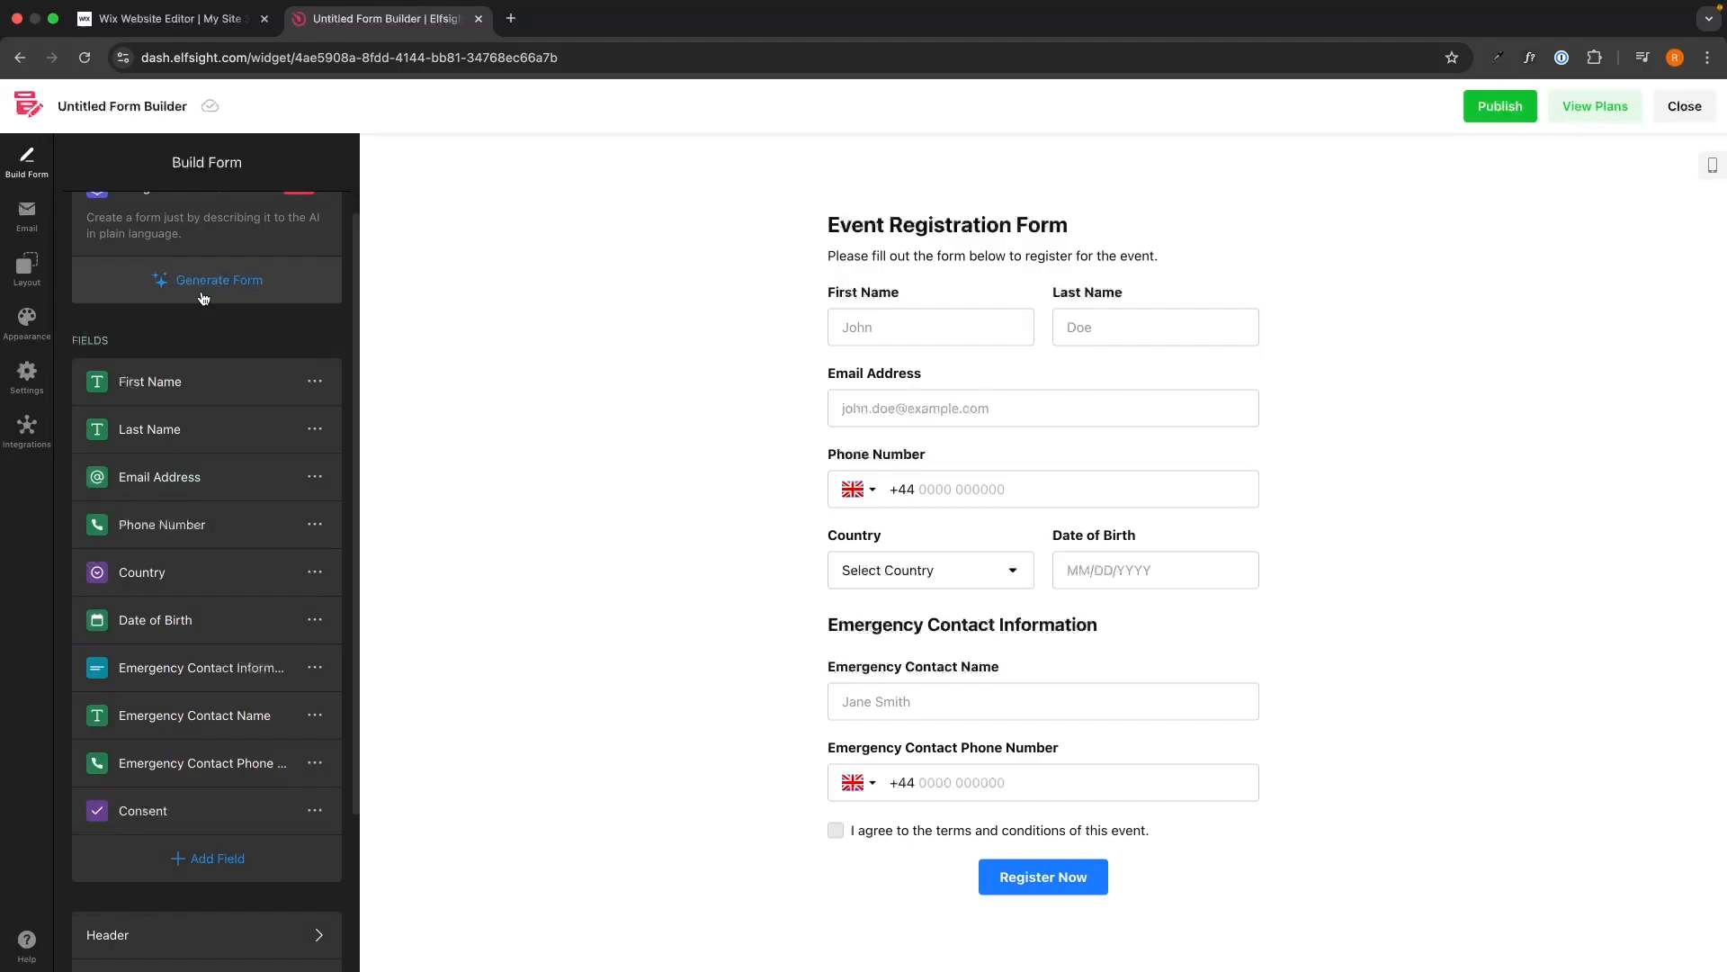
left_click(144, 417)
left_click_drag(160, 220, 83, 221)
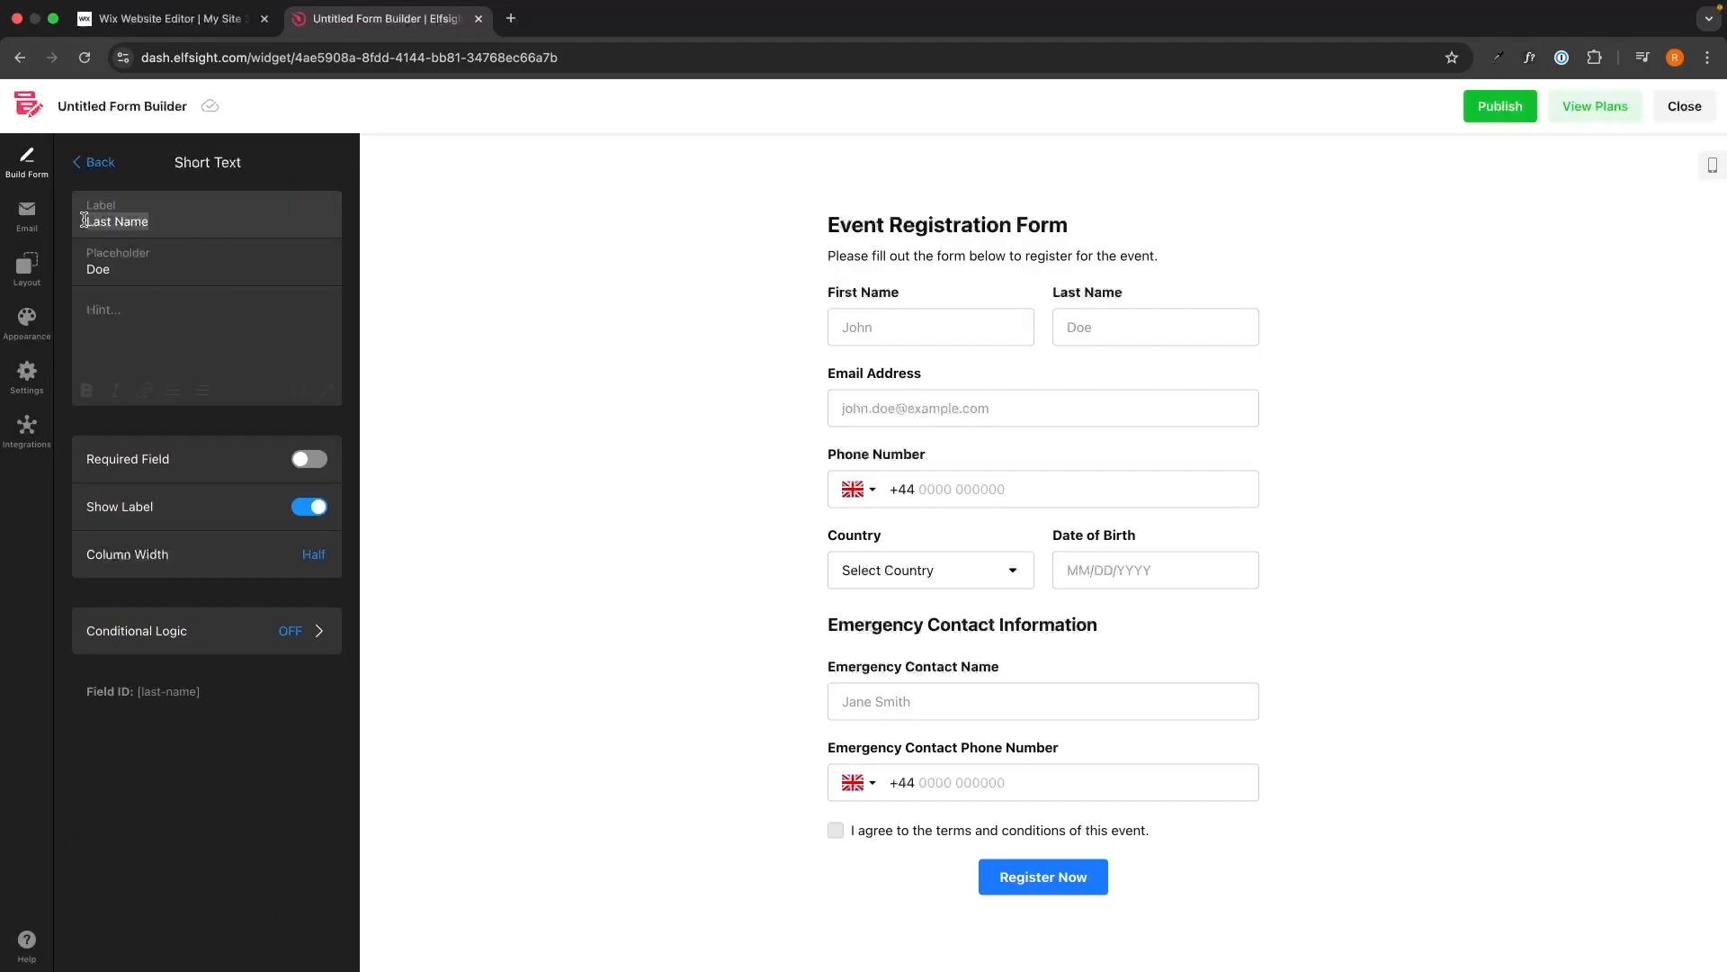
left_click(150, 275)
left_click_drag(1123, 293, 1035, 295)
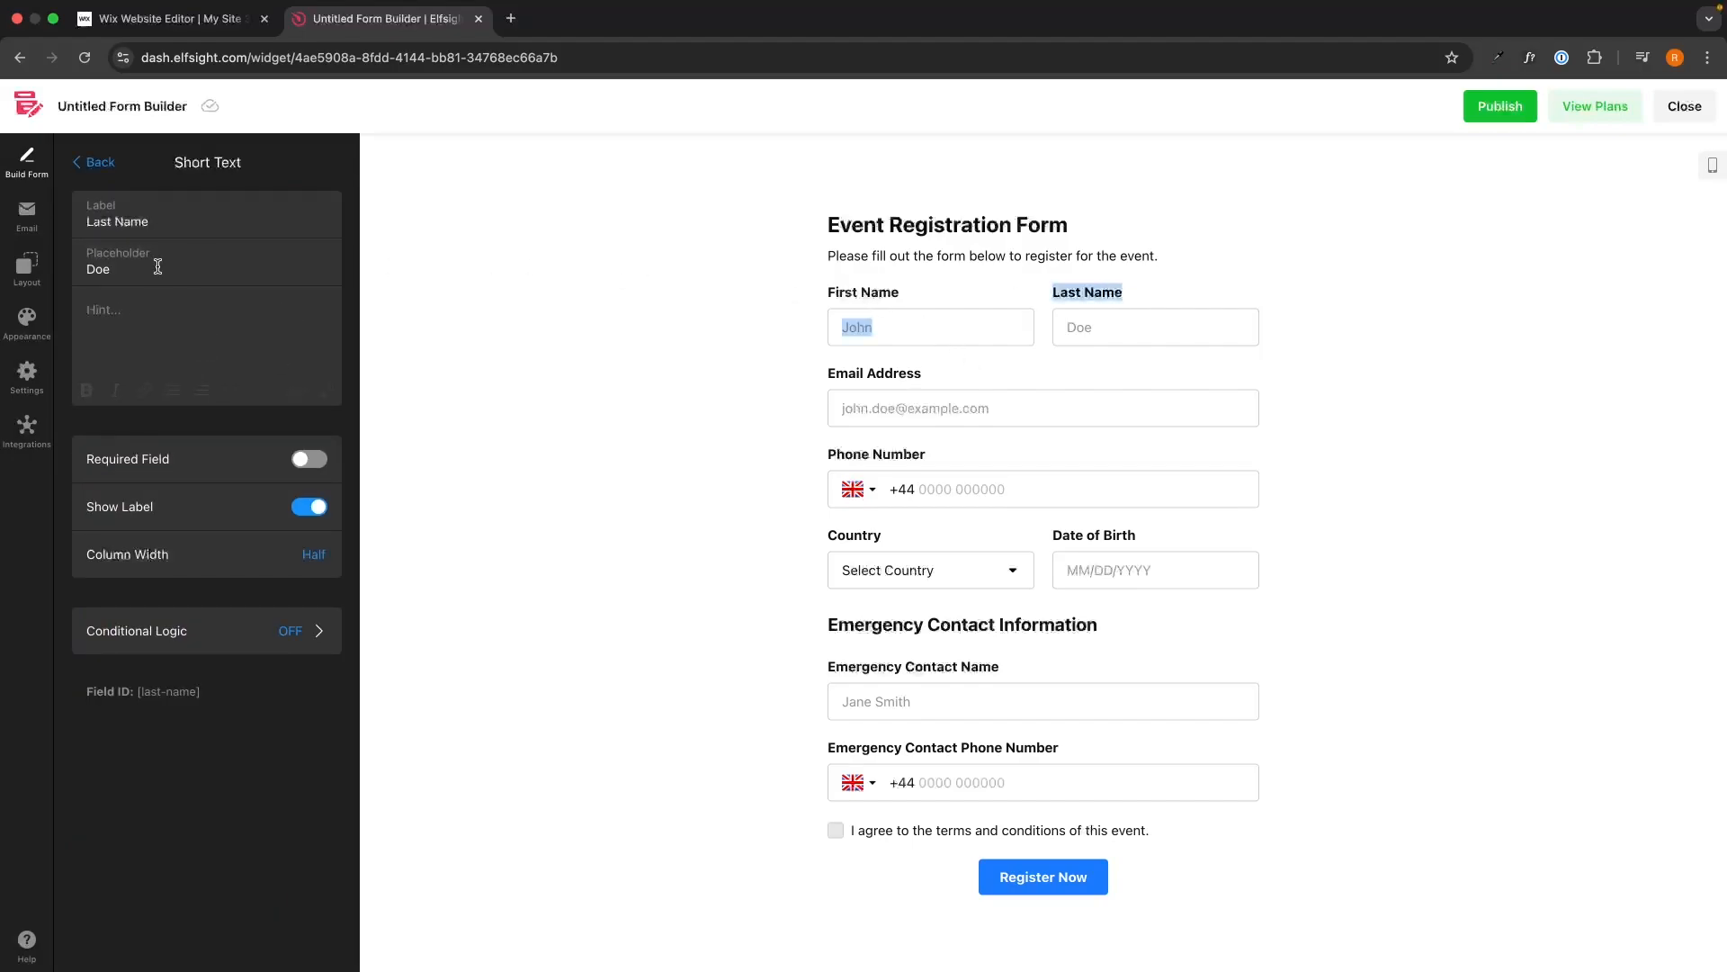
left_click(101, 268)
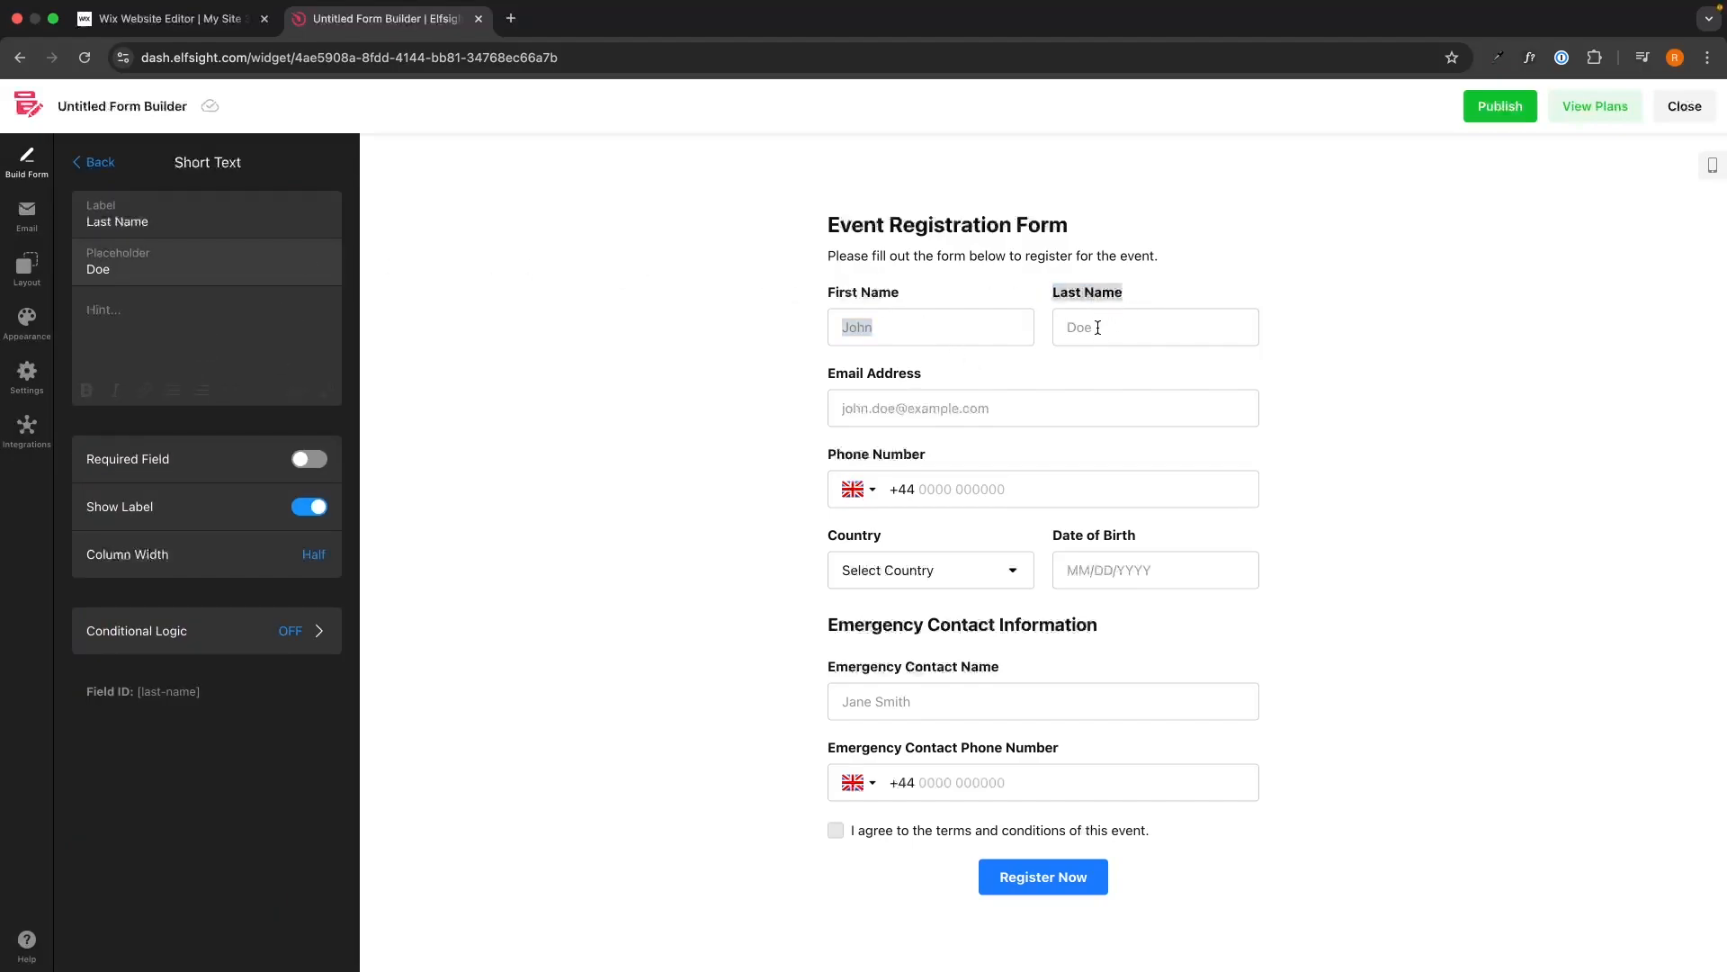
left_click(1308, 447)
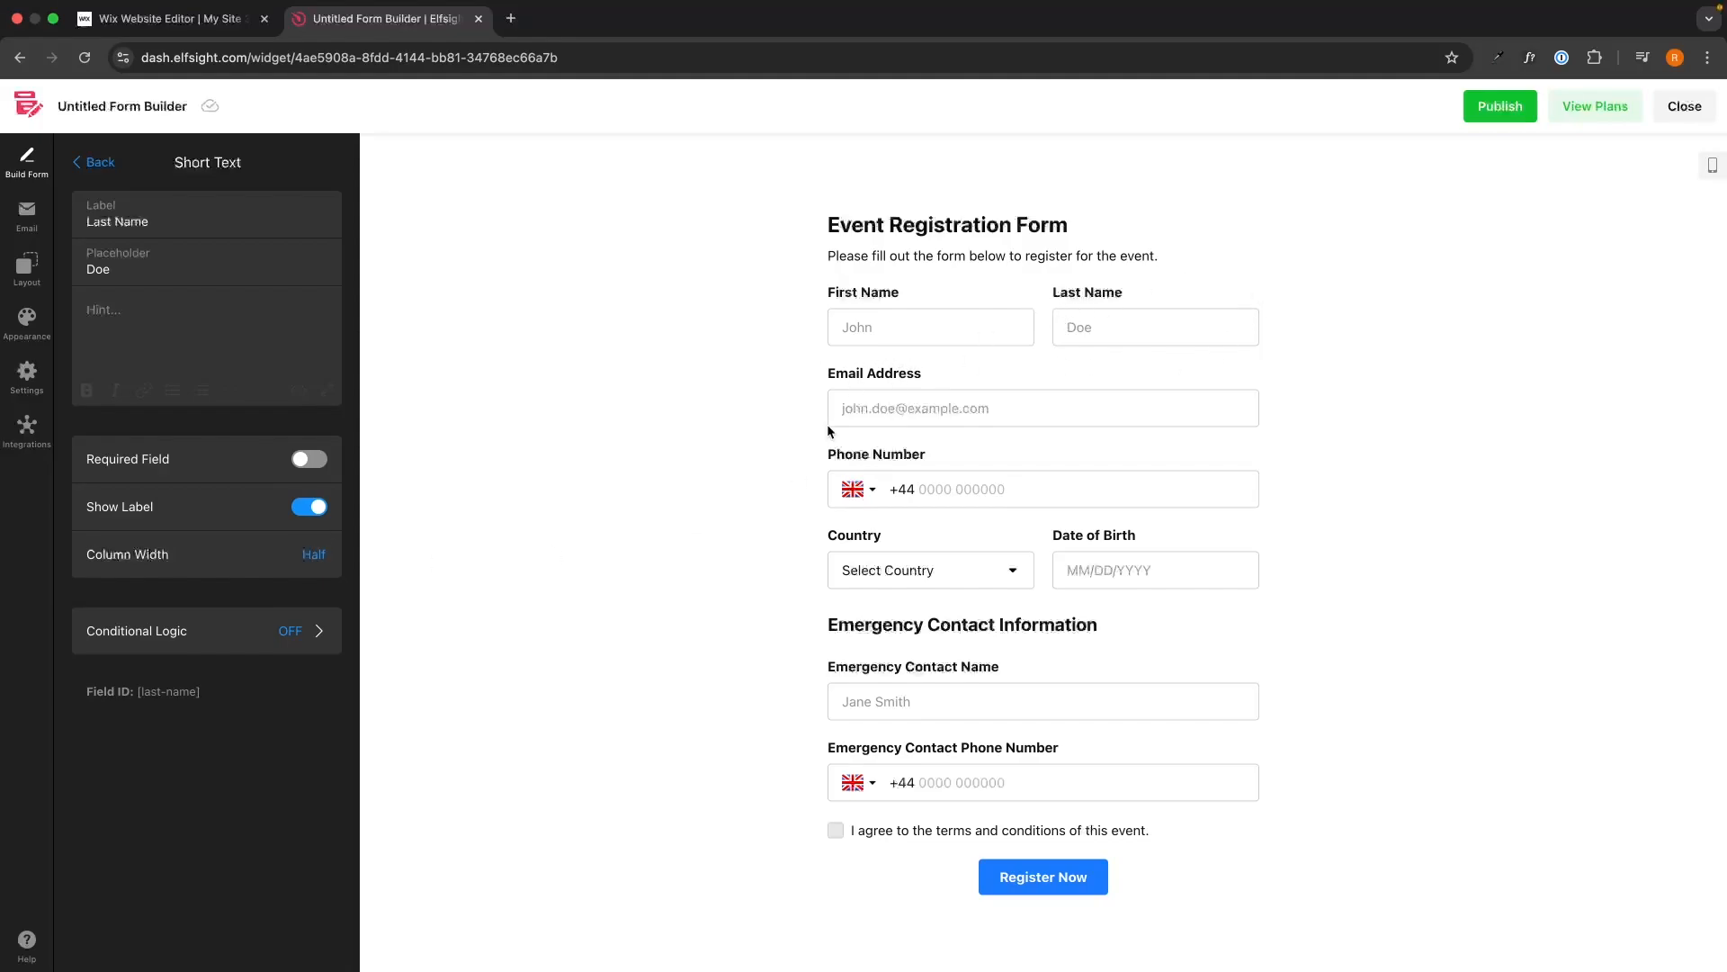
left_click(95, 161)
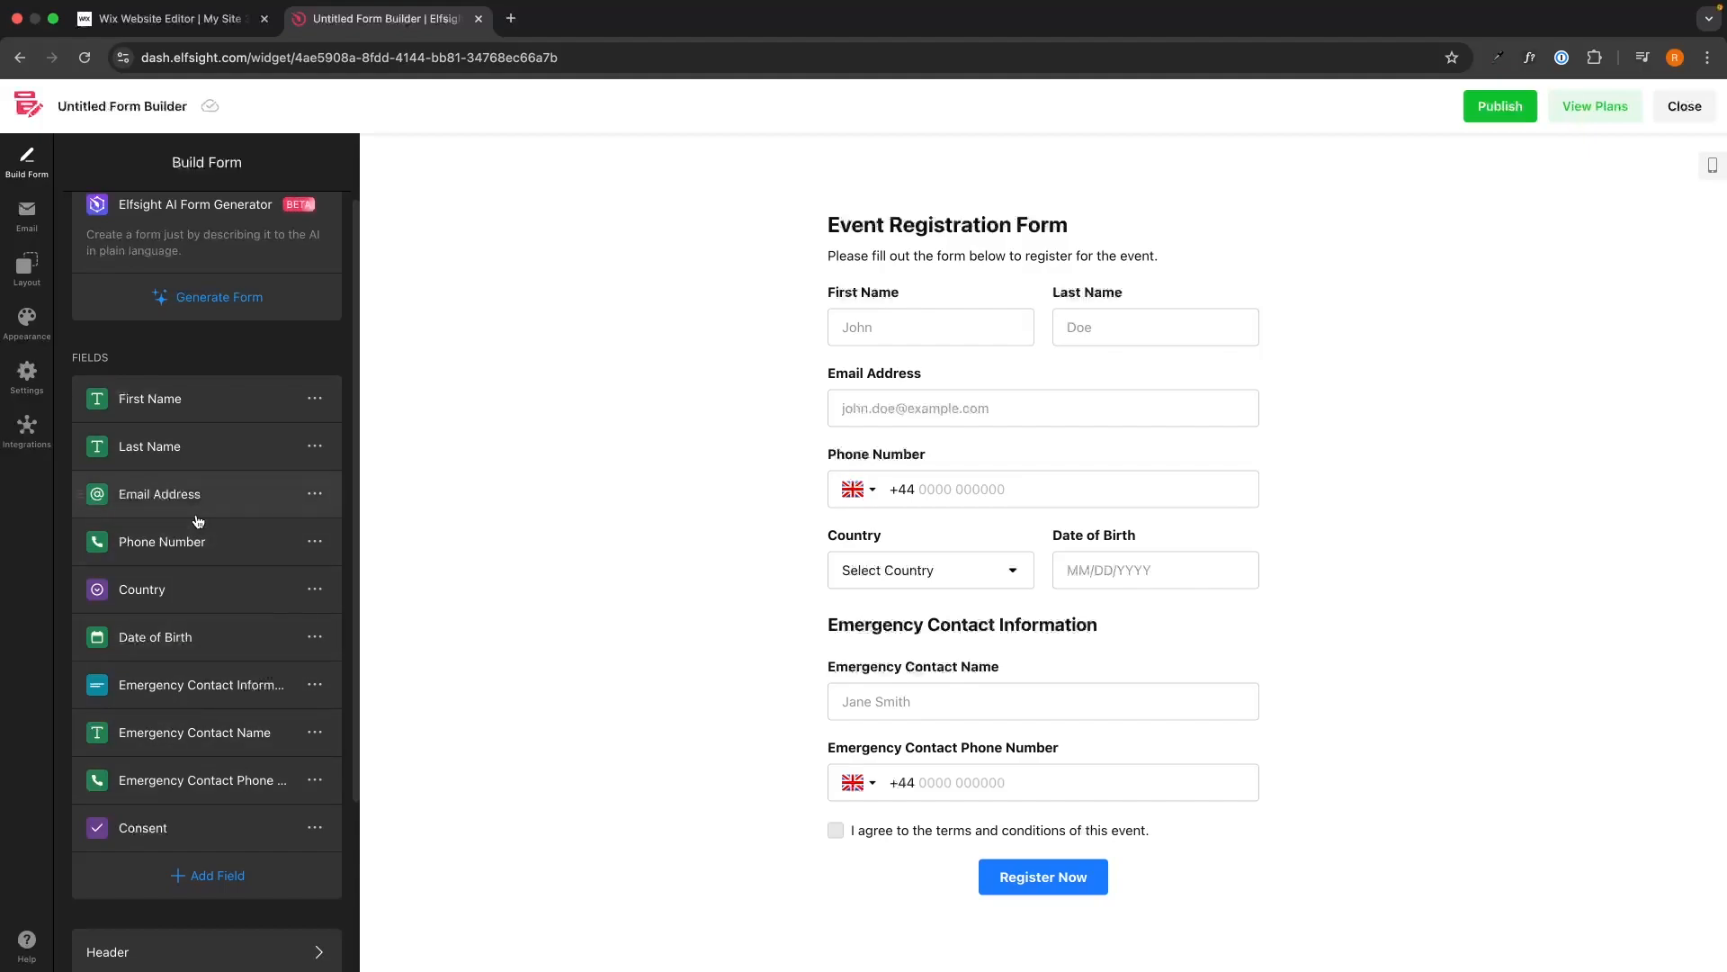
scroll(212, 530, "down", 1)
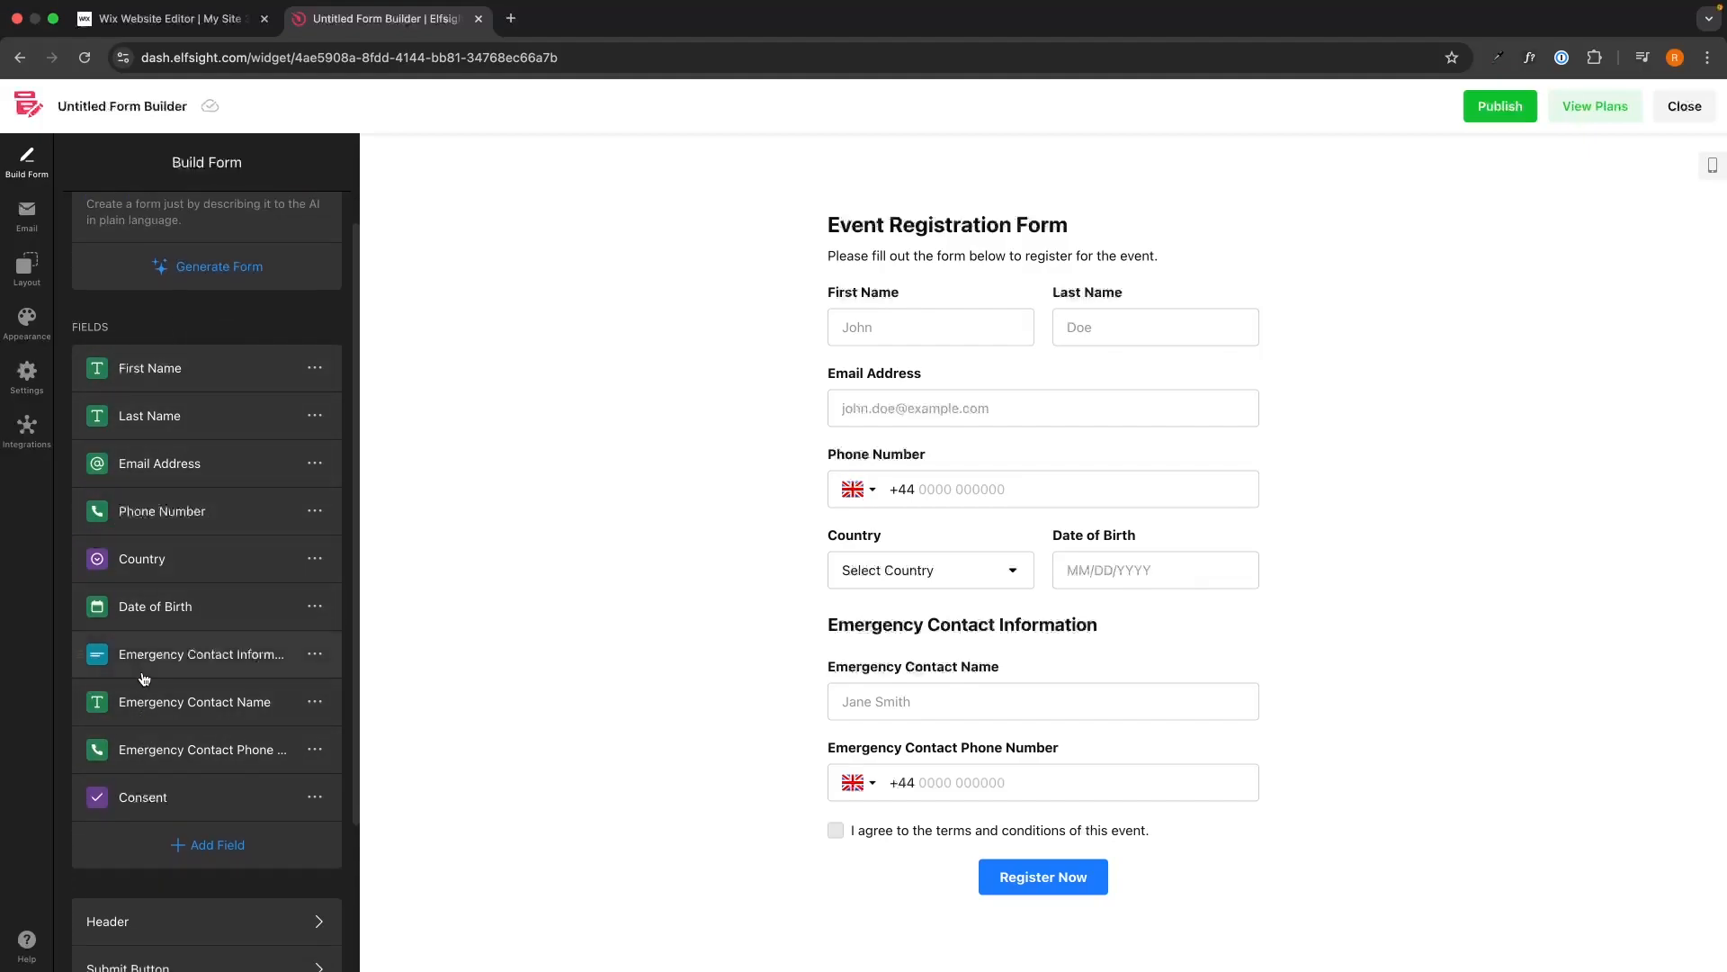
scroll(207, 693, "down", 3)
scroll(232, 700, "down", 2)
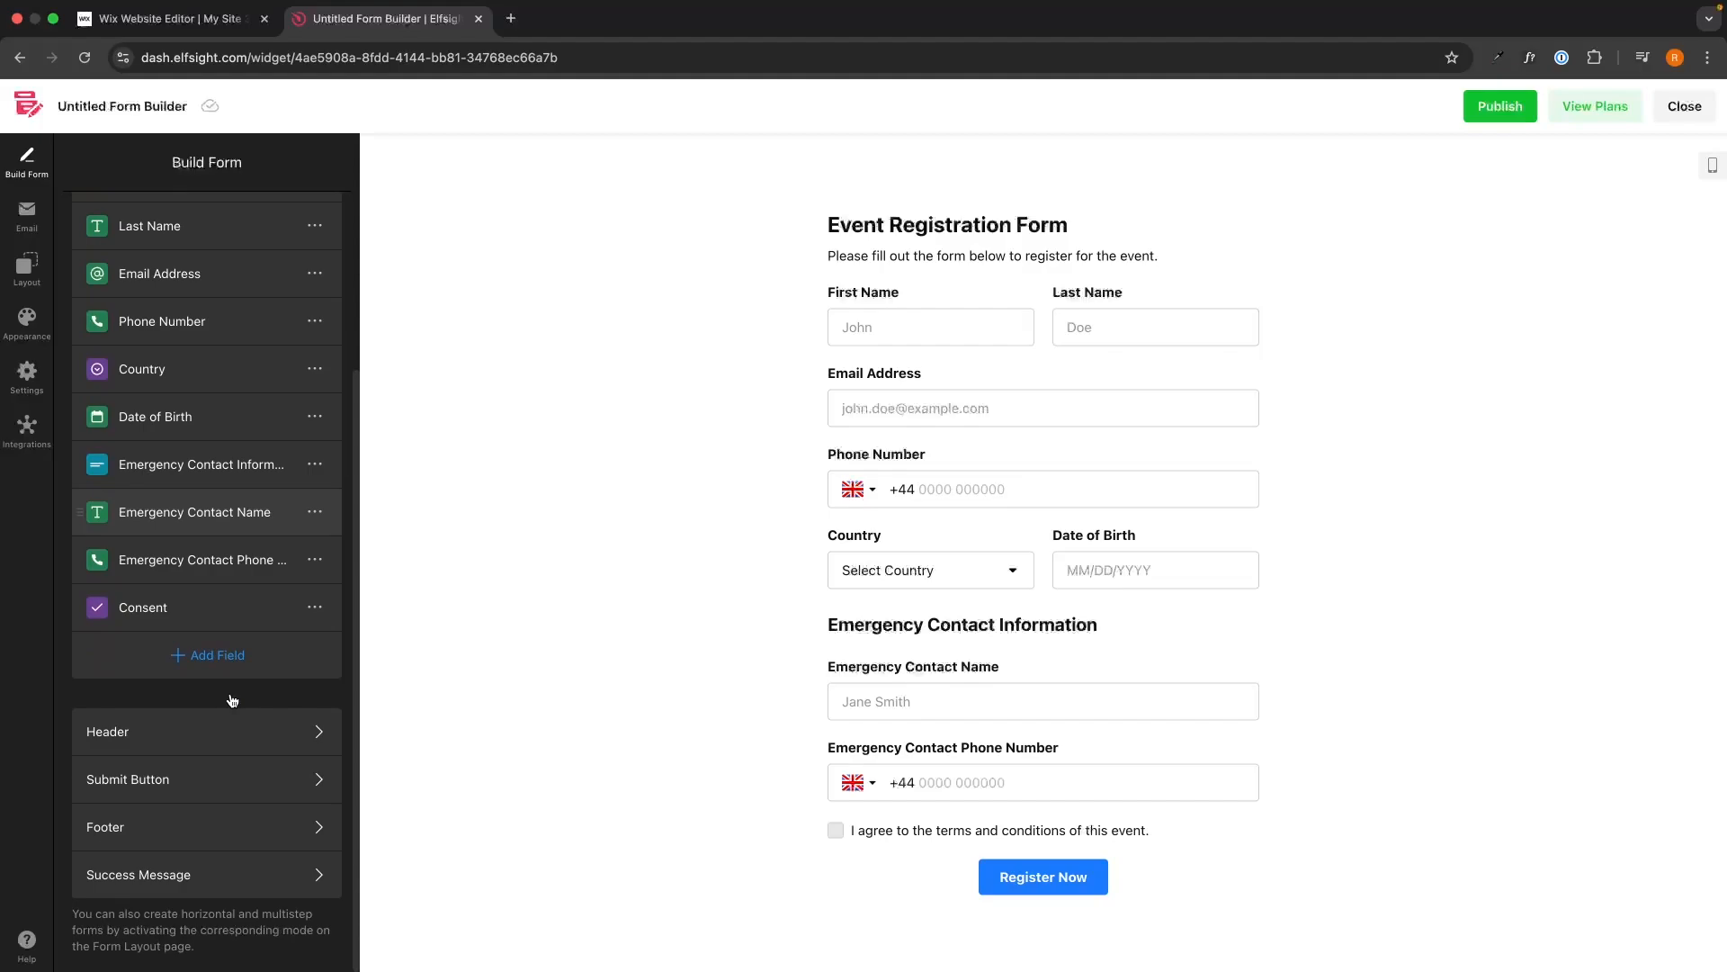
In Header, replace 'Event' in the title with the couple's names and 'Wedding'.
left_click(137, 733)
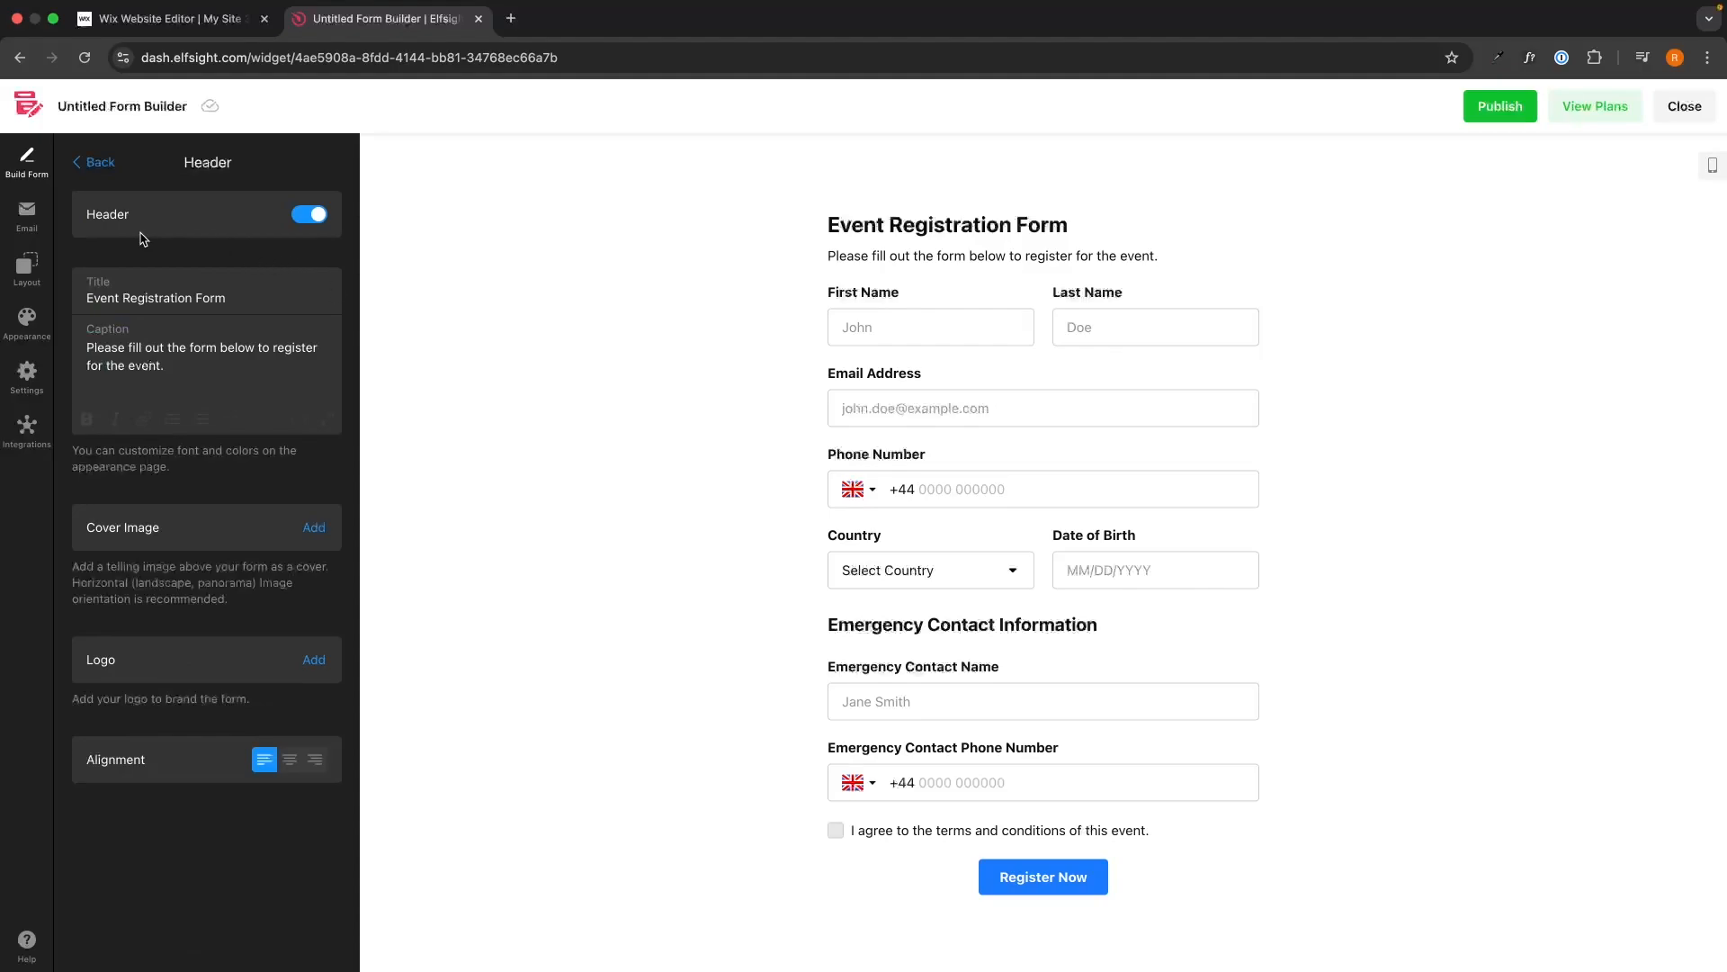
left_click(250, 299)
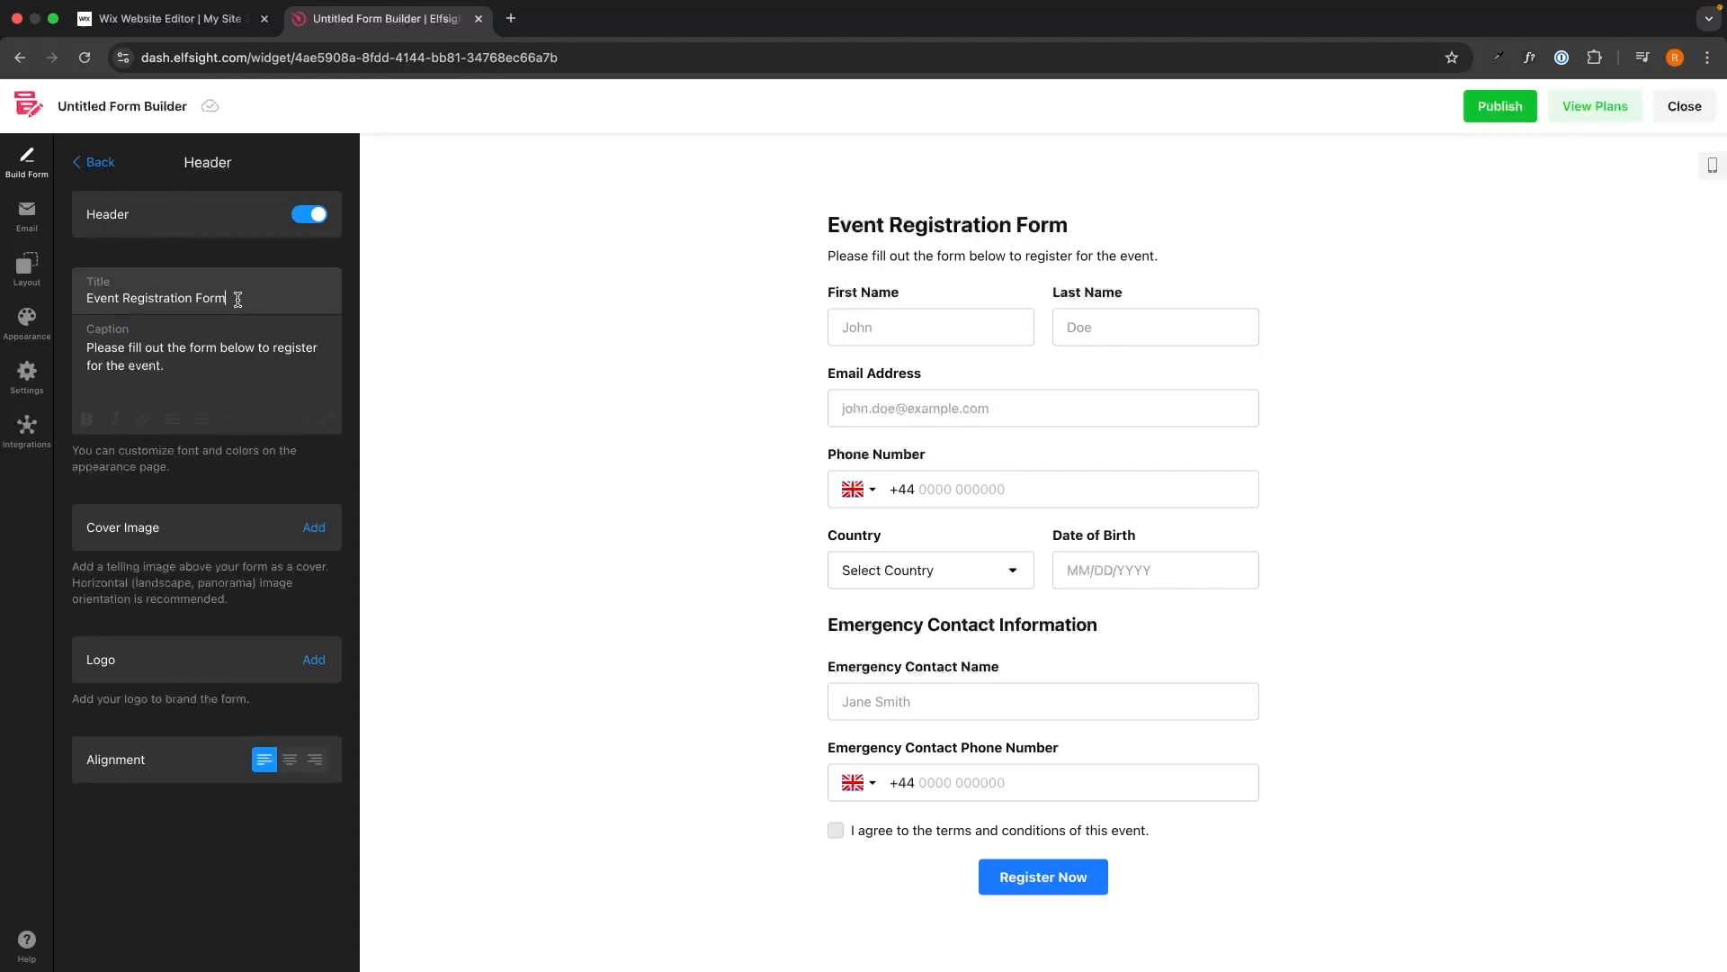
double_click(106, 299)
type("W")
key("BackSpace")
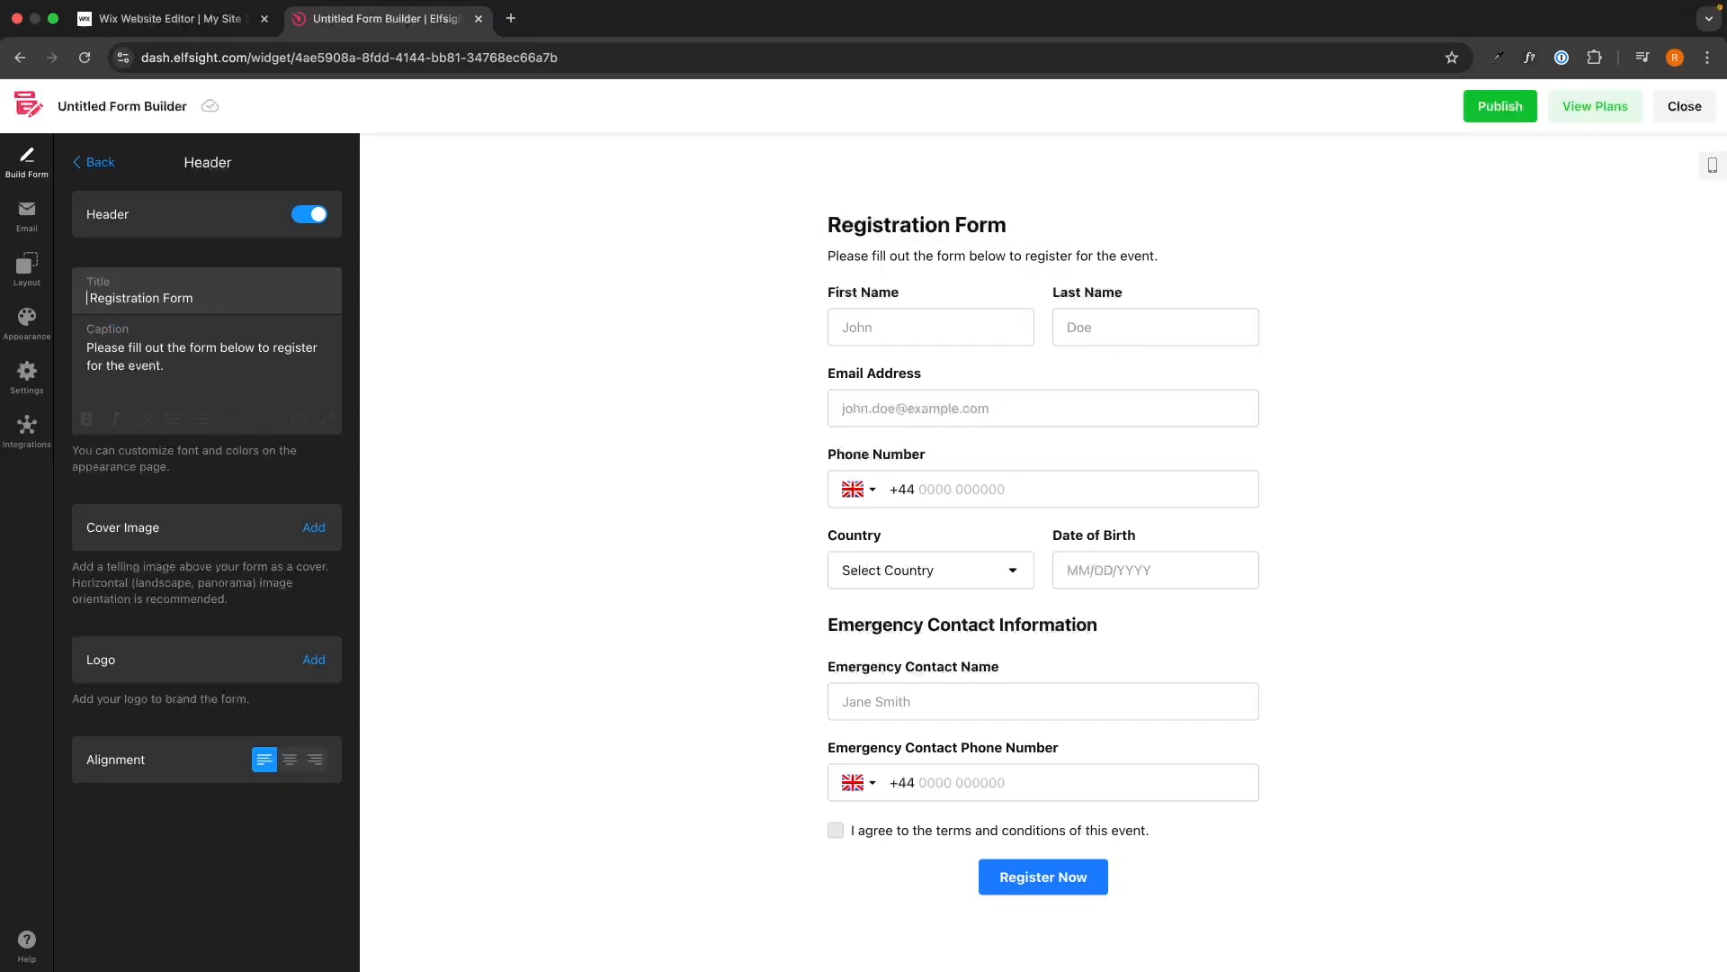
type("Riley")
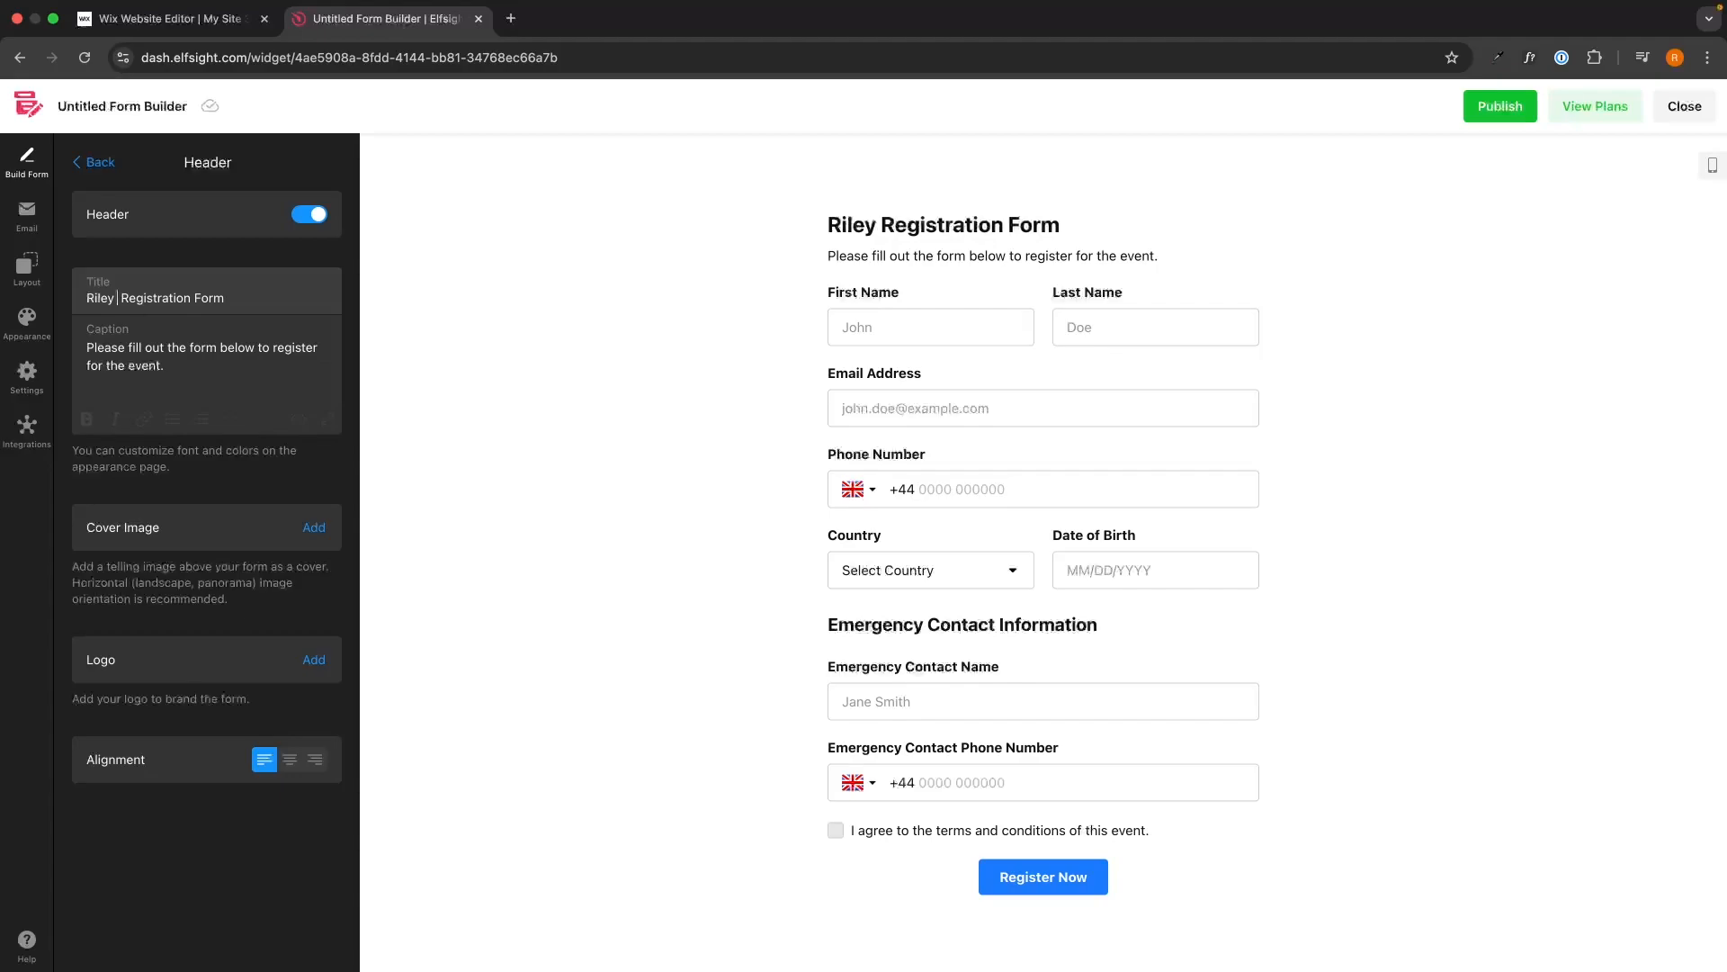
type(" & Ellie")
type("s Wd")
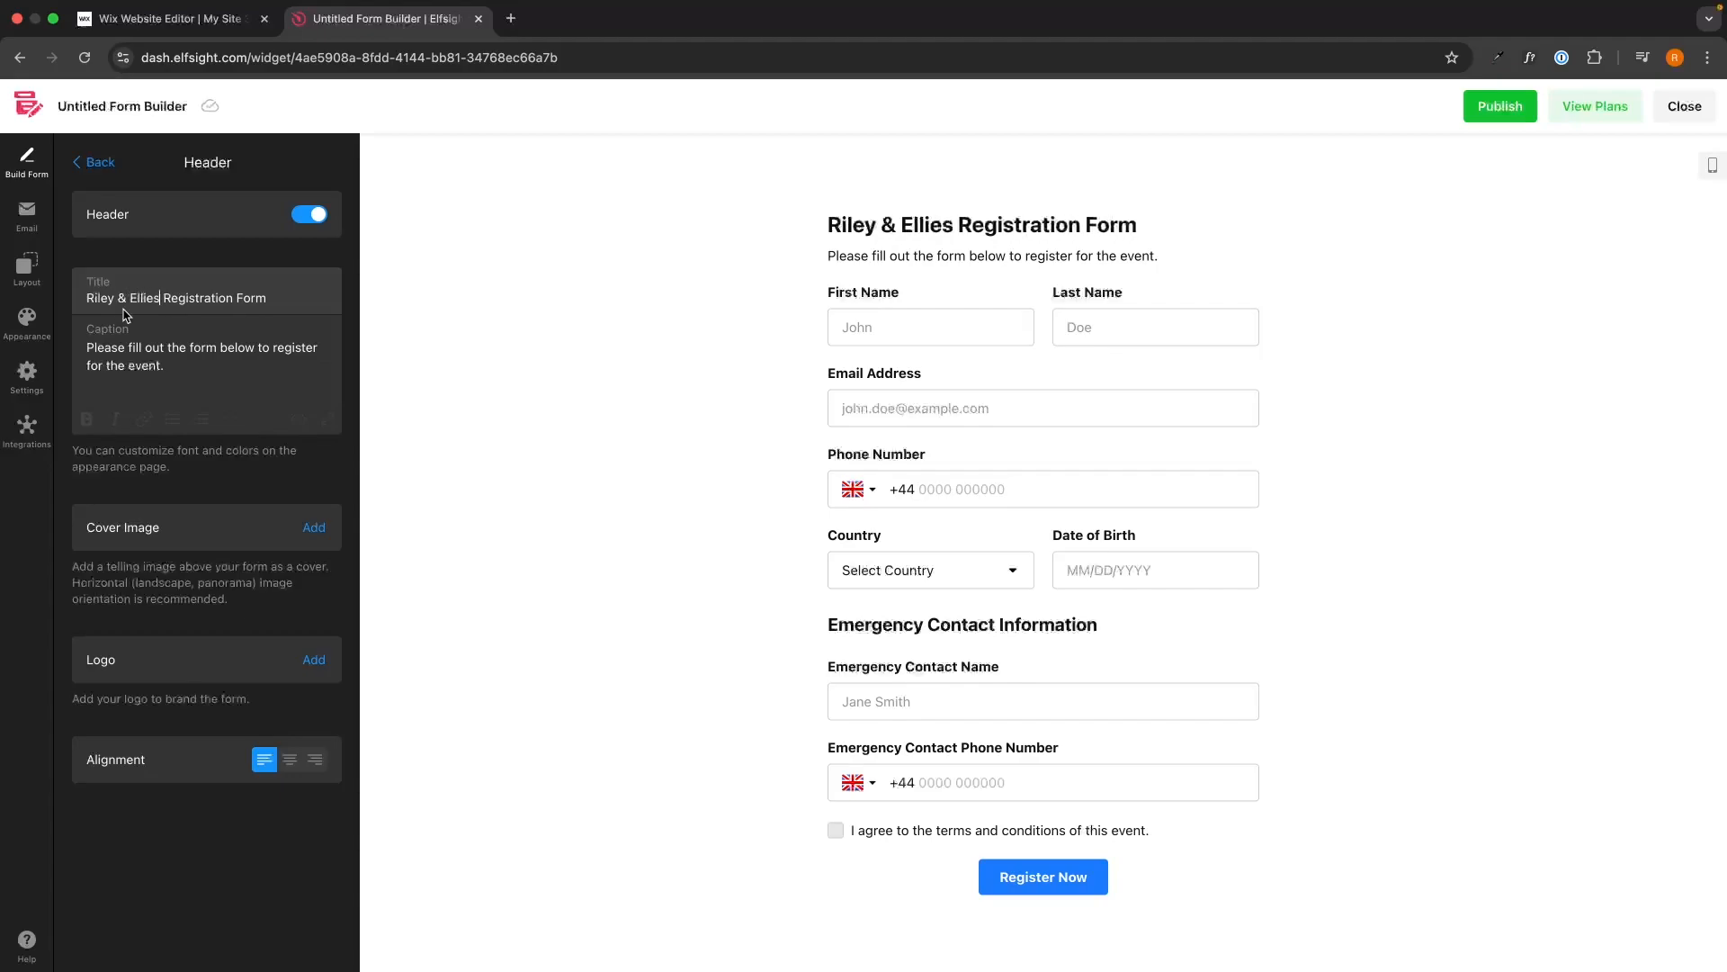
key("BackSpace")
type("edding")
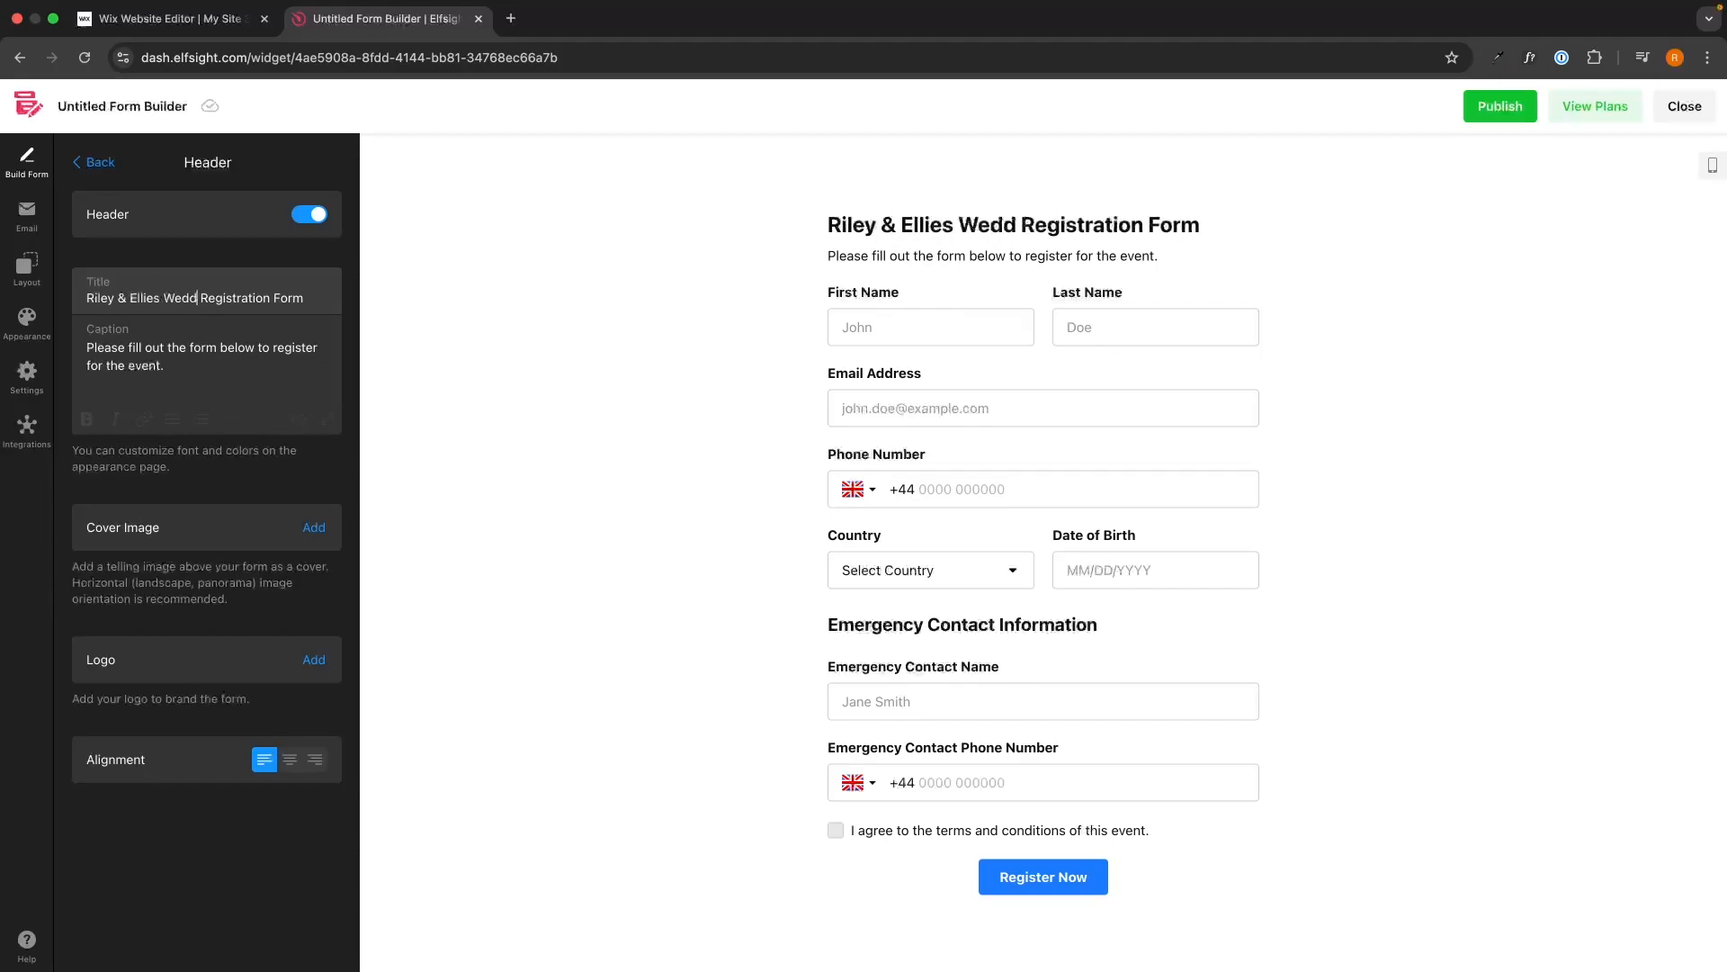
Leave the form caption unchanged and return to the form sections list.
left_click(191, 374)
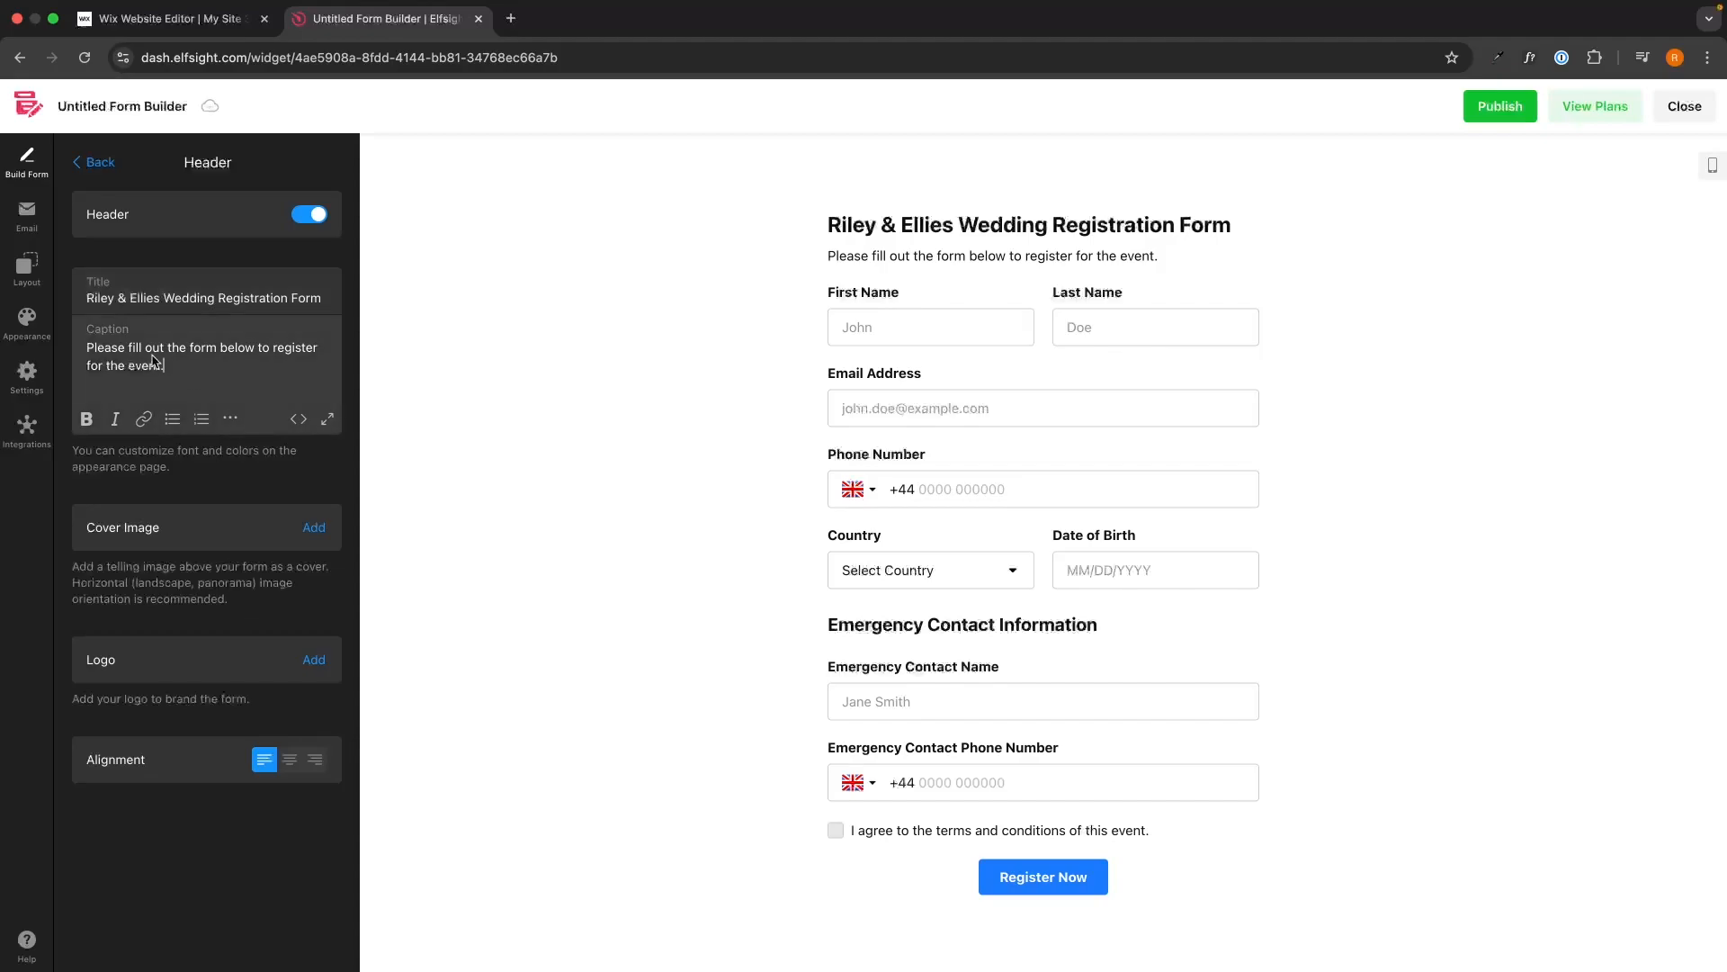
left_click_drag(176, 370, 87, 347)
left_click(94, 347)
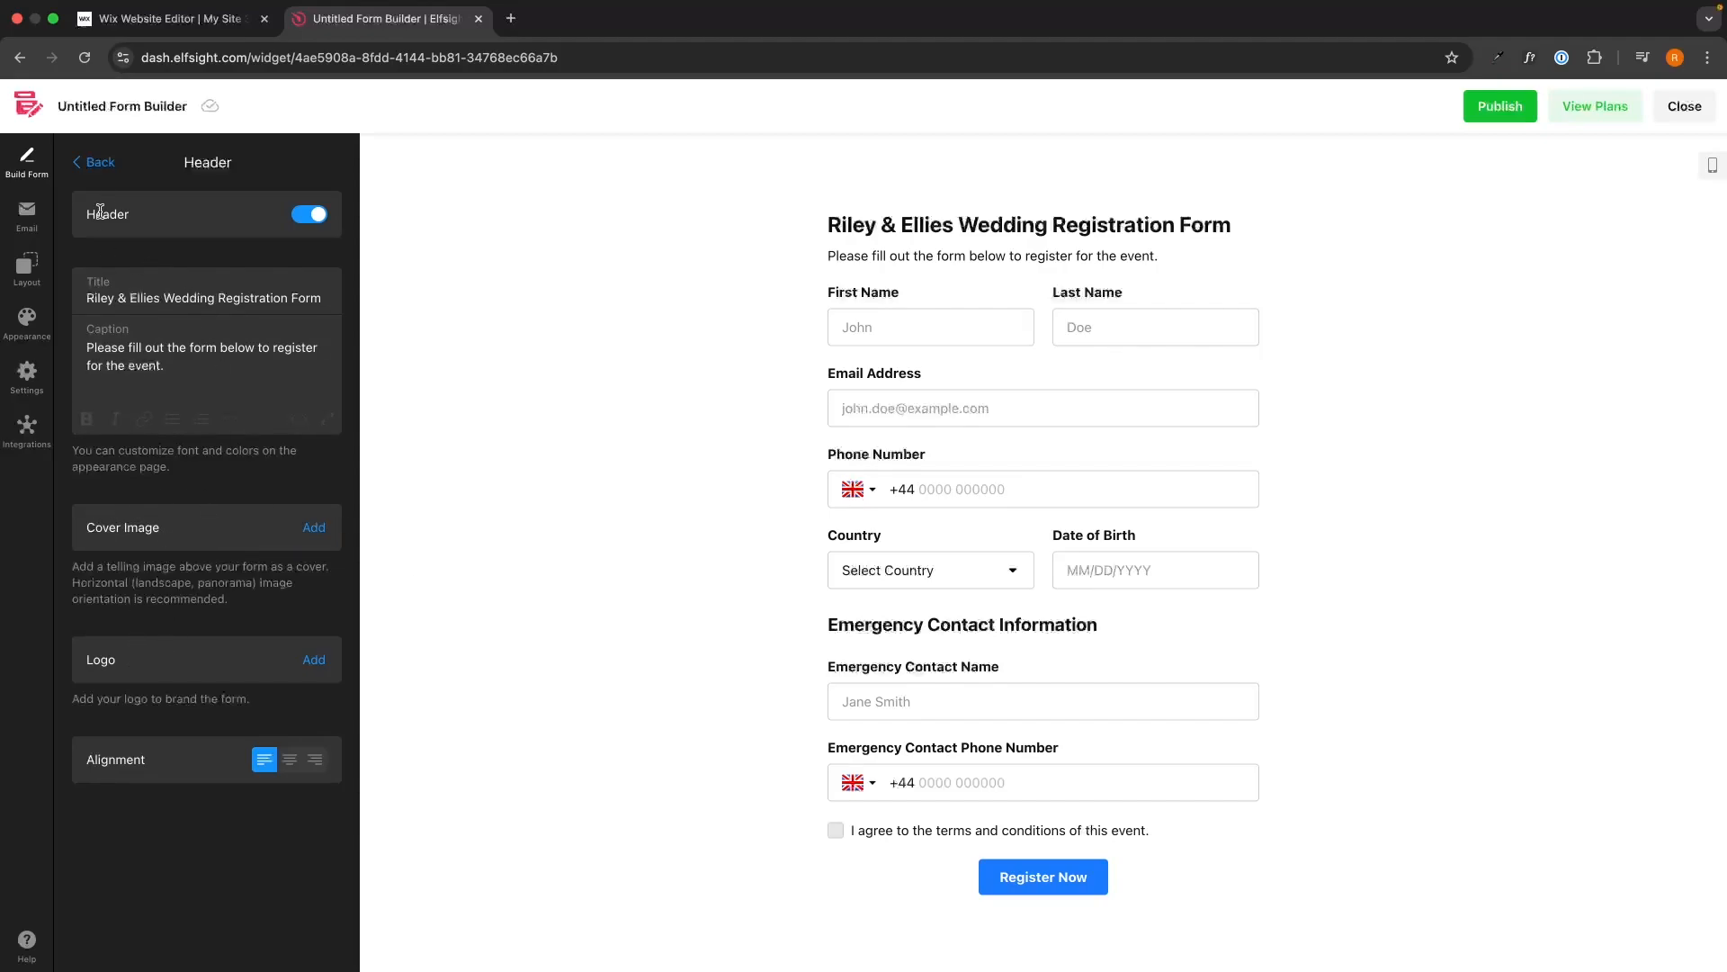
left_click(97, 167)
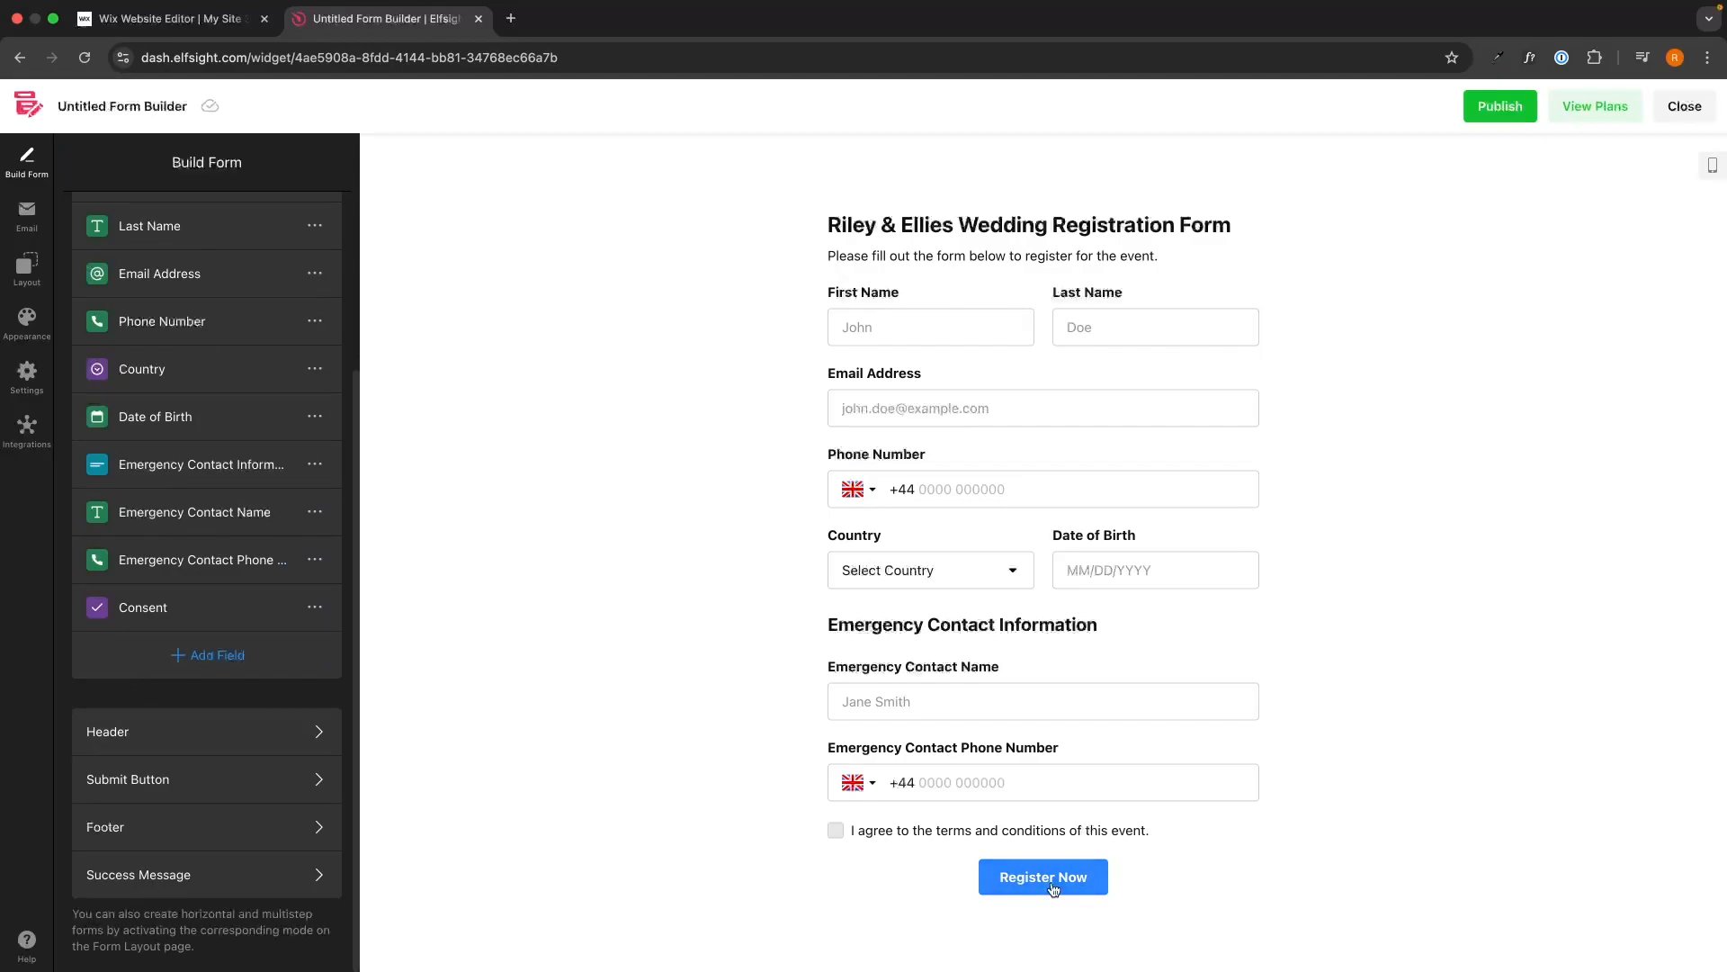
left_click(234, 762)
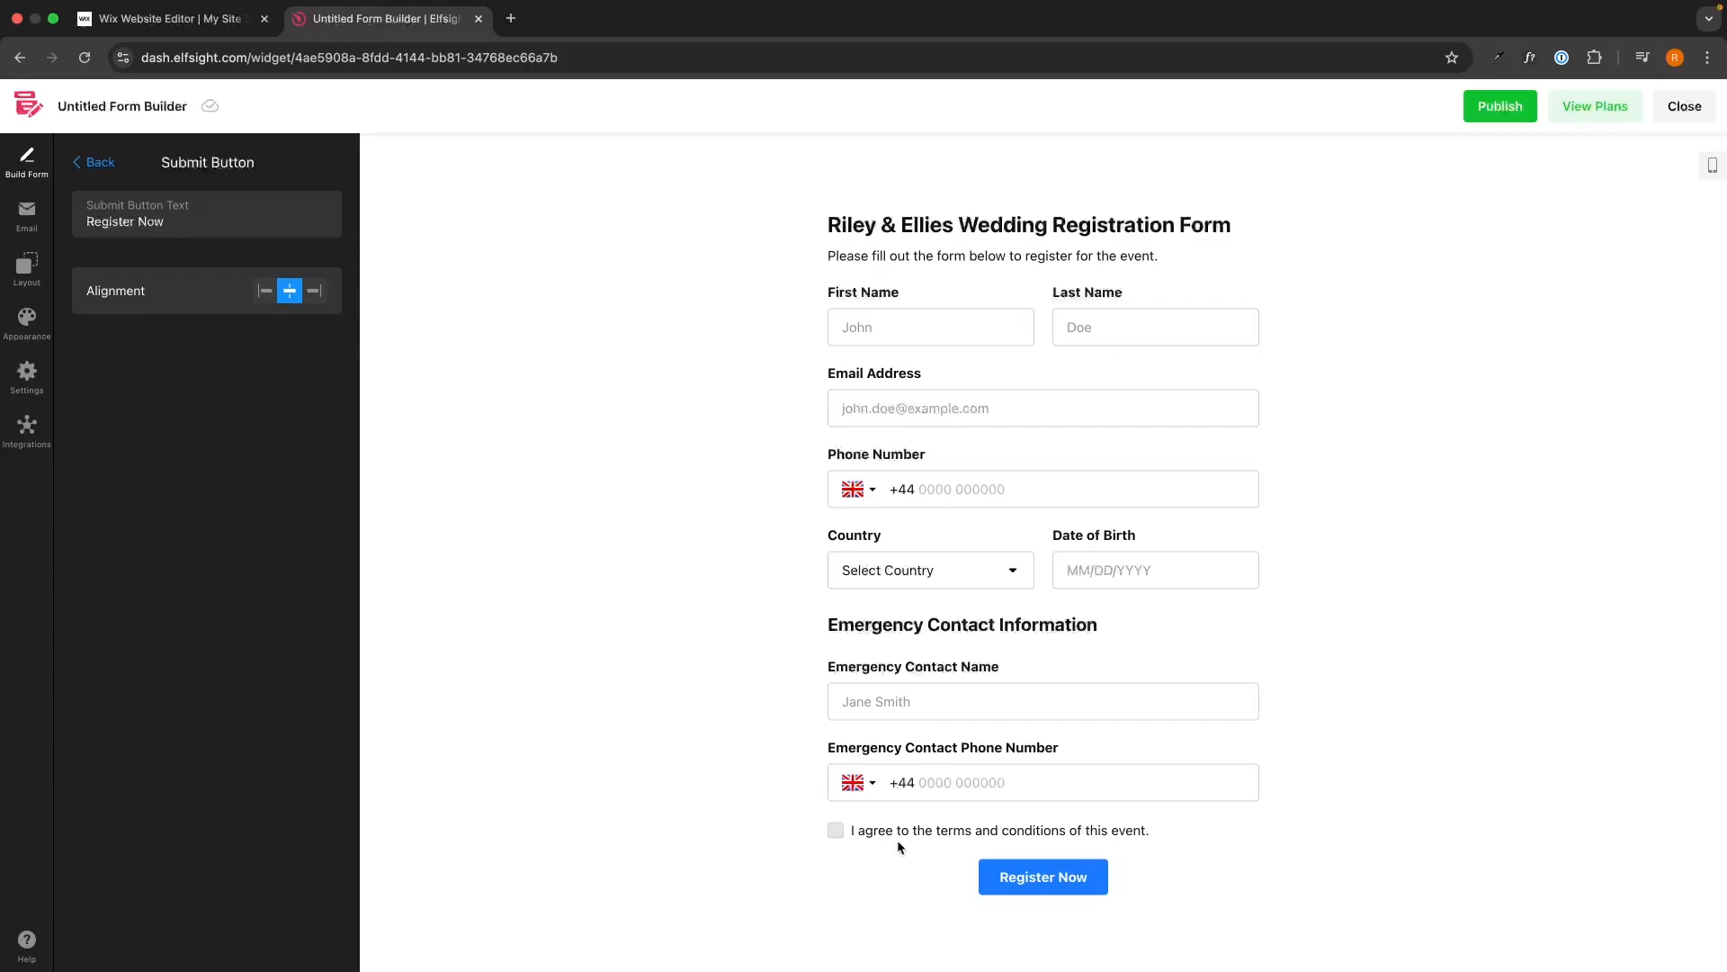
left_click(90, 167)
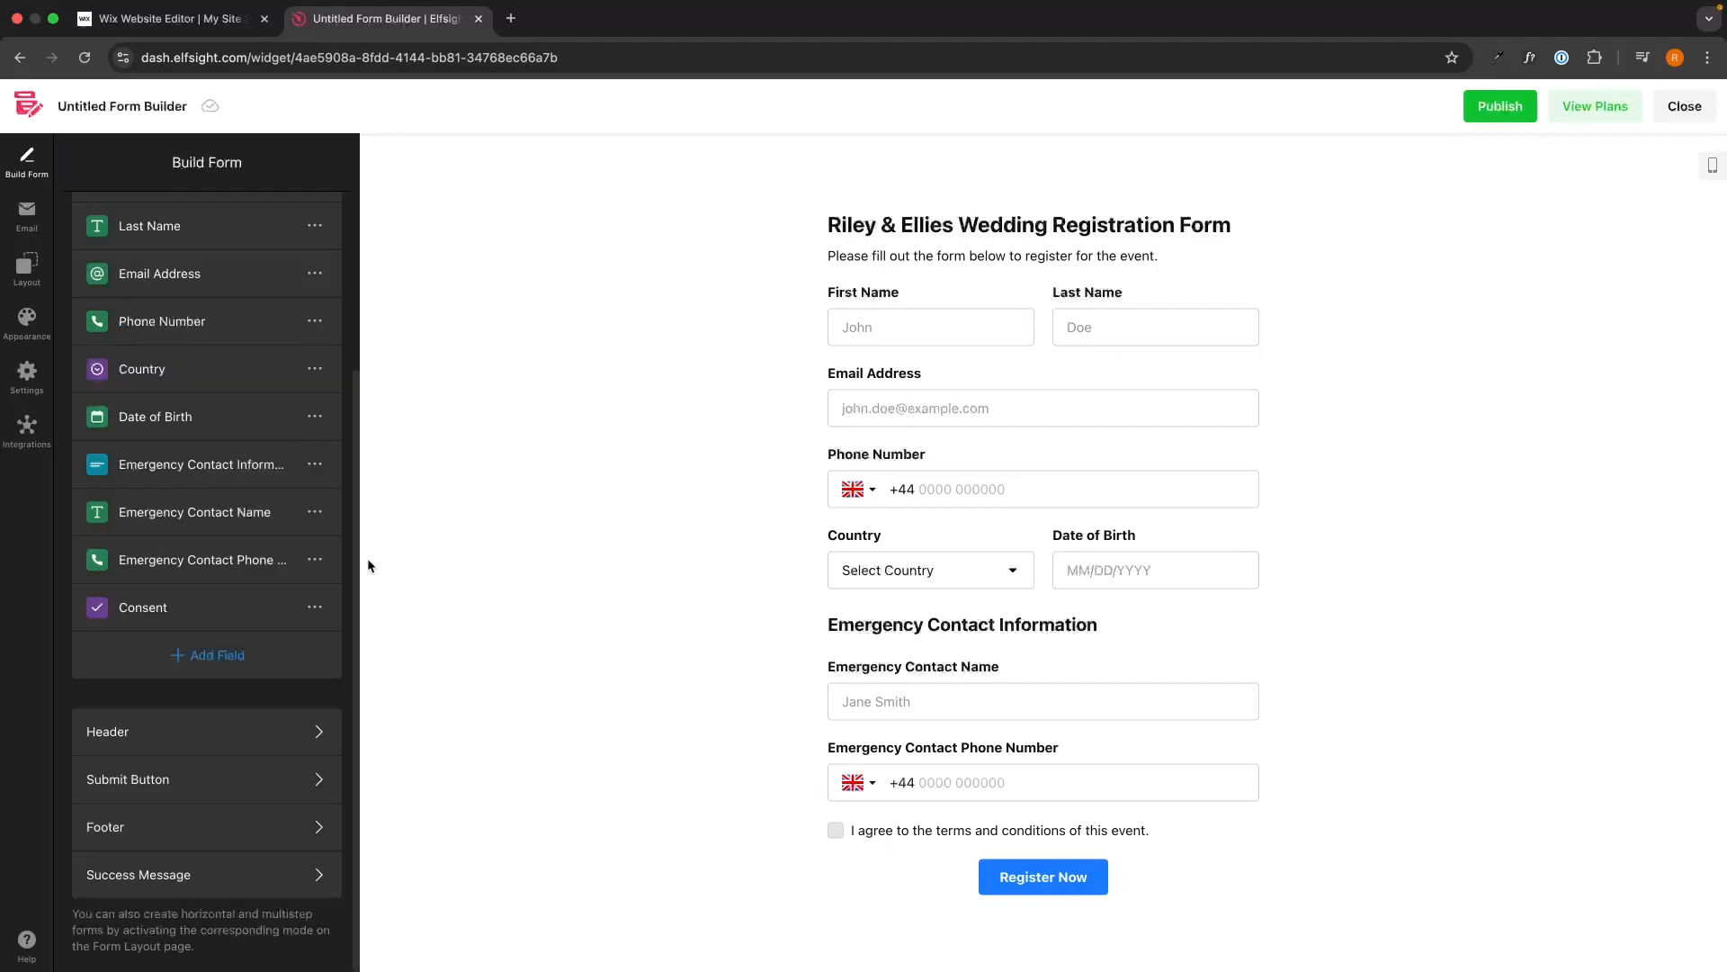
left_click(233, 817)
left_click(321, 214)
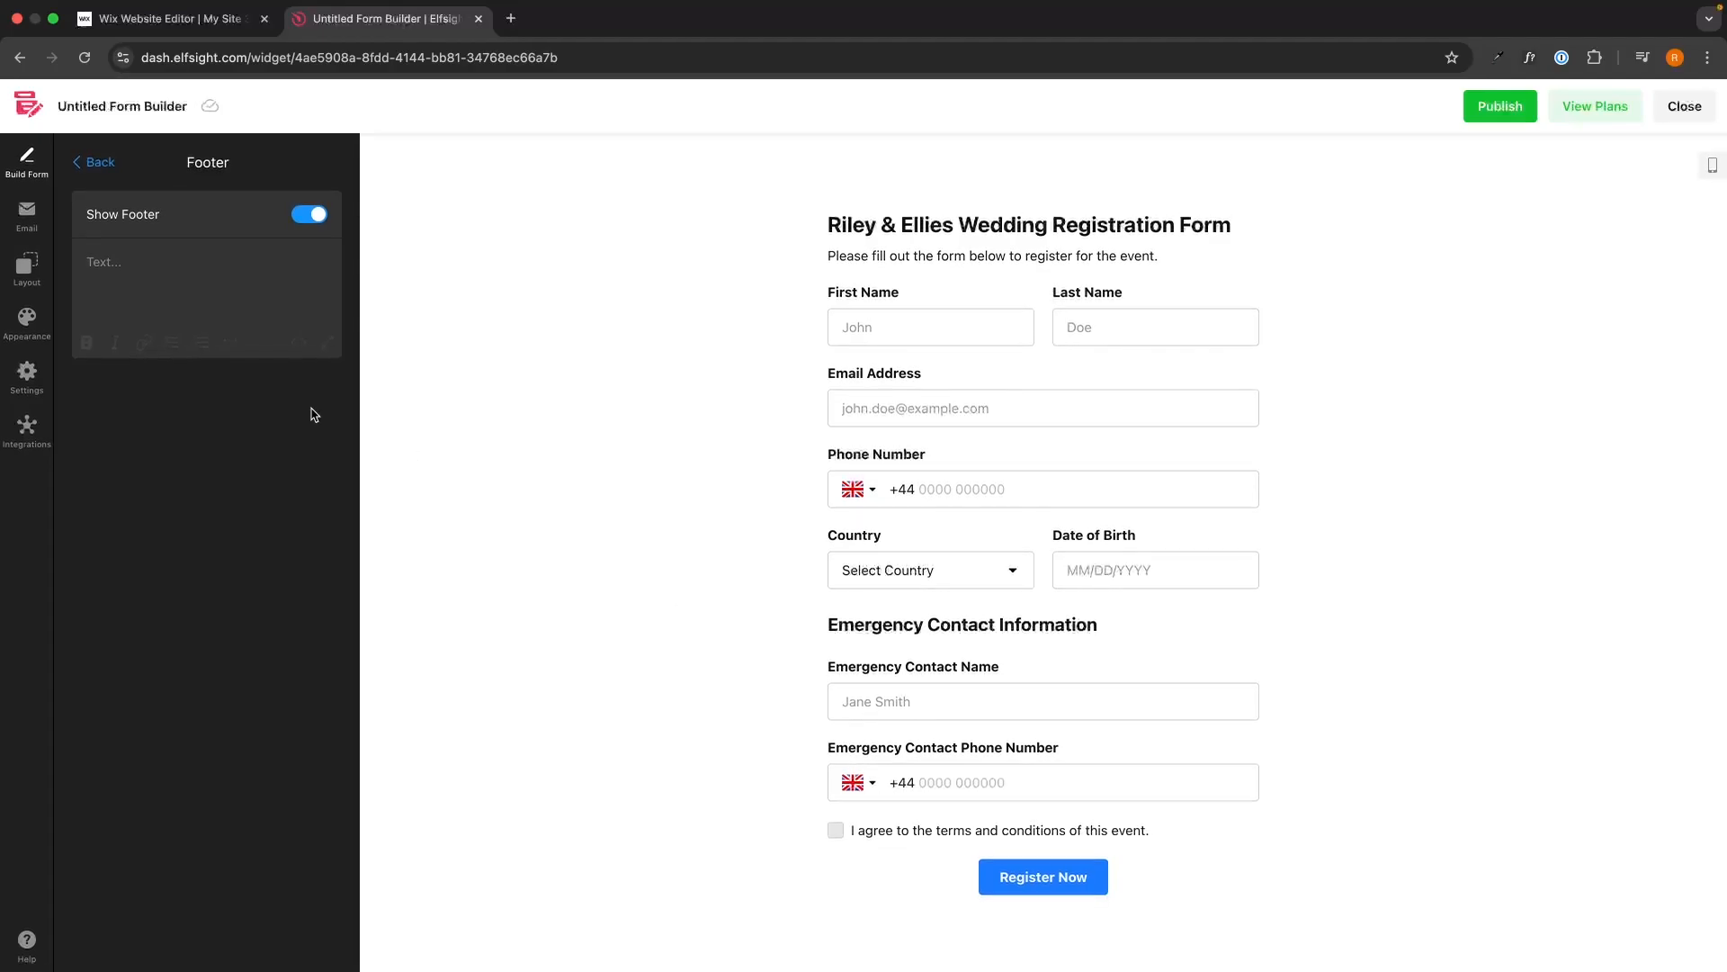
left_click(226, 270)
type("T&C")
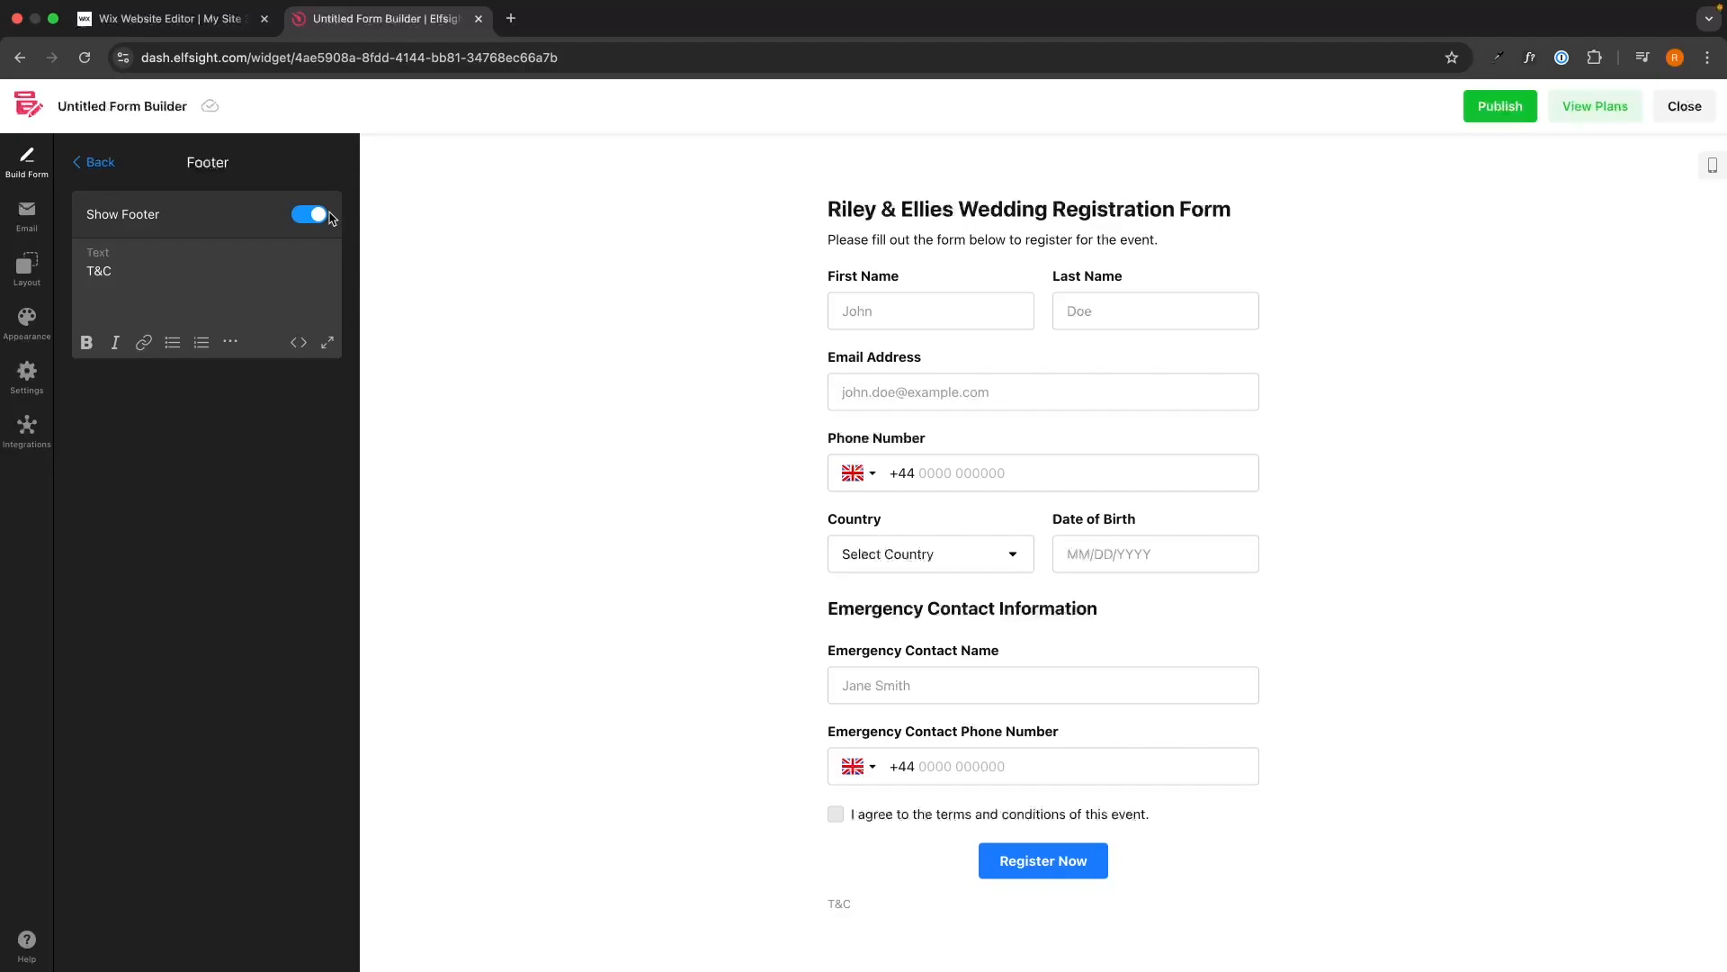
left_click(322, 214)
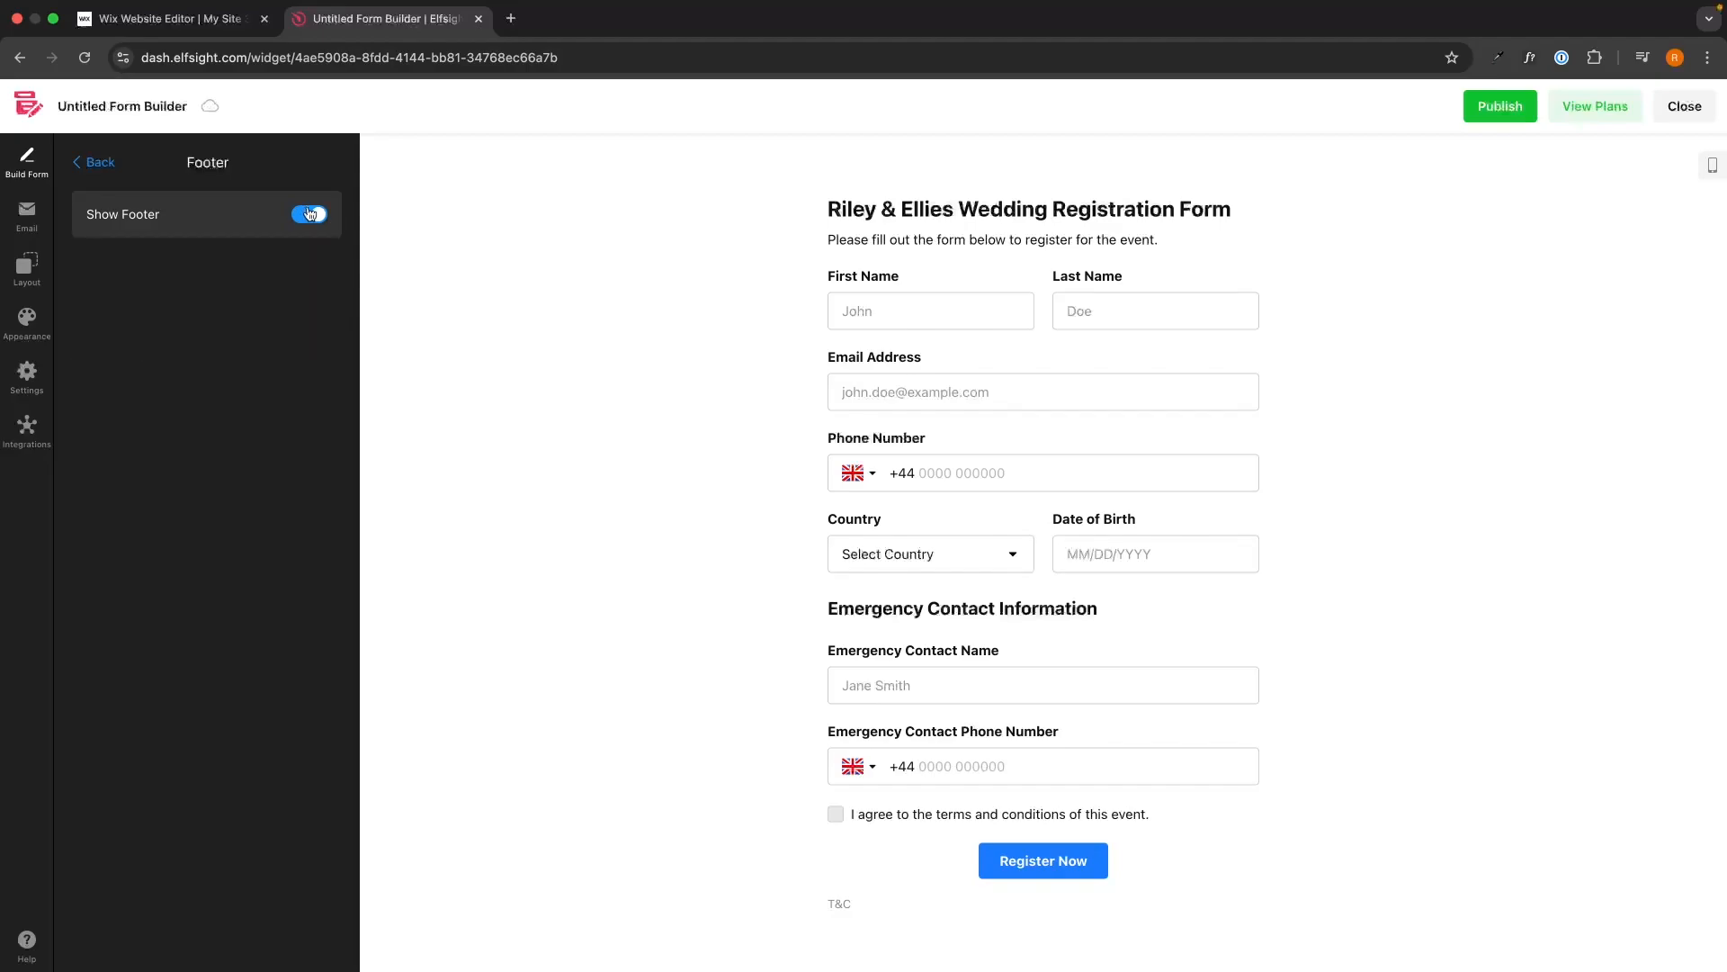
left_click(93, 162)
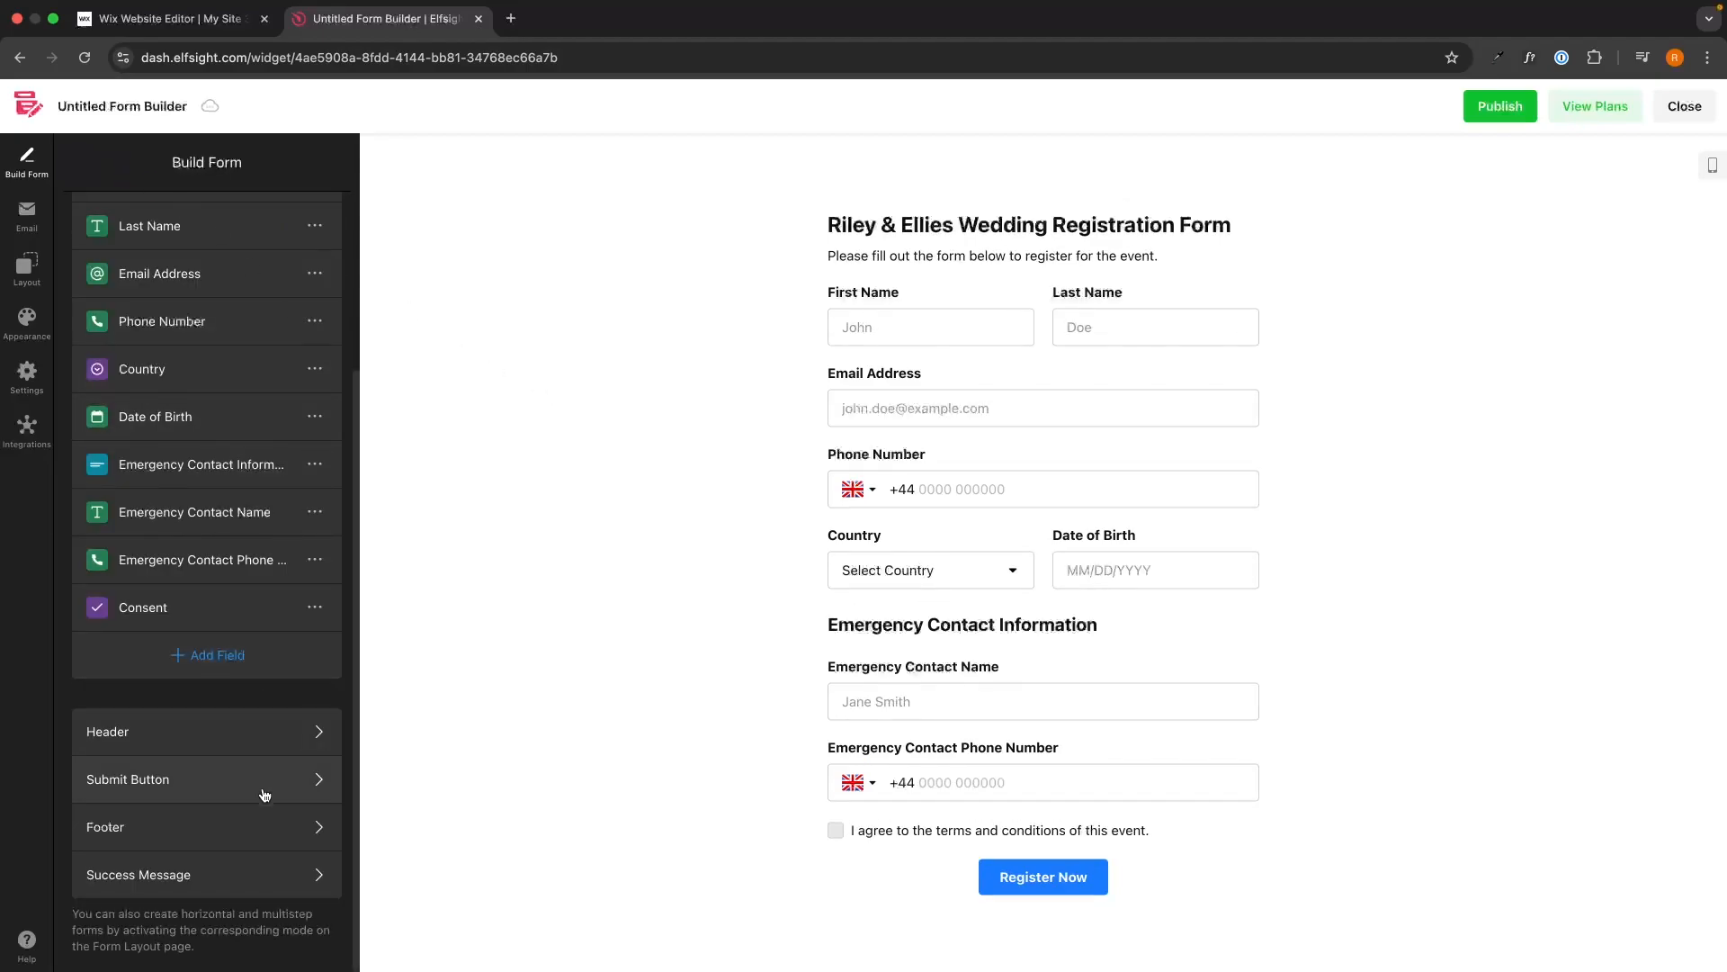
Preview the default 'Message Sent' success screen, keeping the Close Button switched on.
left_click(194, 878)
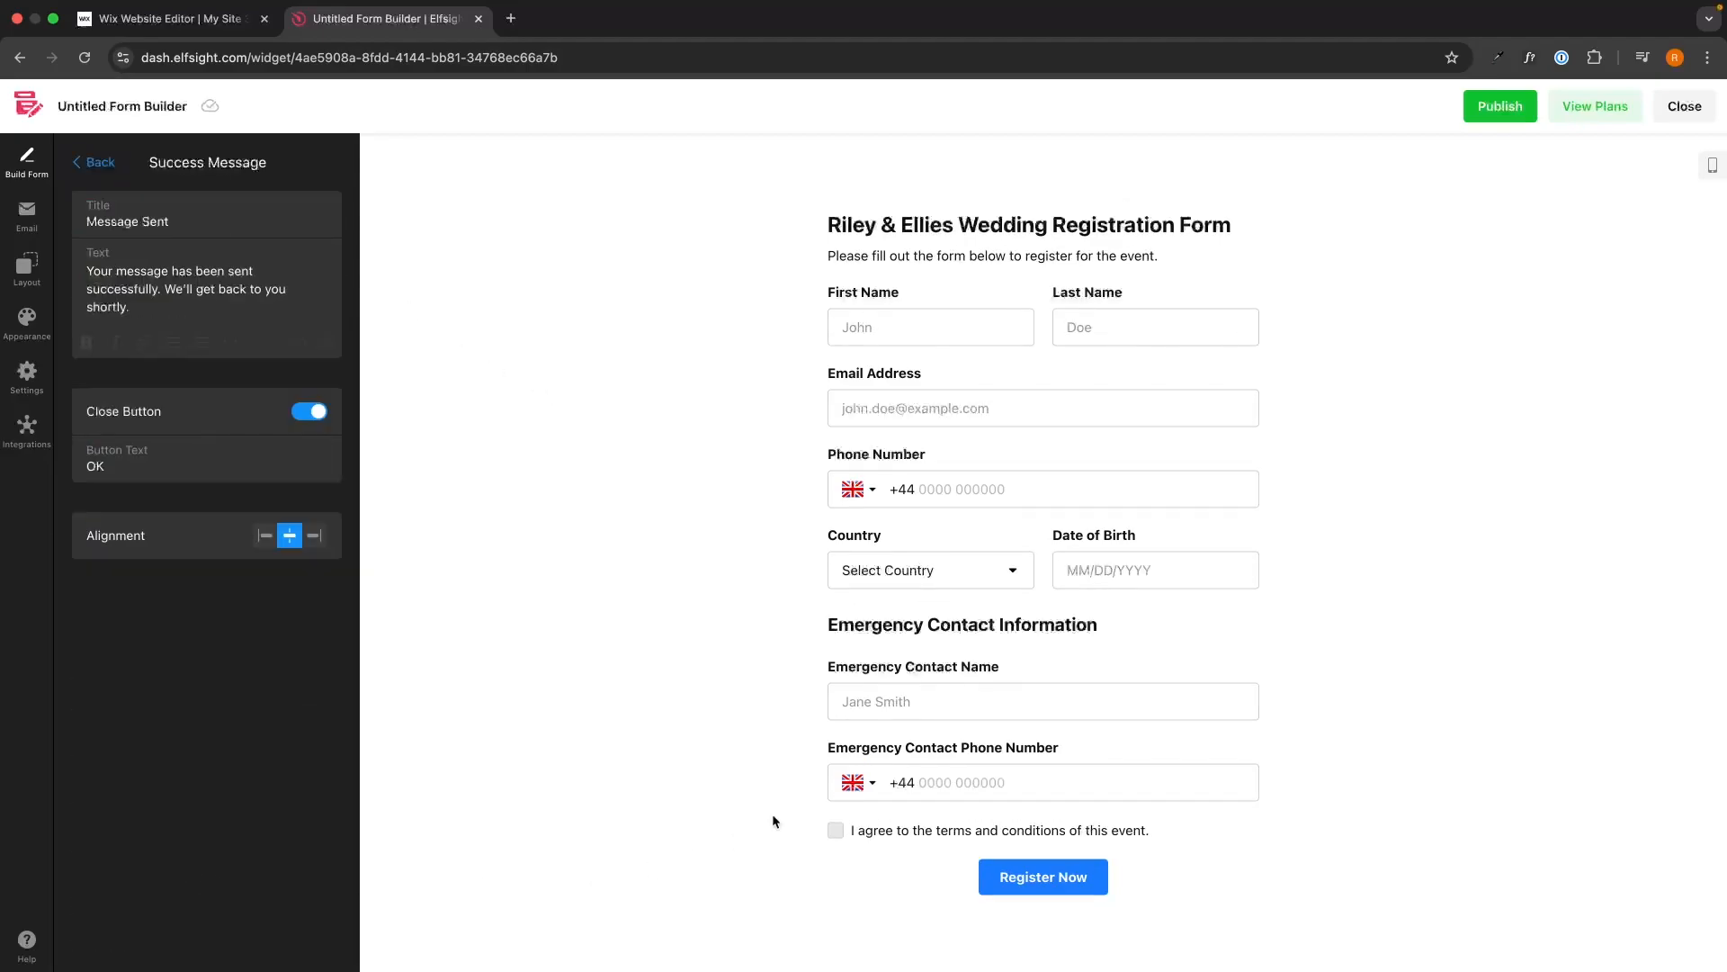
left_click(1073, 886)
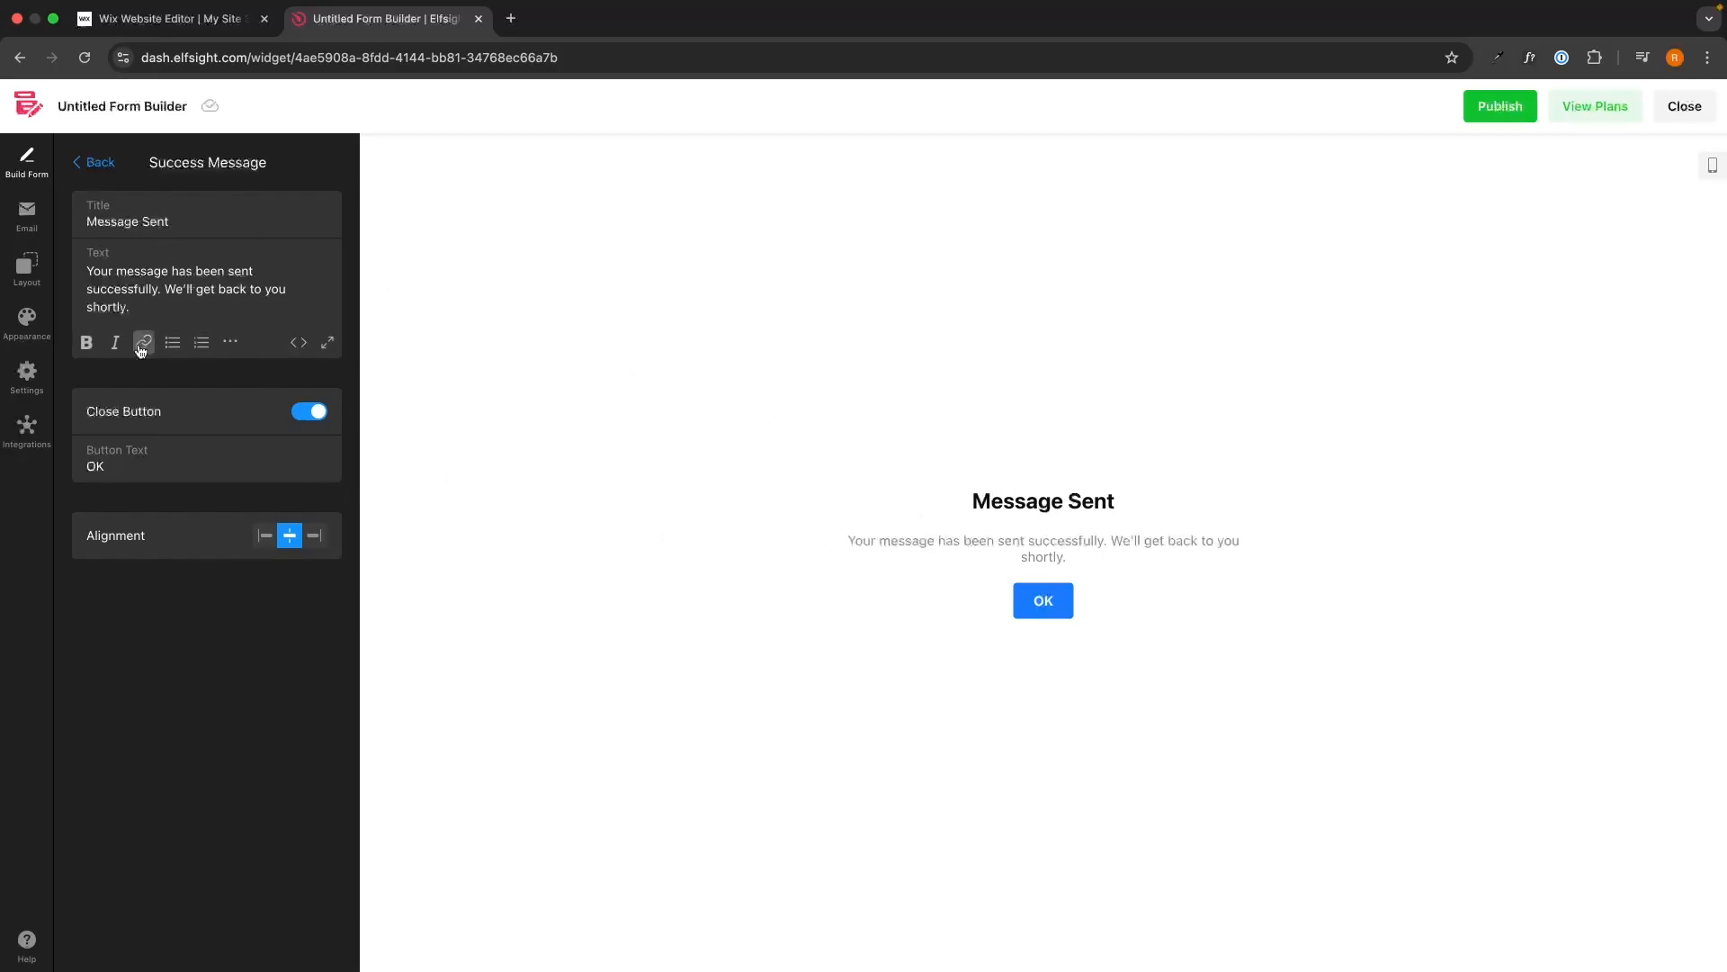
left_click(315, 412)
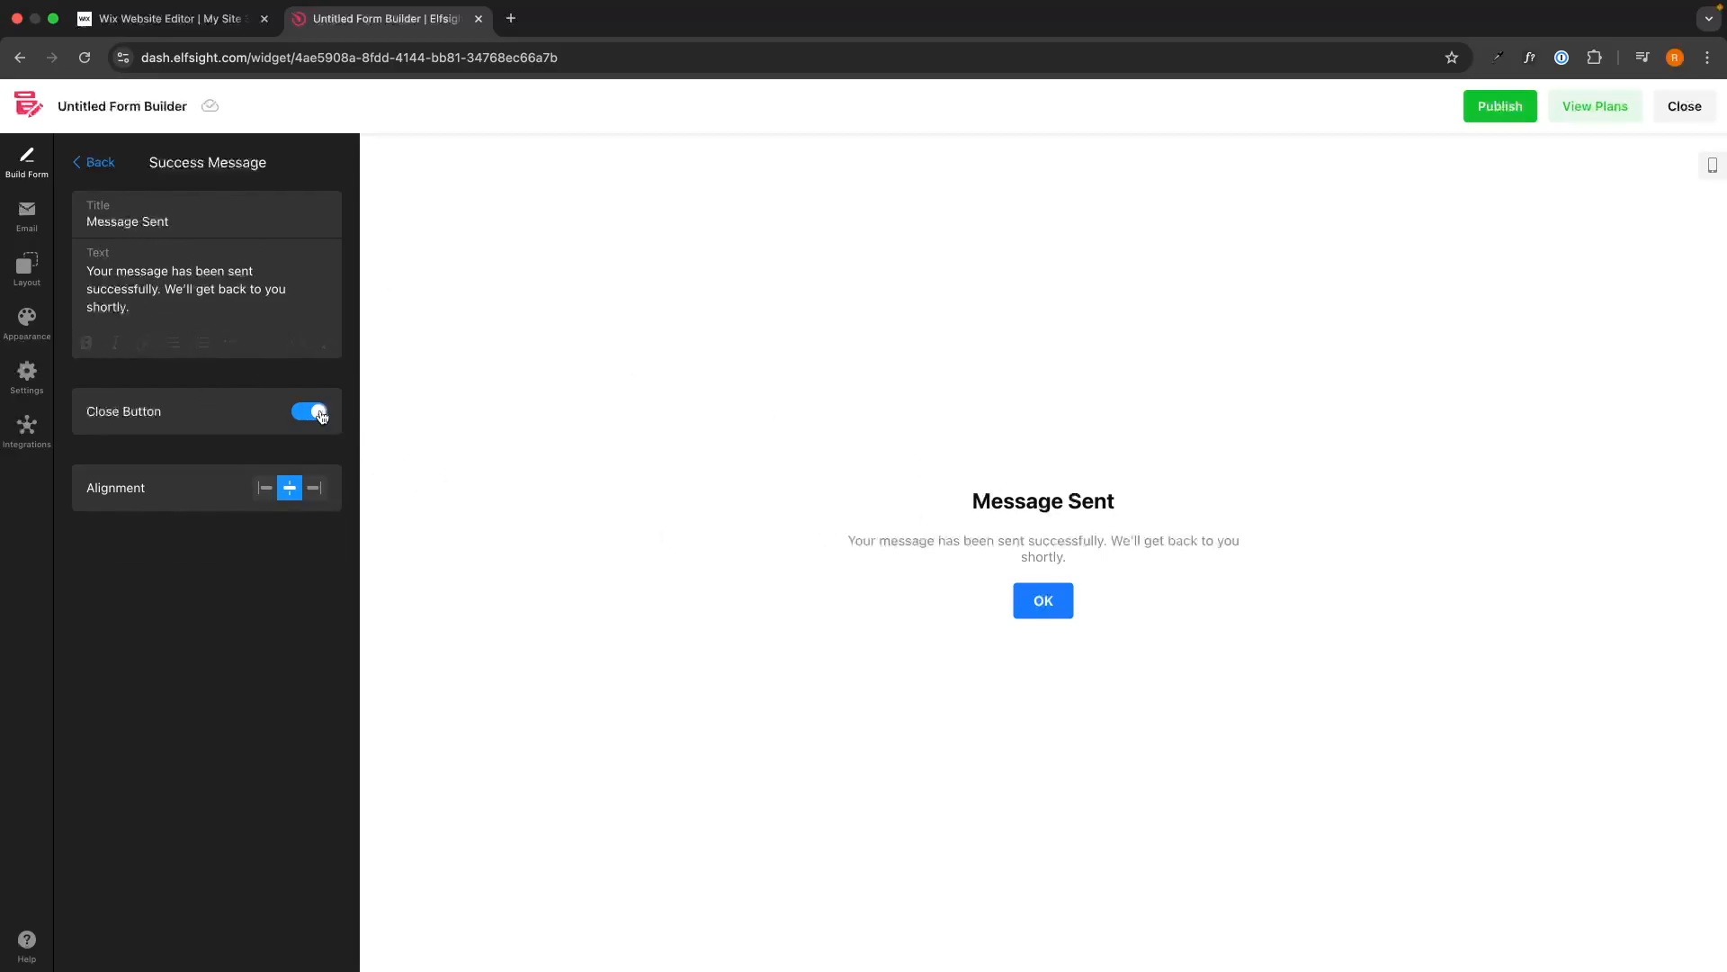
left_click(314, 412)
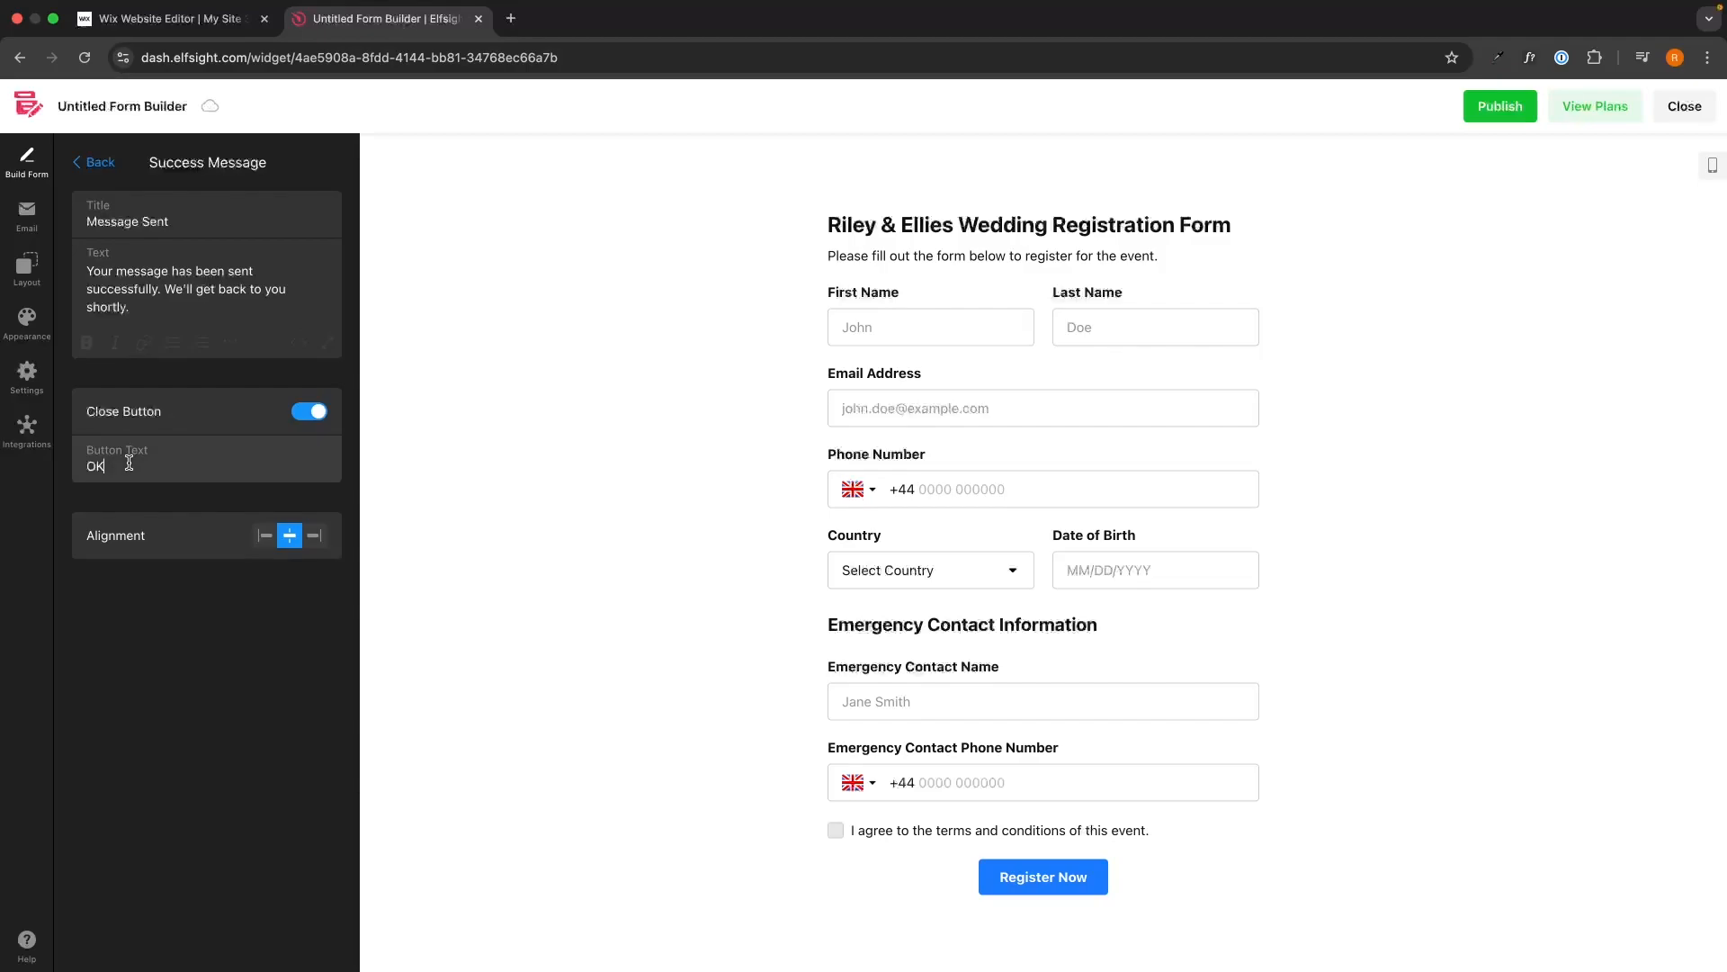
left_click(1096, 880)
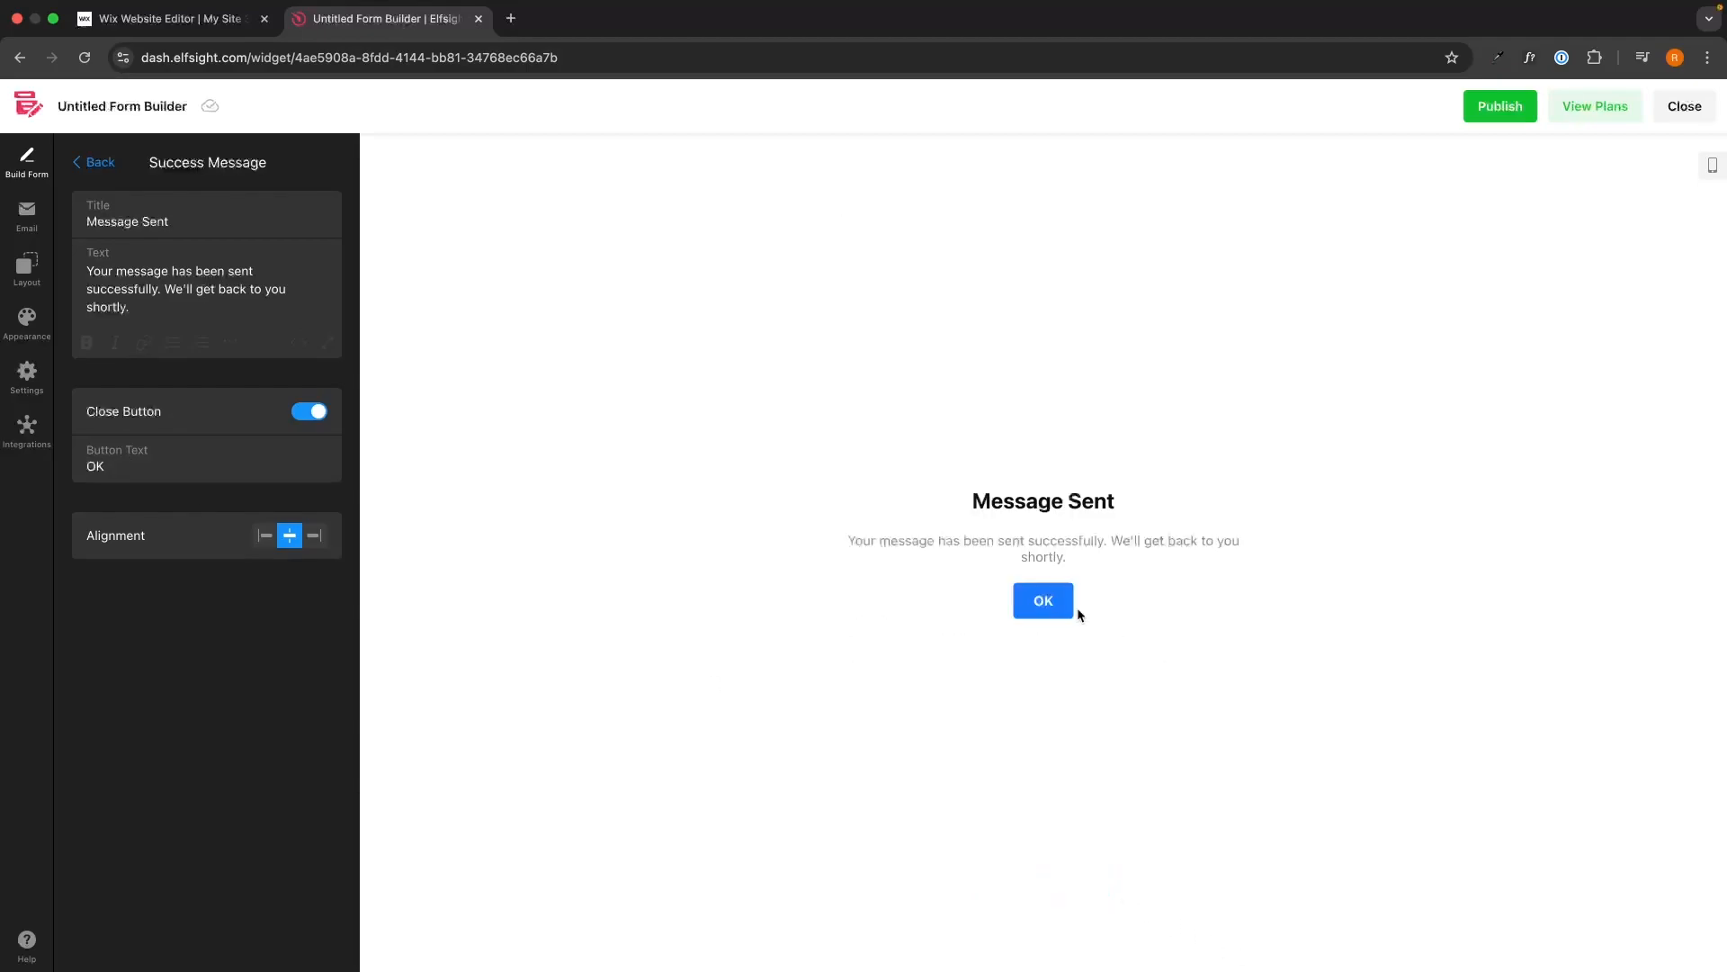
left_click(85, 161)
Scroll the Build Form panel to the top and go to Email Notifications.
scroll(247, 489, "up", 3)
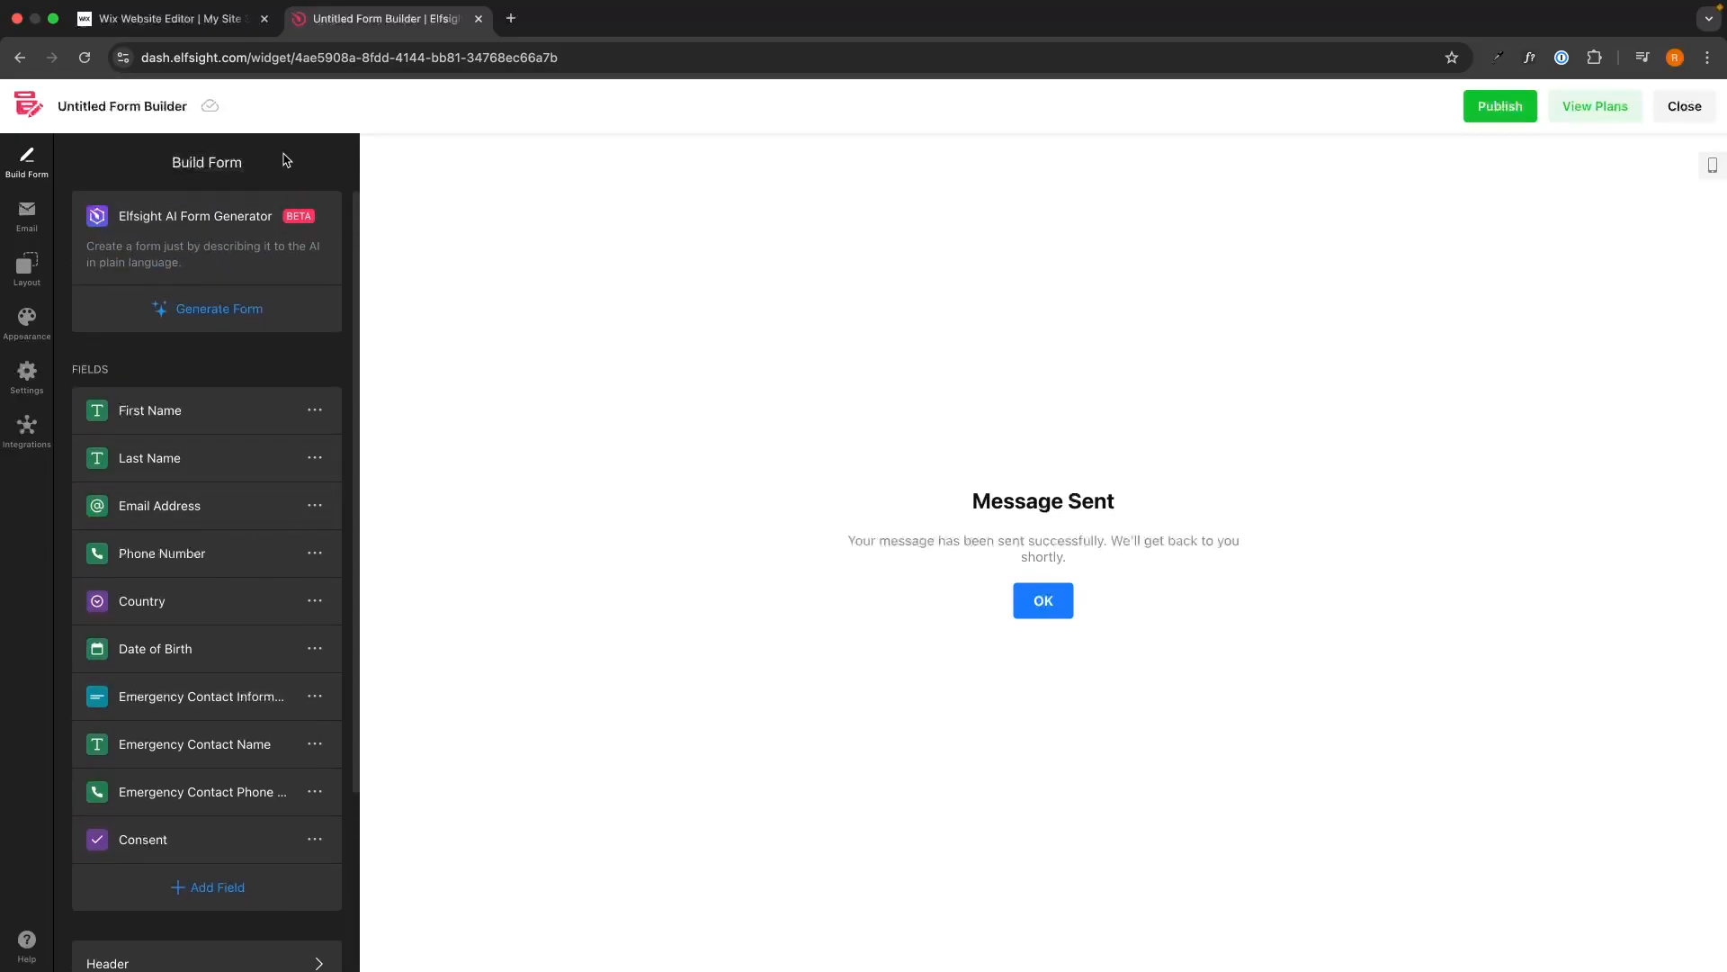
left_click(27, 214)
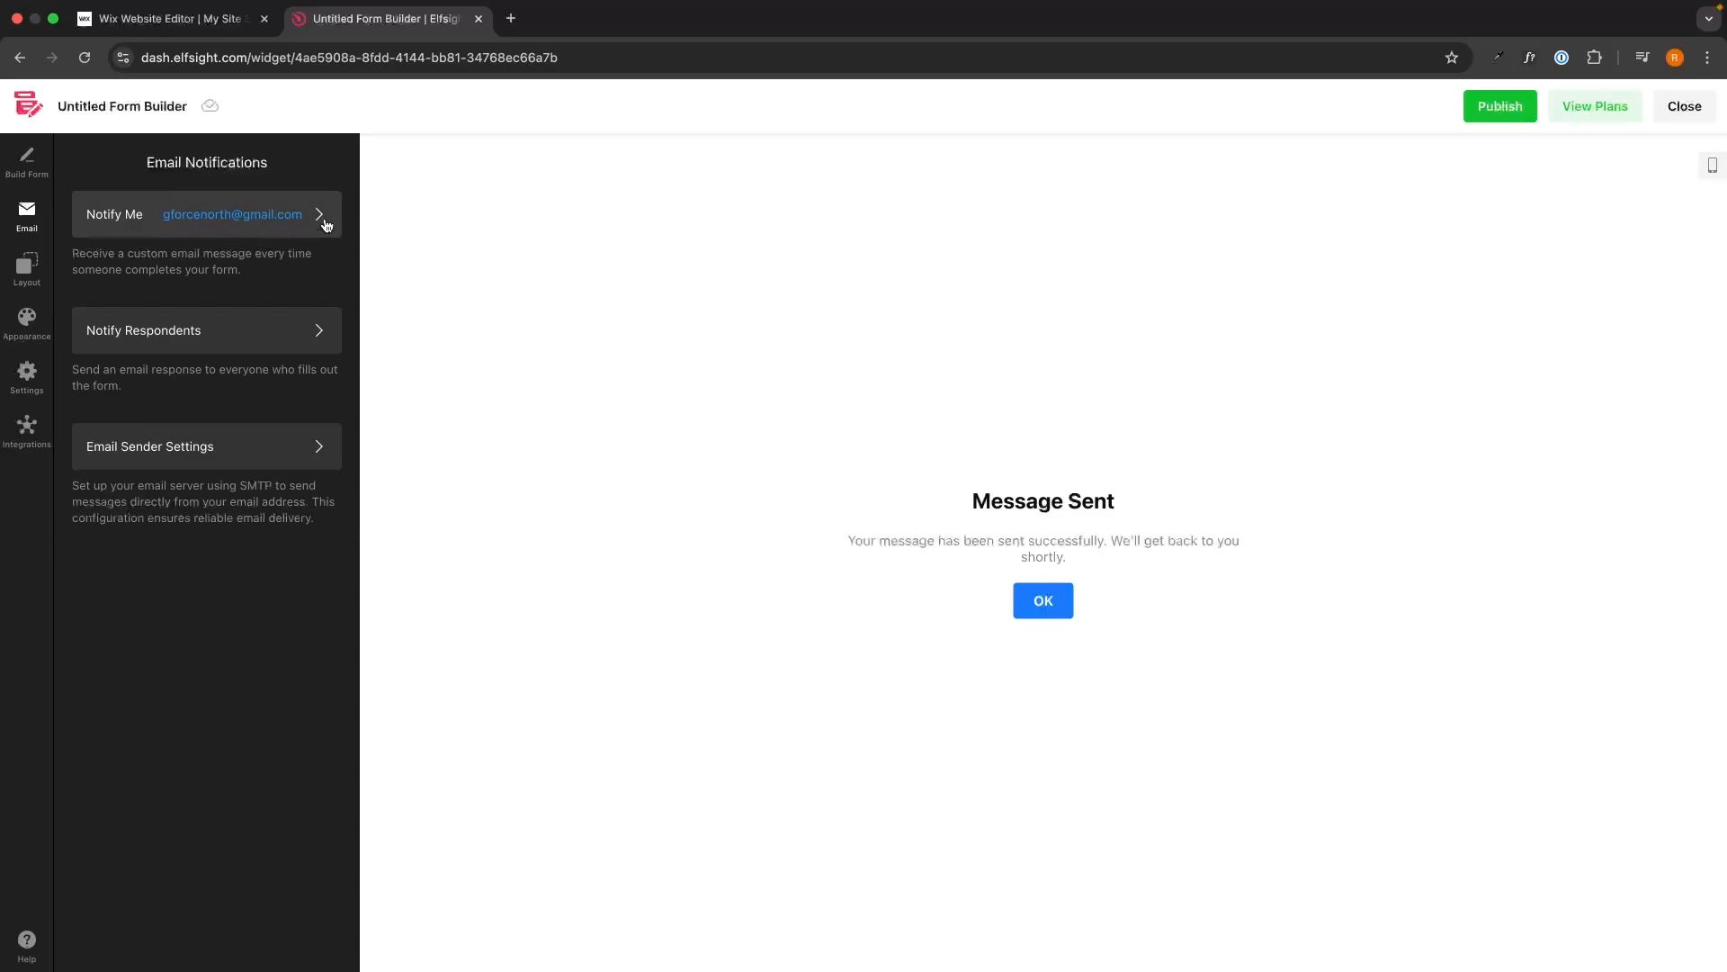
Add then delete an empty Notify Me recipient row, leaving the list unchanged, and go to Layout.
left_click(192, 229)
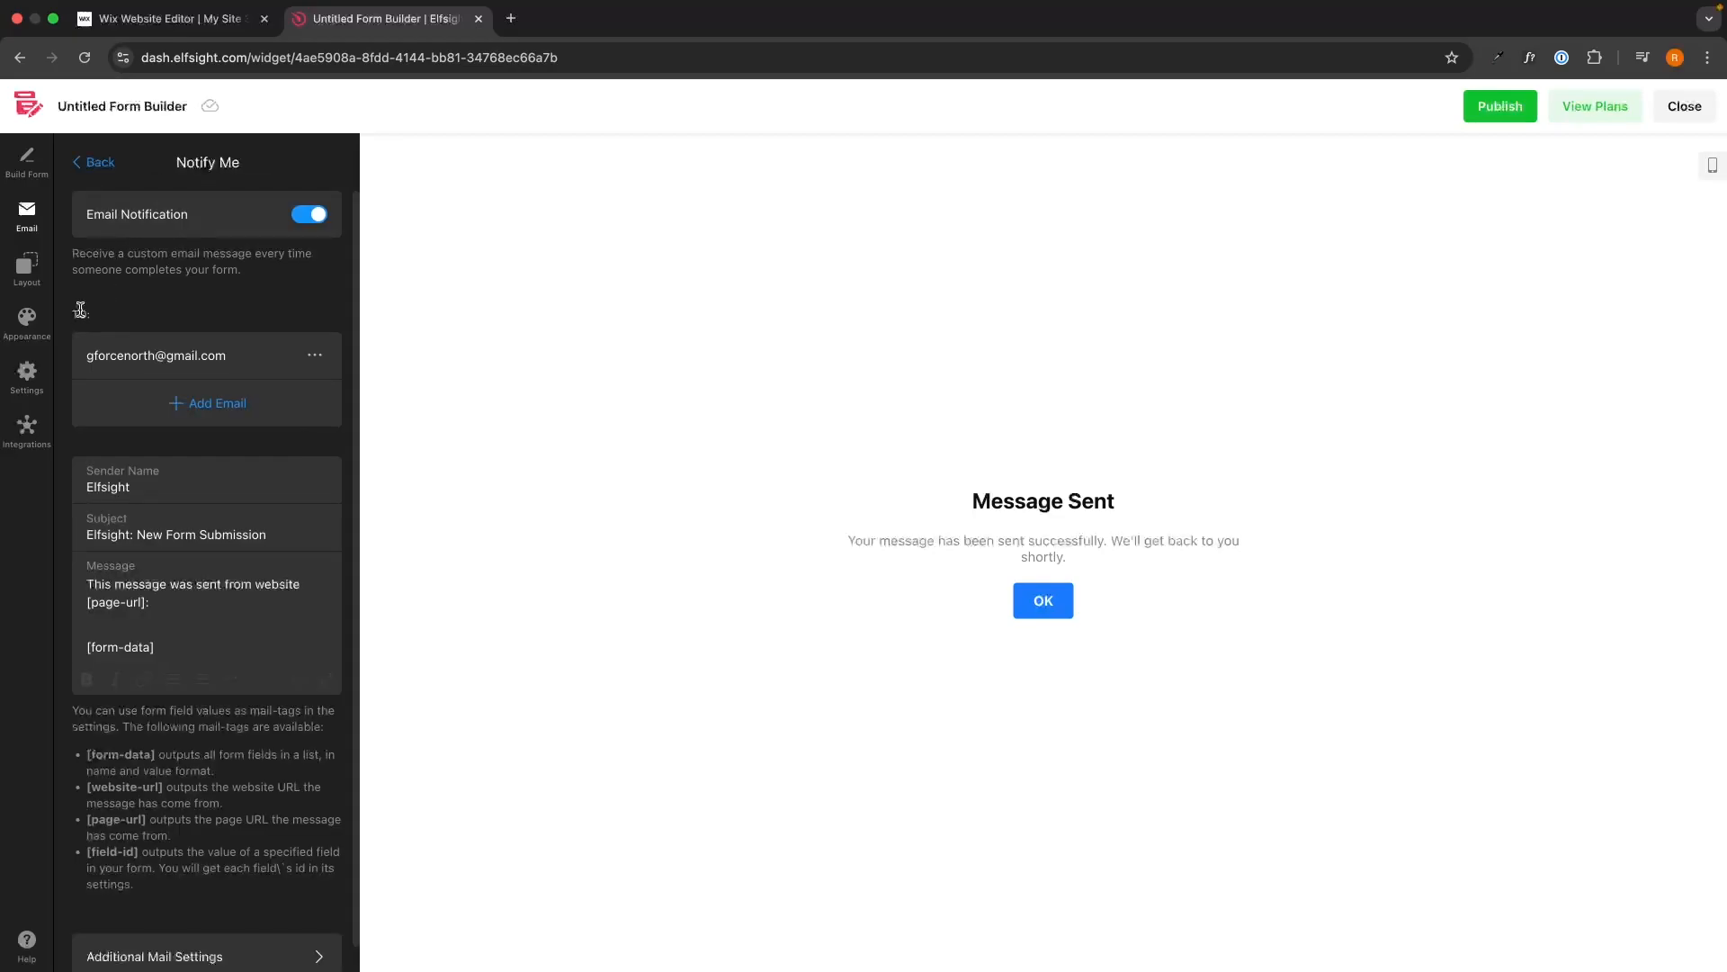
left_click(315, 354)
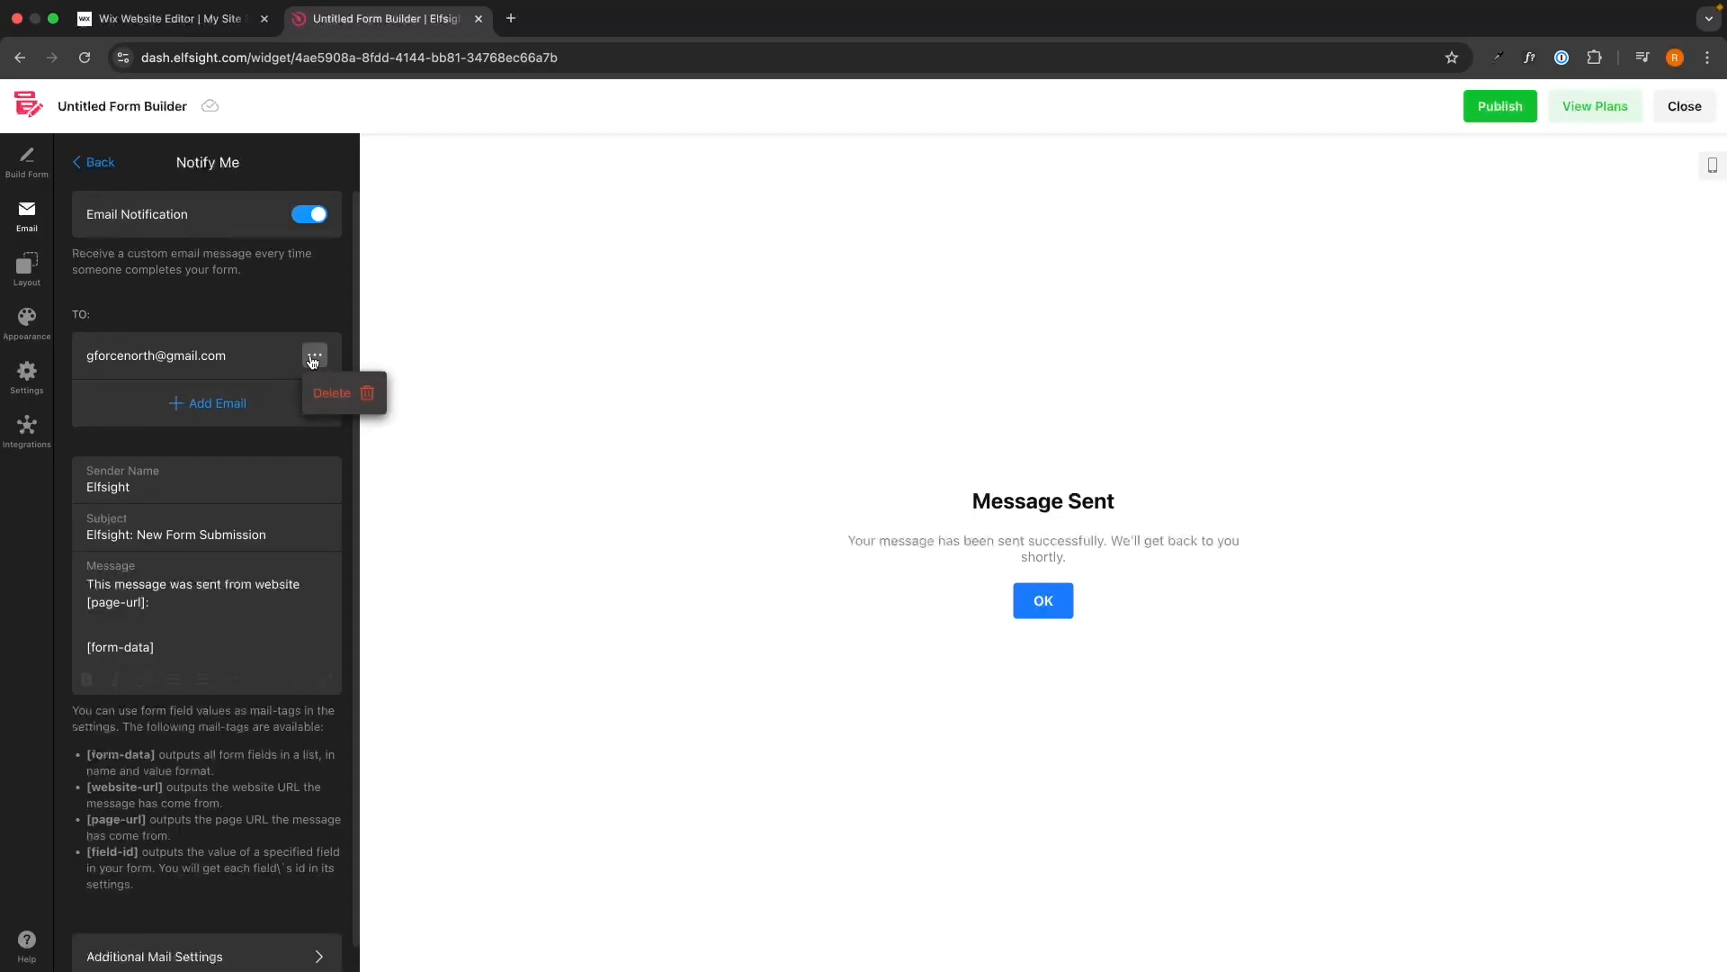
left_click(220, 400)
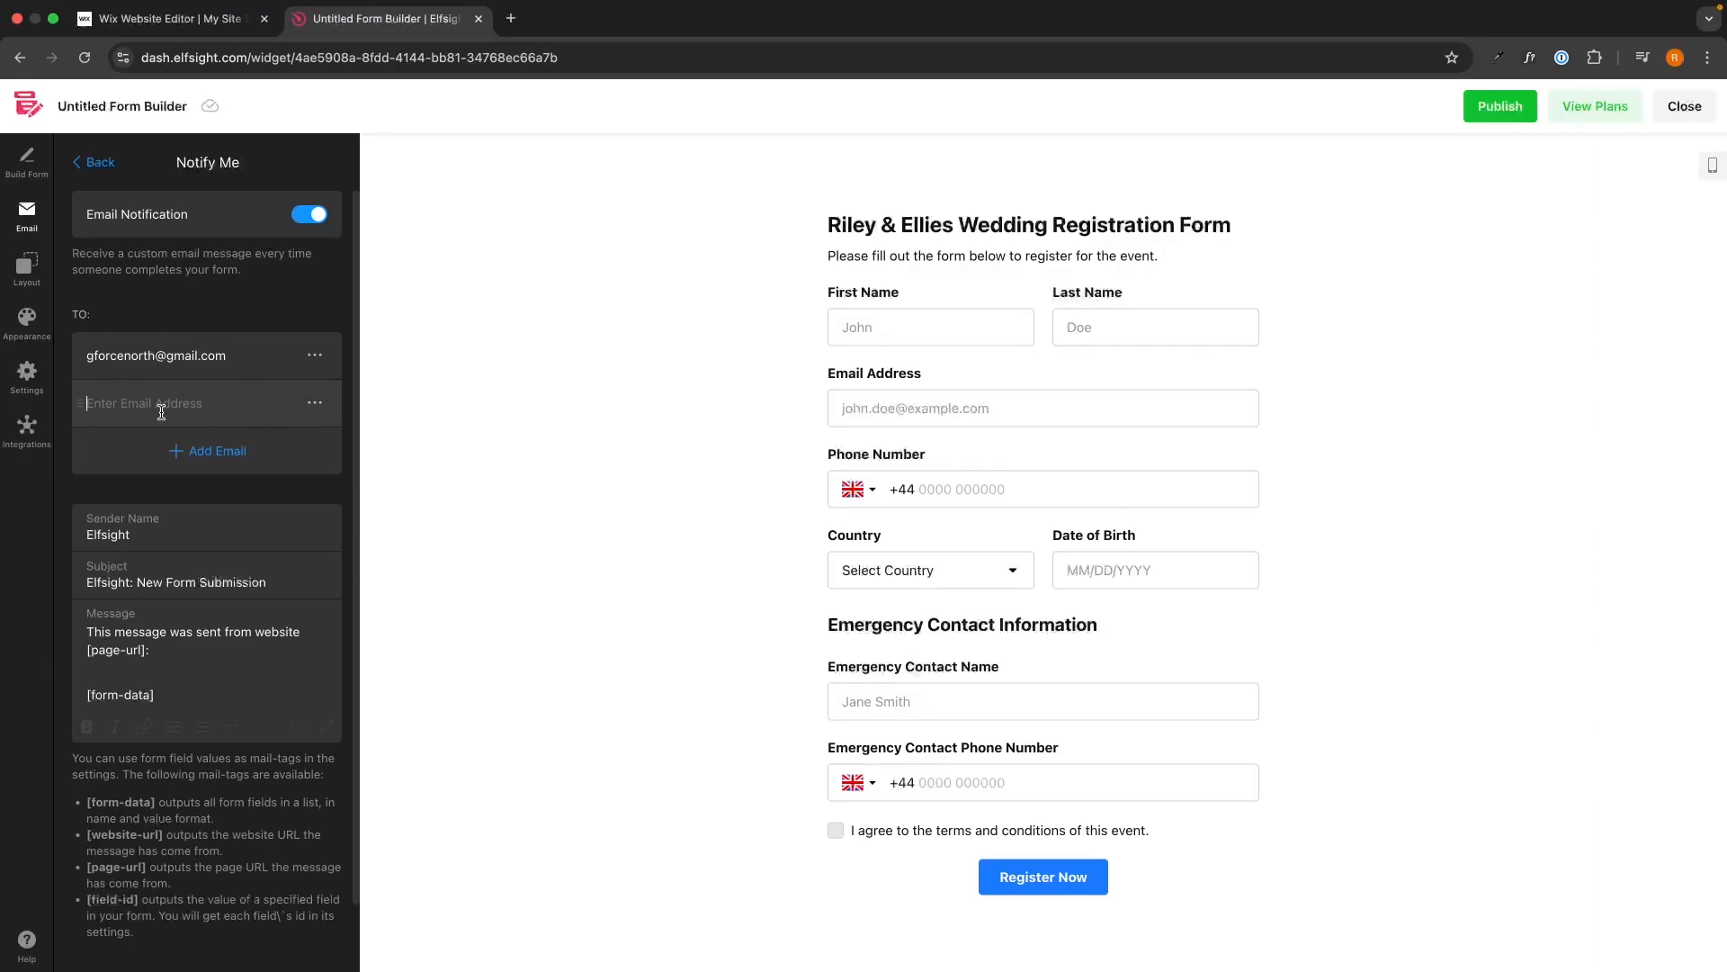
left_click(315, 402)
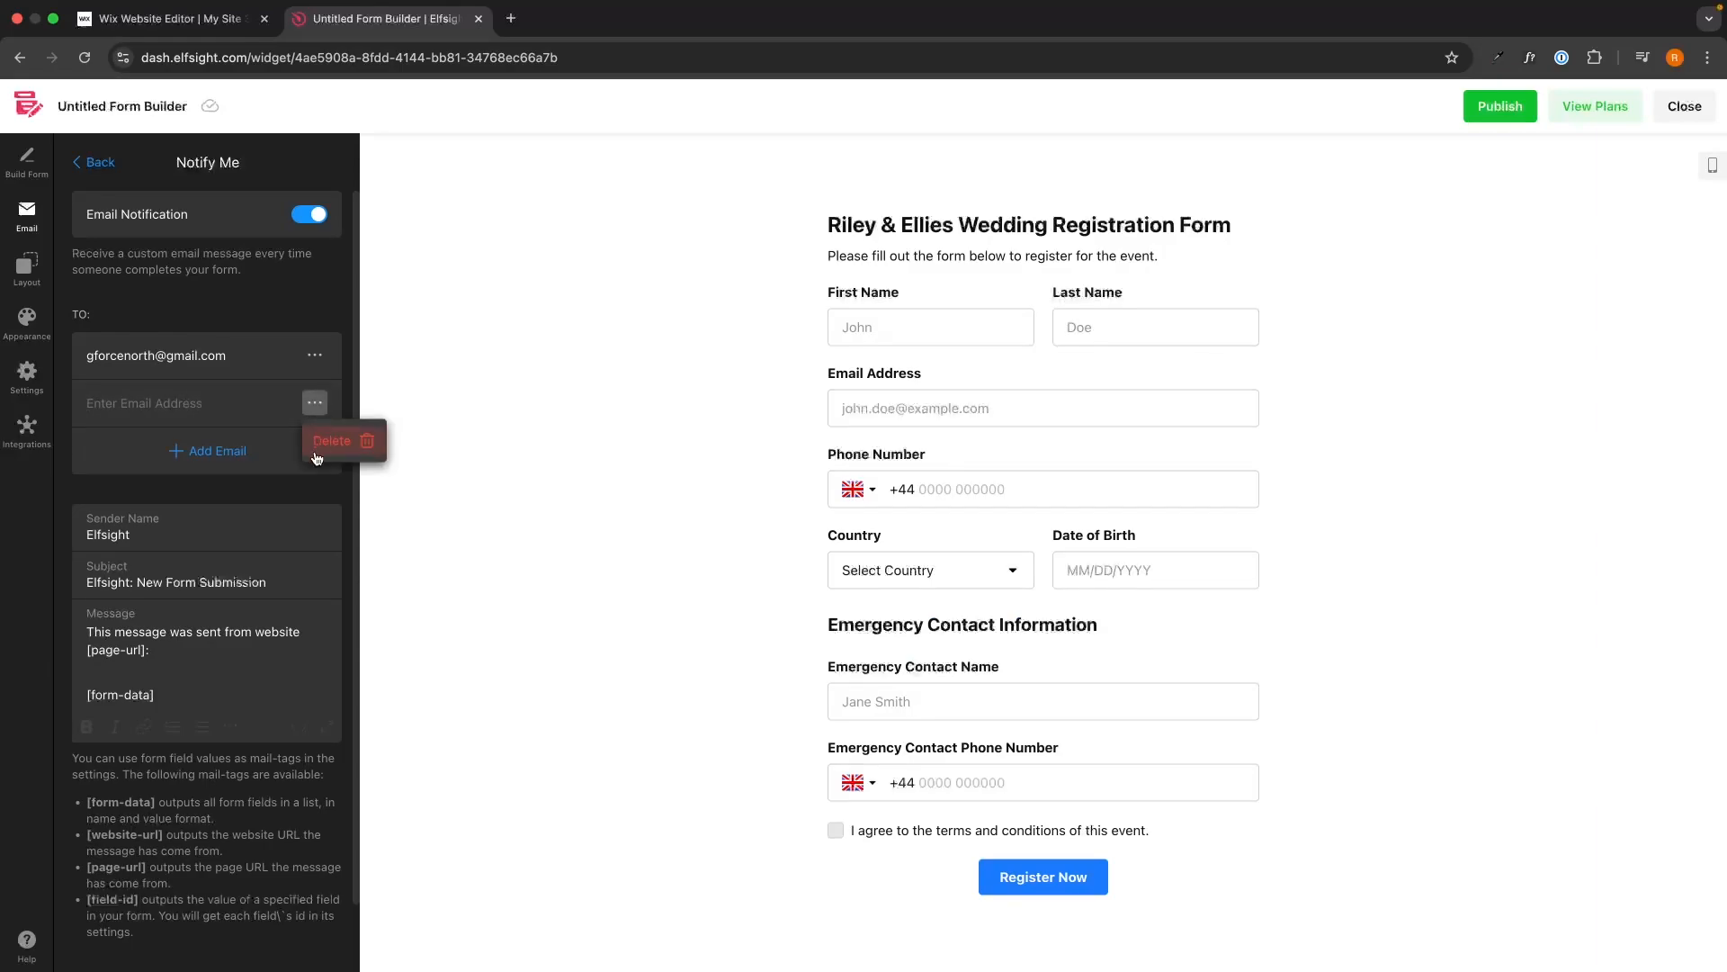
left_click(312, 454)
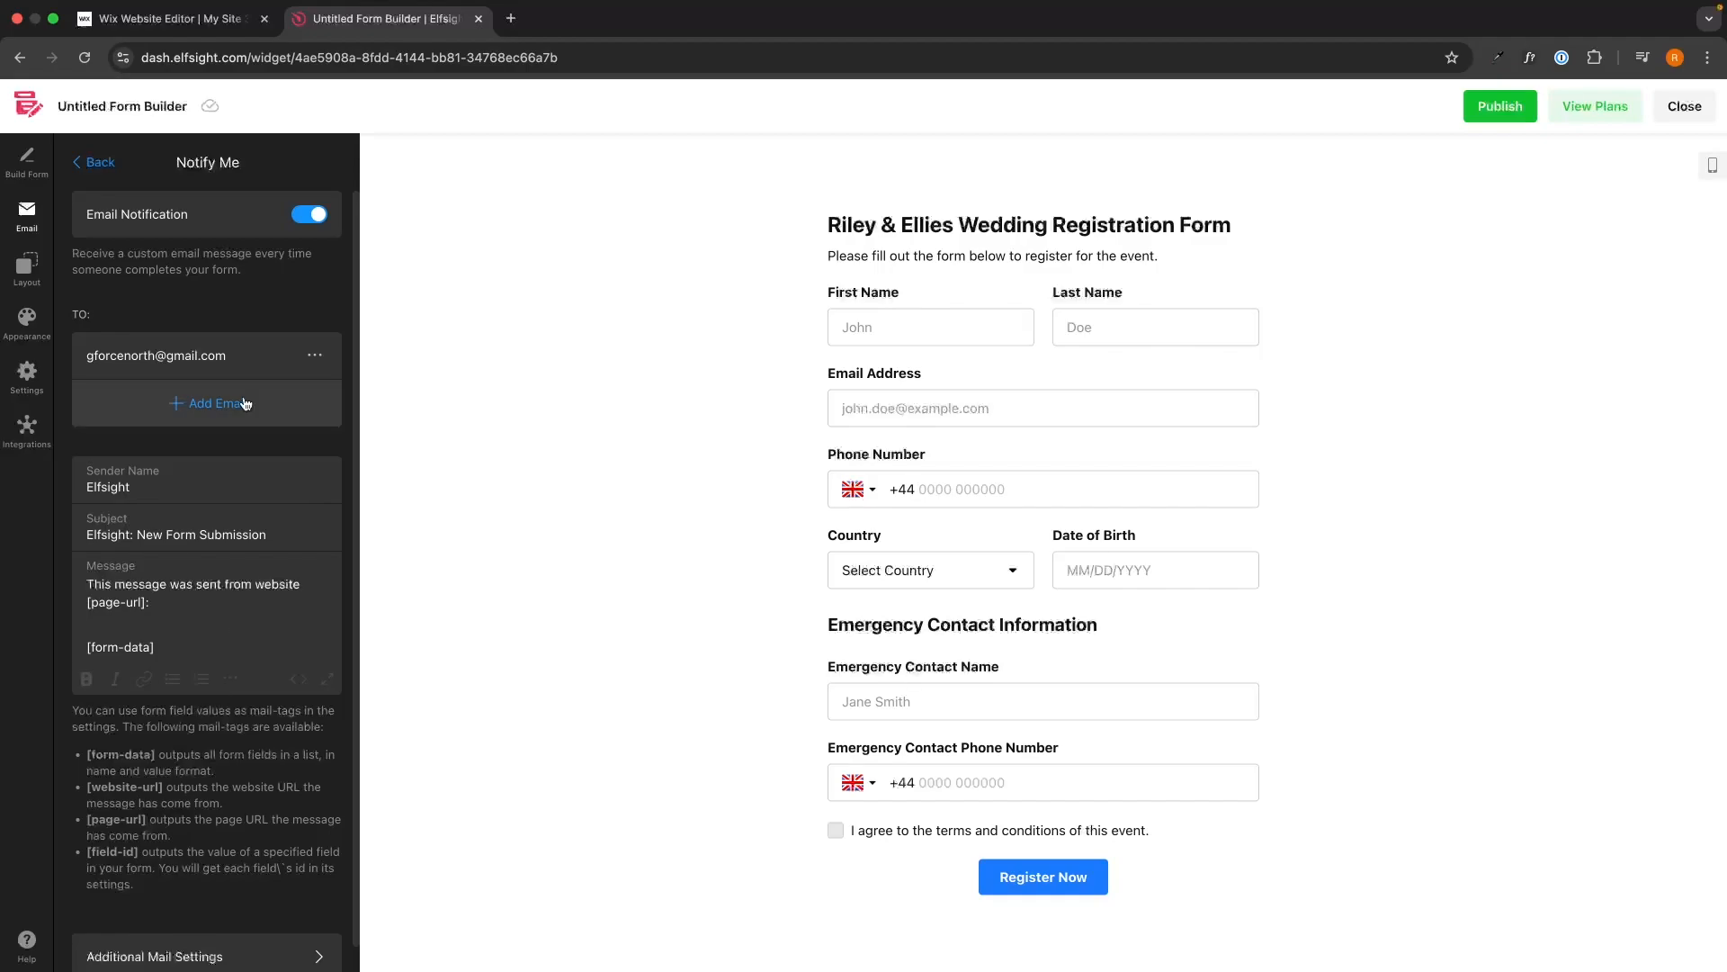
left_click(93, 162)
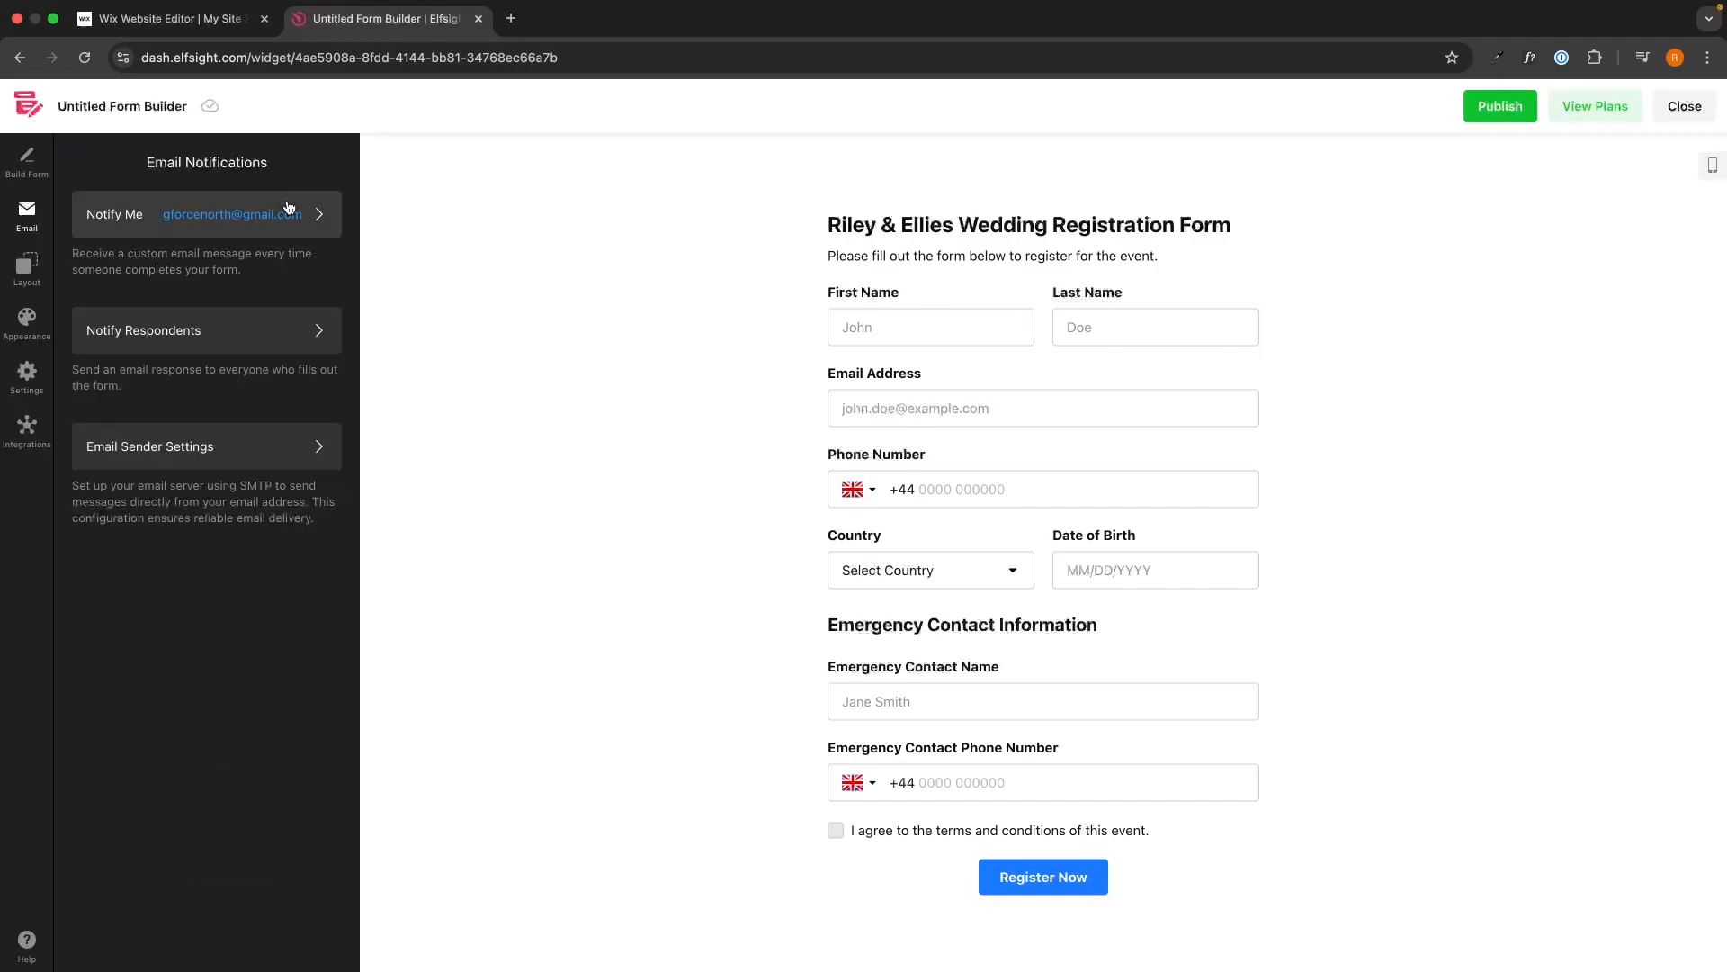
left_click(25, 269)
Try the Floating Pane preview, then set Embed Type to Inline, keeping the Vertical layout.
left_click(270, 306)
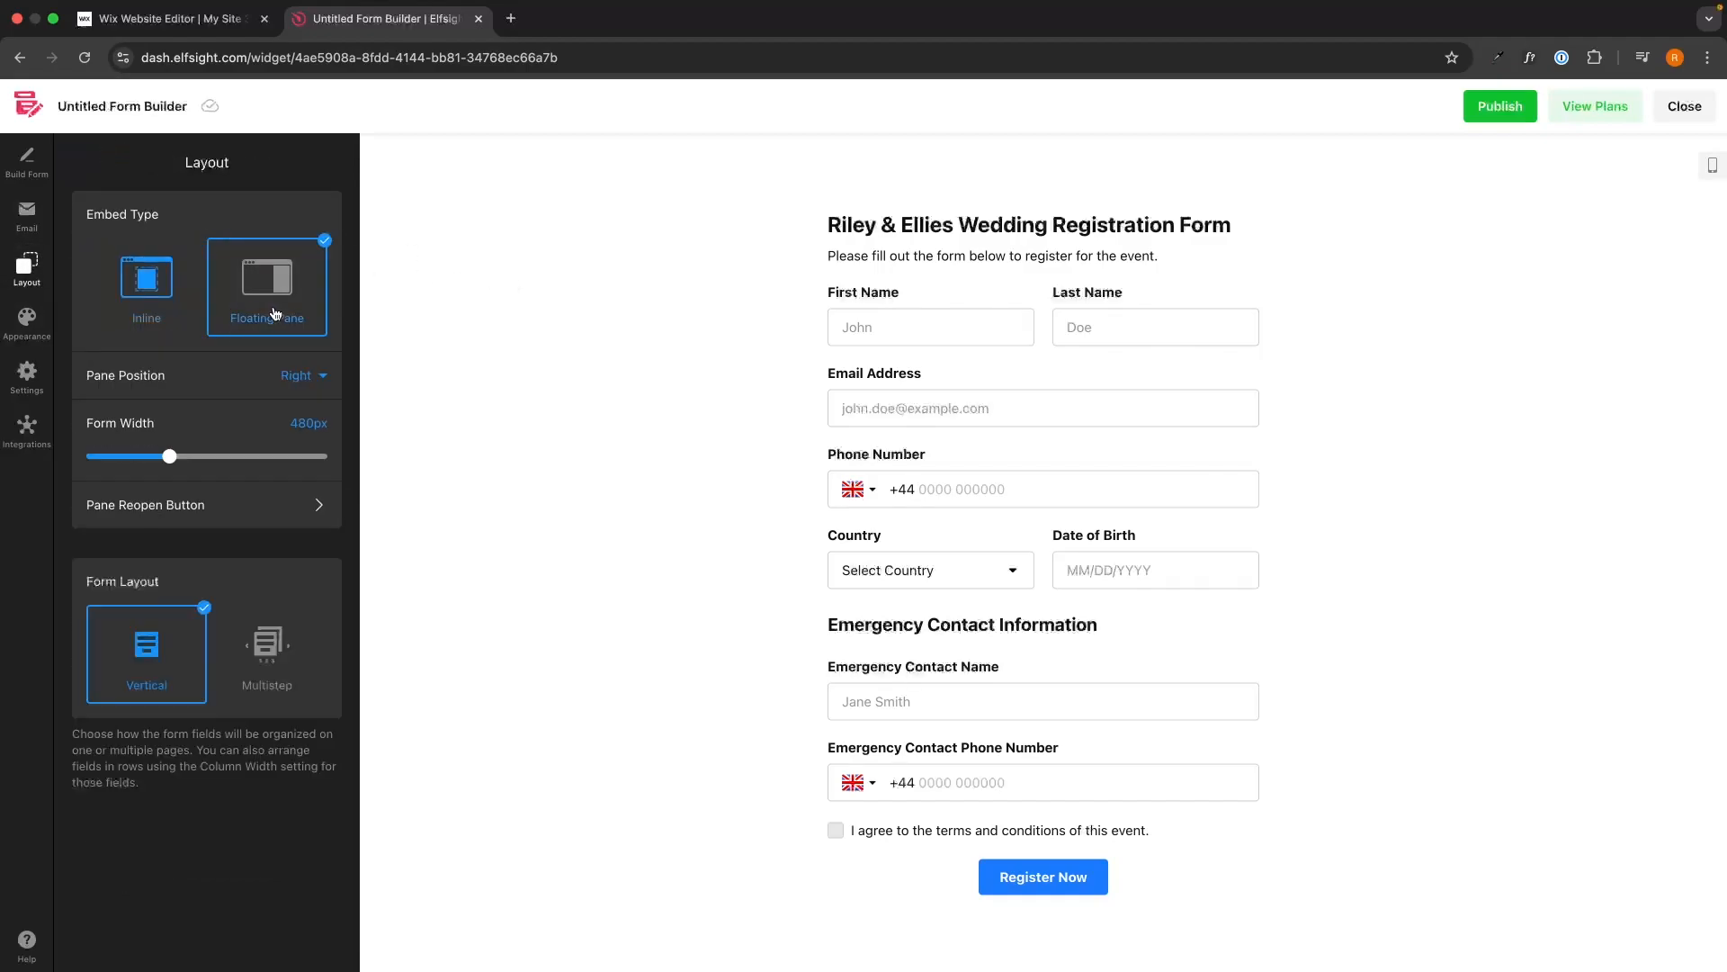
left_click(1701, 156)
left_click(1620, 934)
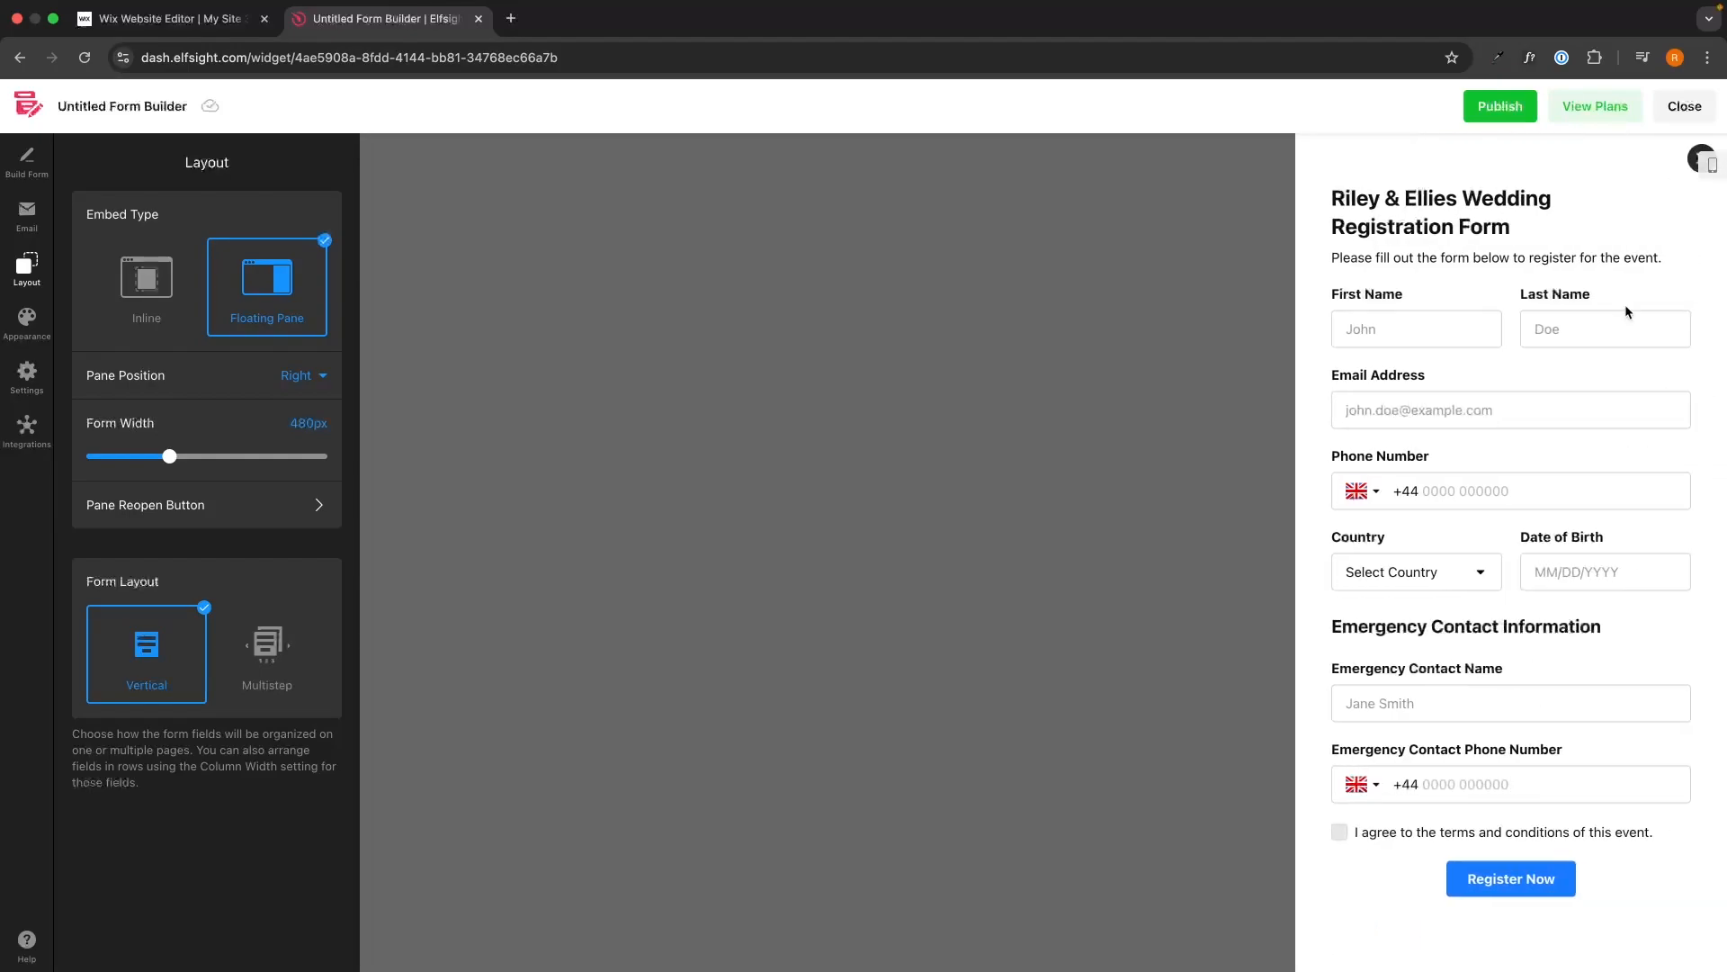
left_click(1687, 169)
left_click(174, 297)
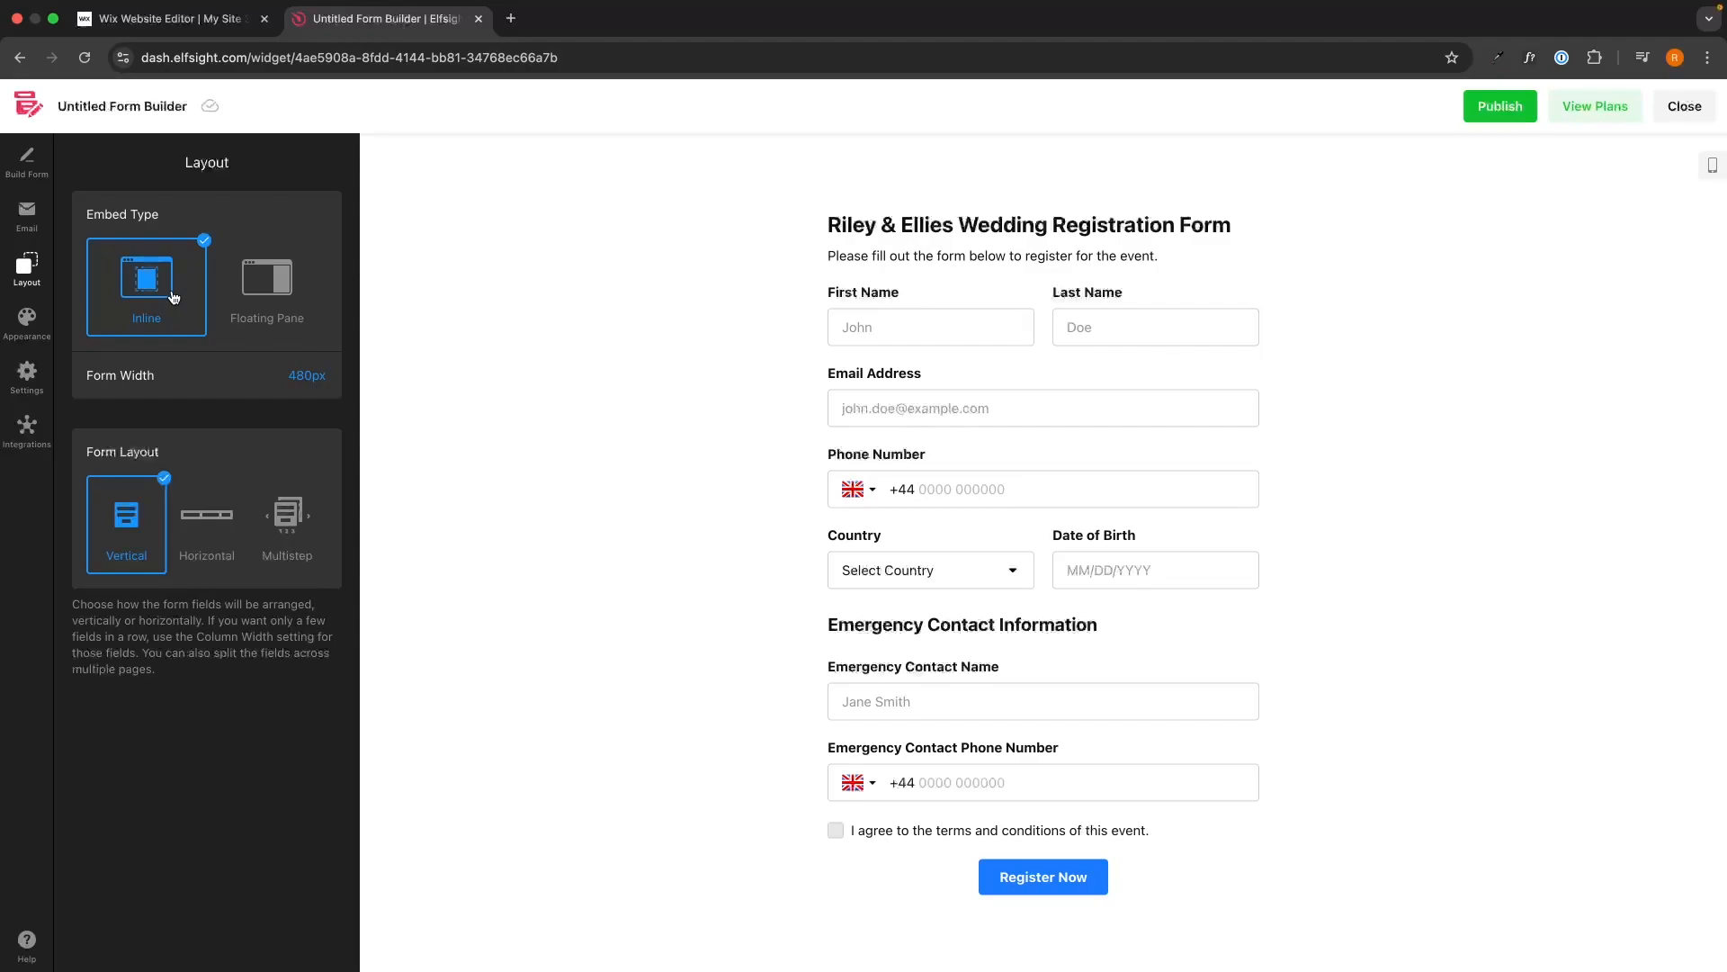
left_click(212, 517)
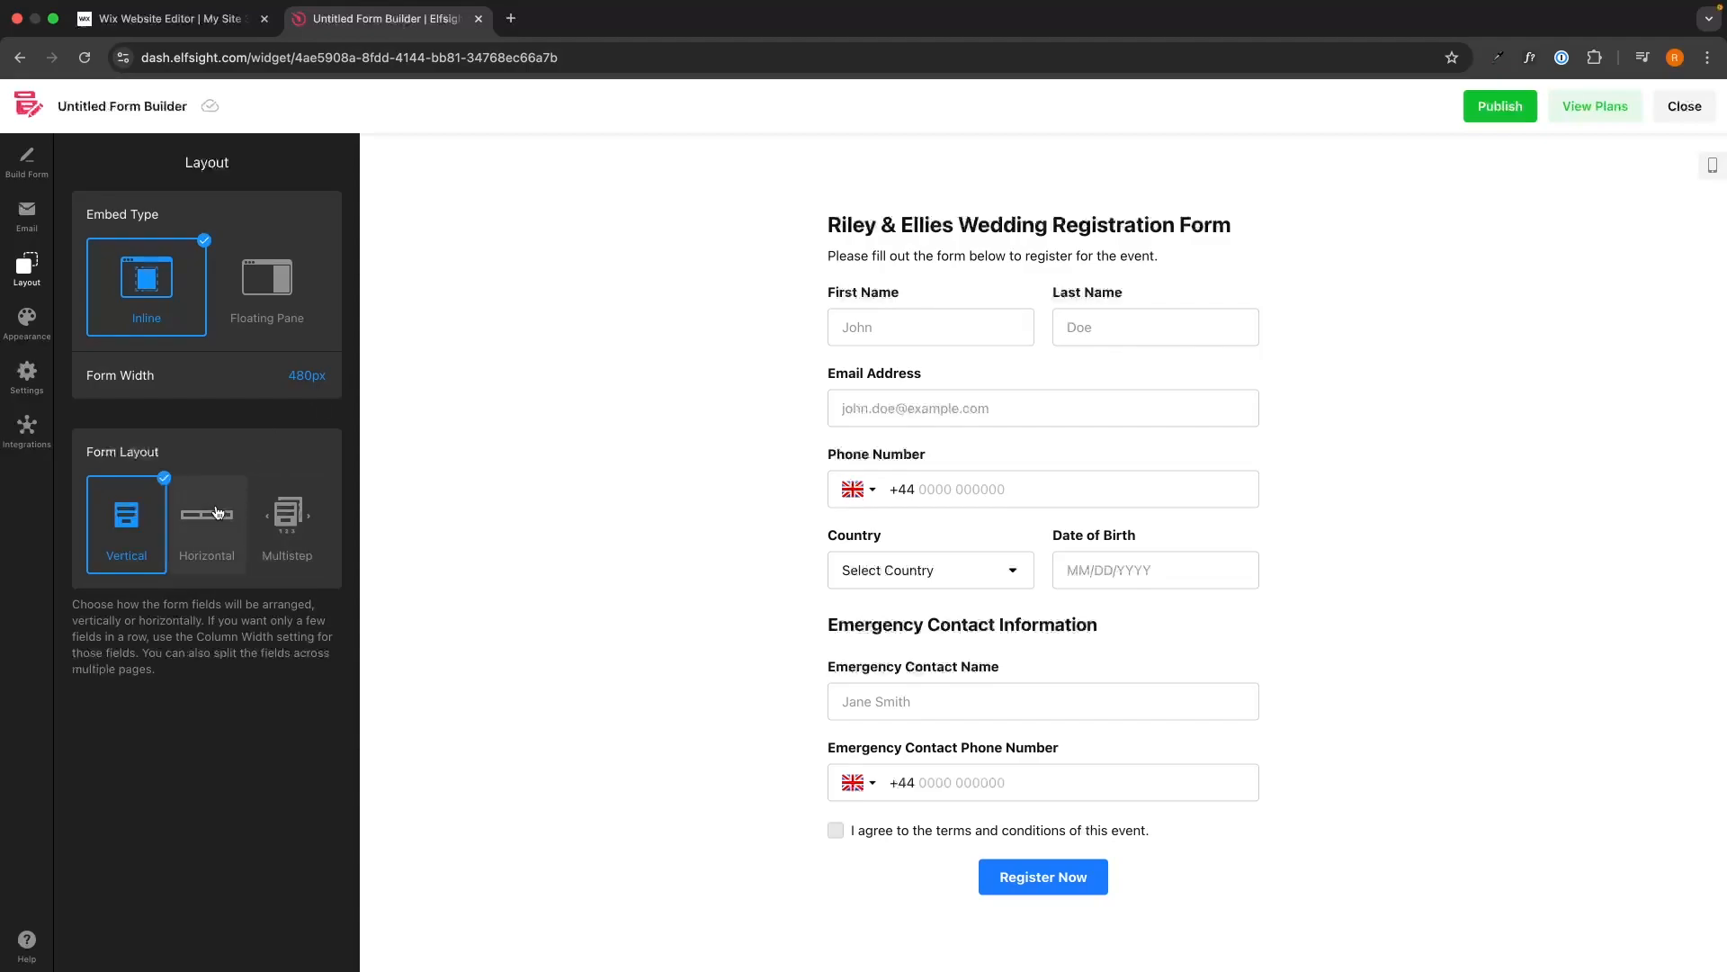
left_click(118, 526)
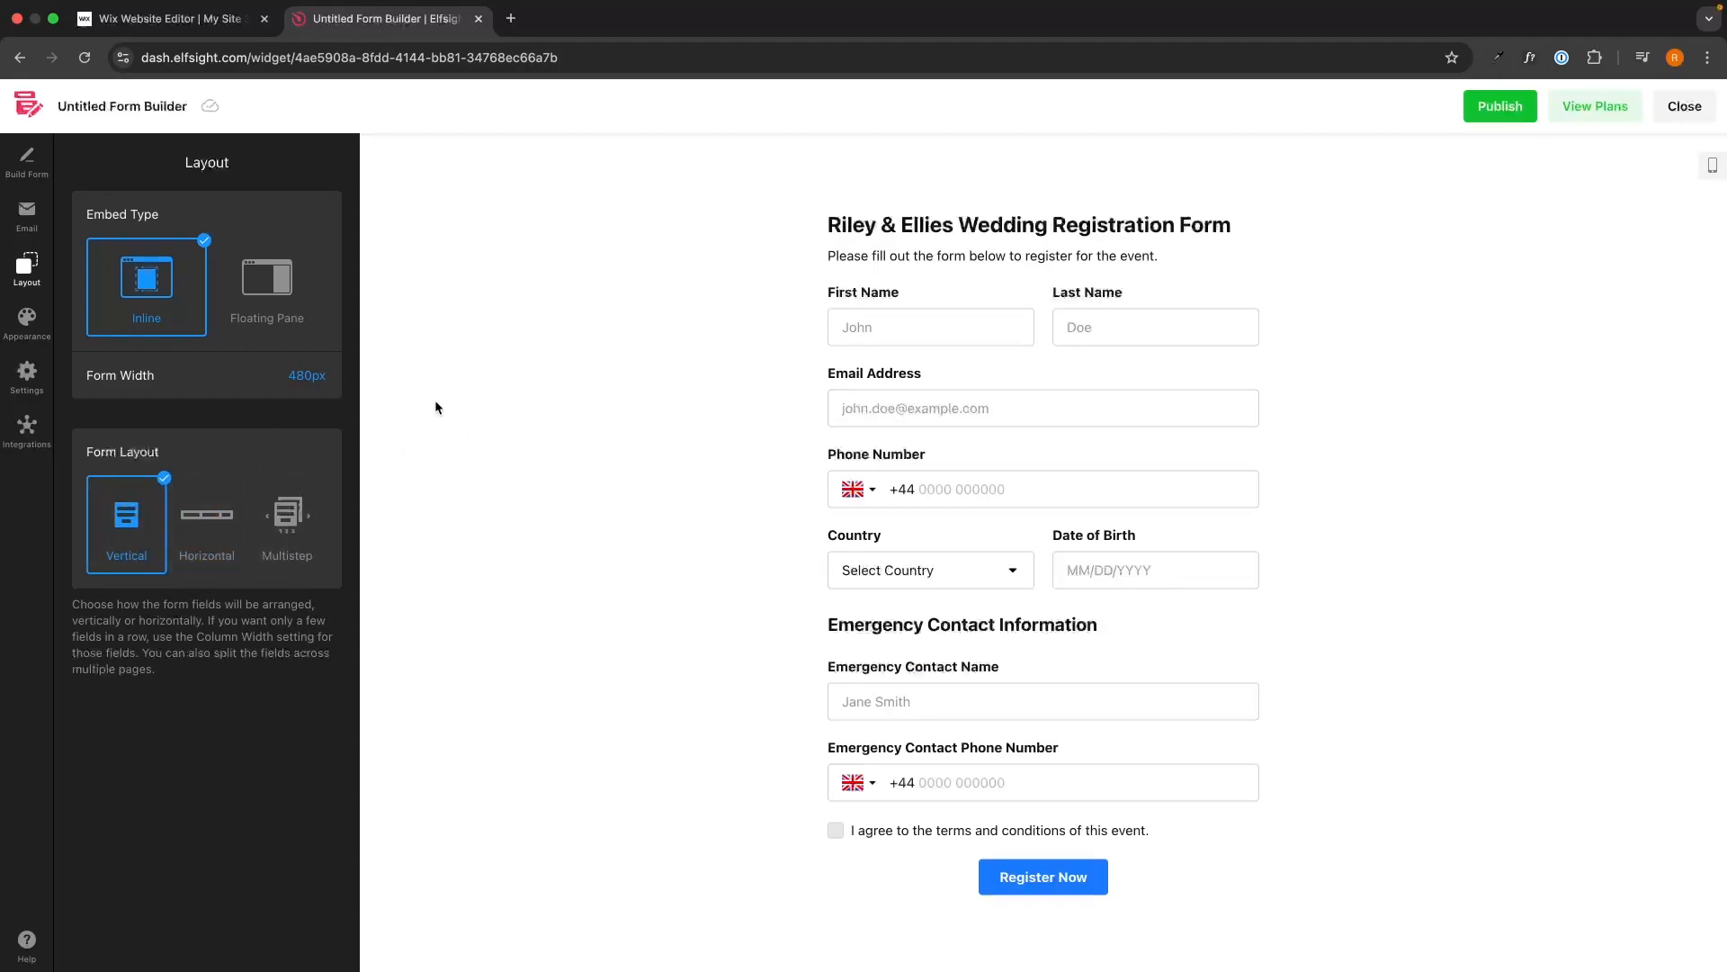
In Appearance settings, try the Dark colour scheme, then keep the form on Light.
left_click(27, 321)
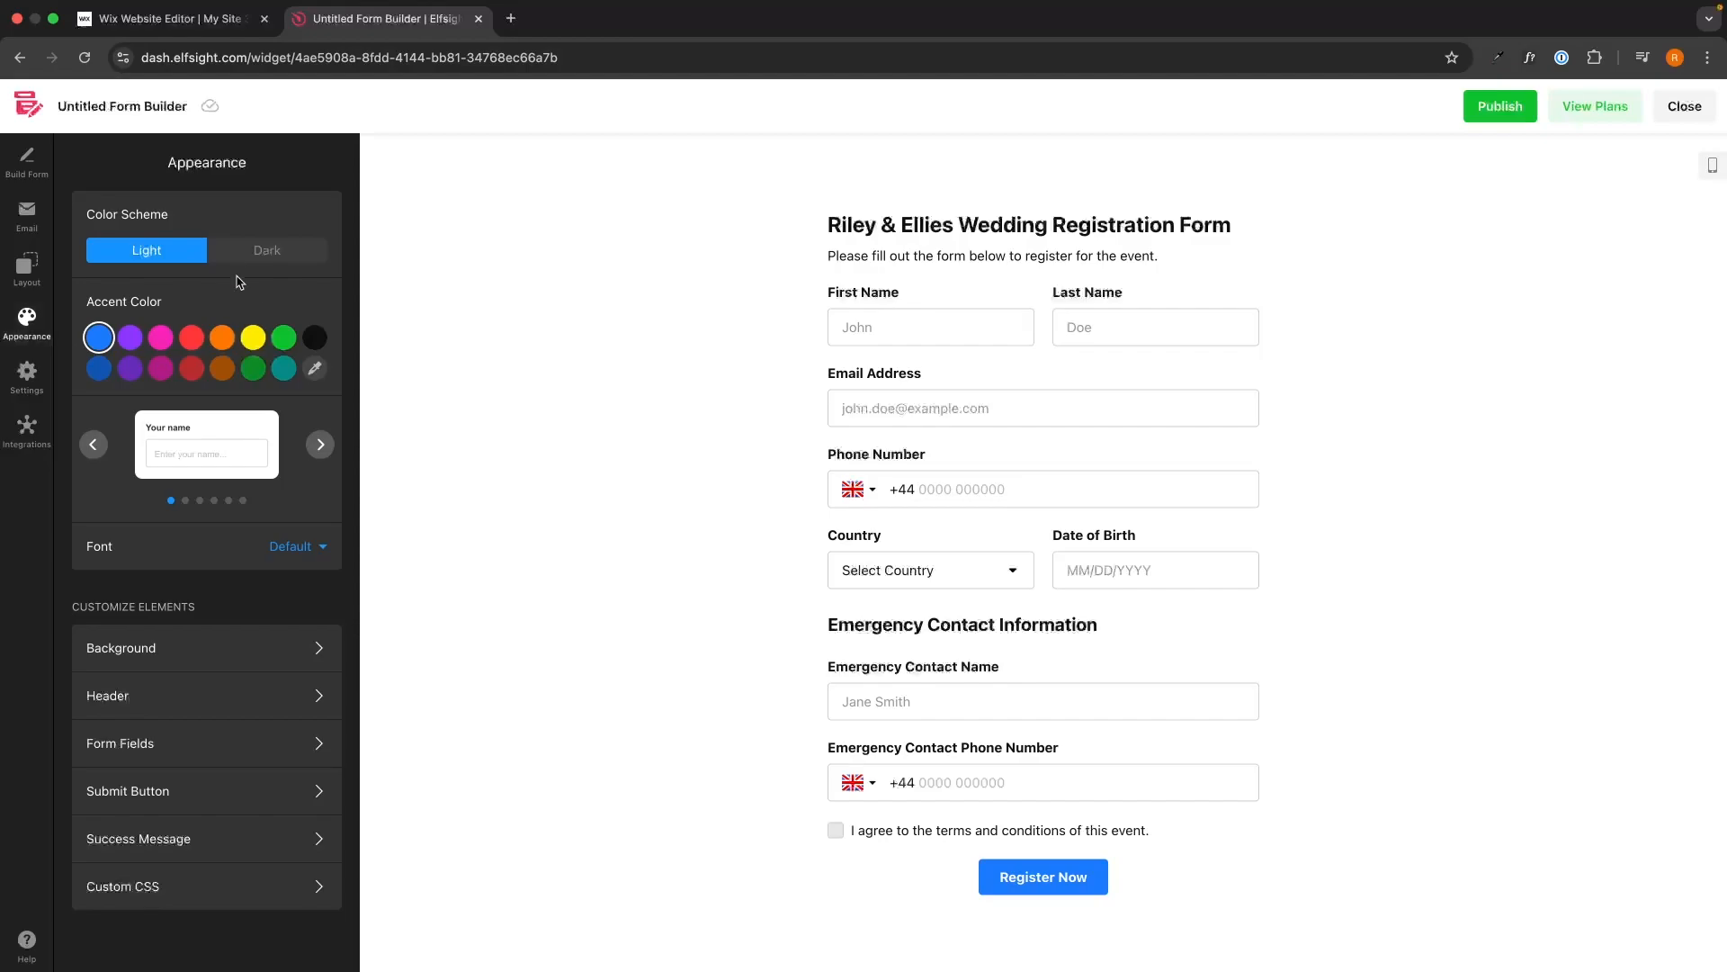
left_click(216, 254)
left_click(175, 254)
left_click(217, 254)
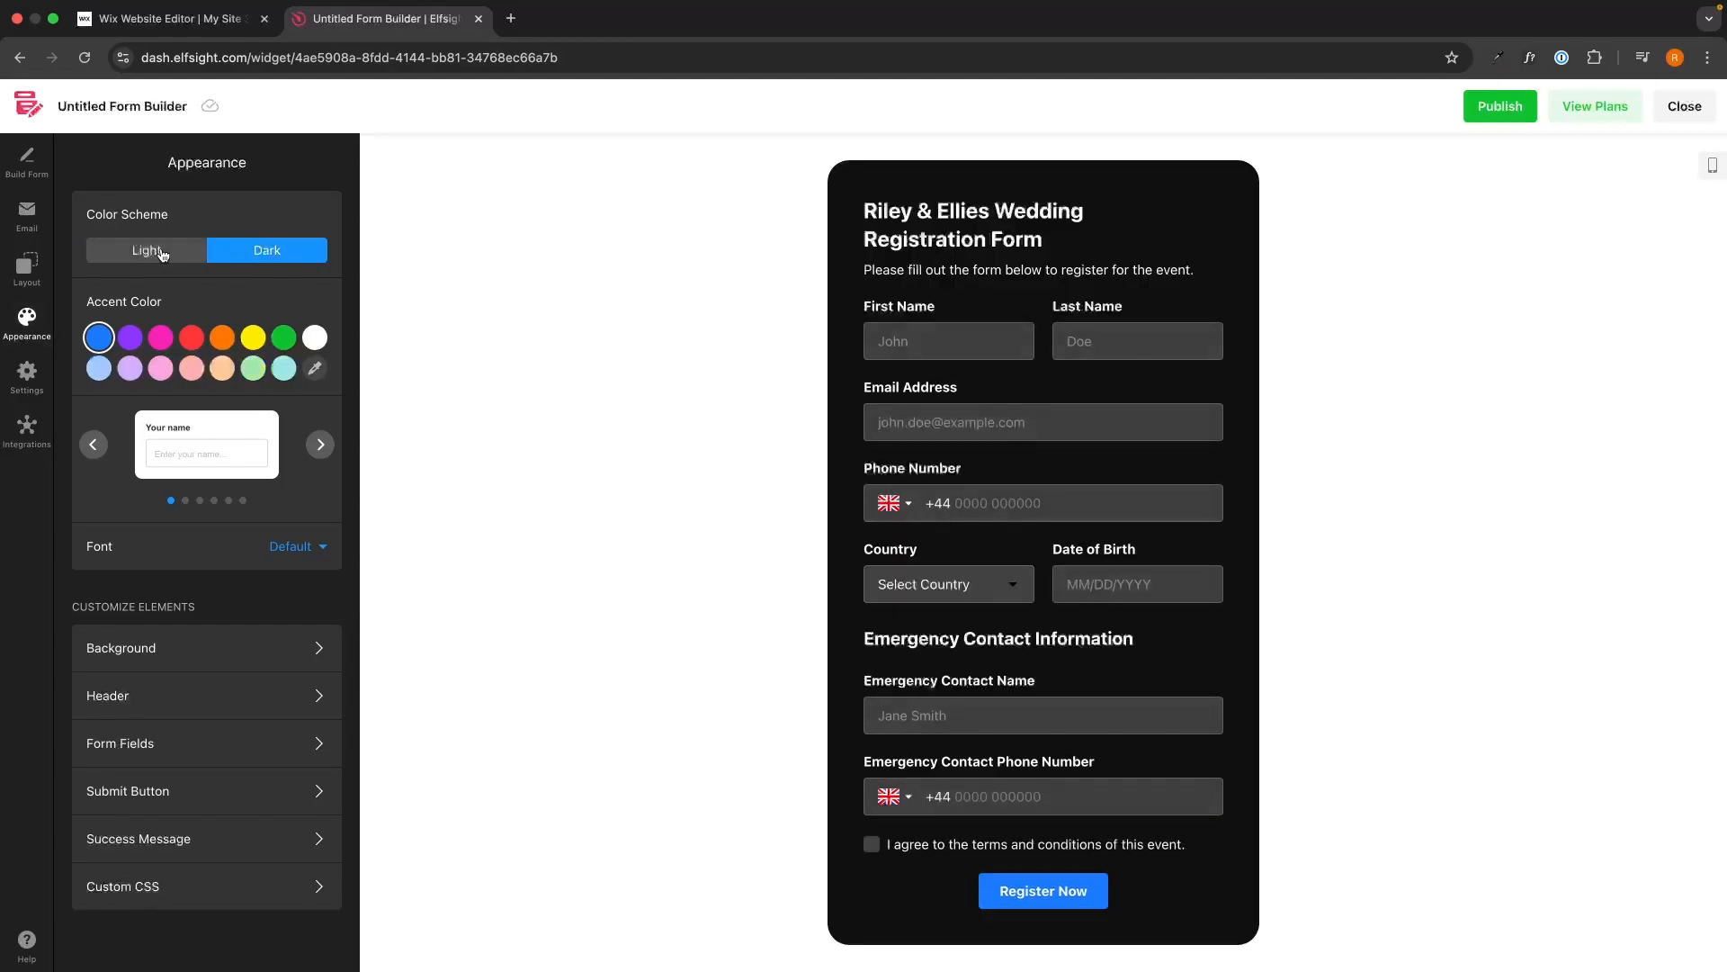
left_click(163, 255)
Try red, yellow, purple and green accent colours, then set the accent back to blue.
left_click(190, 337)
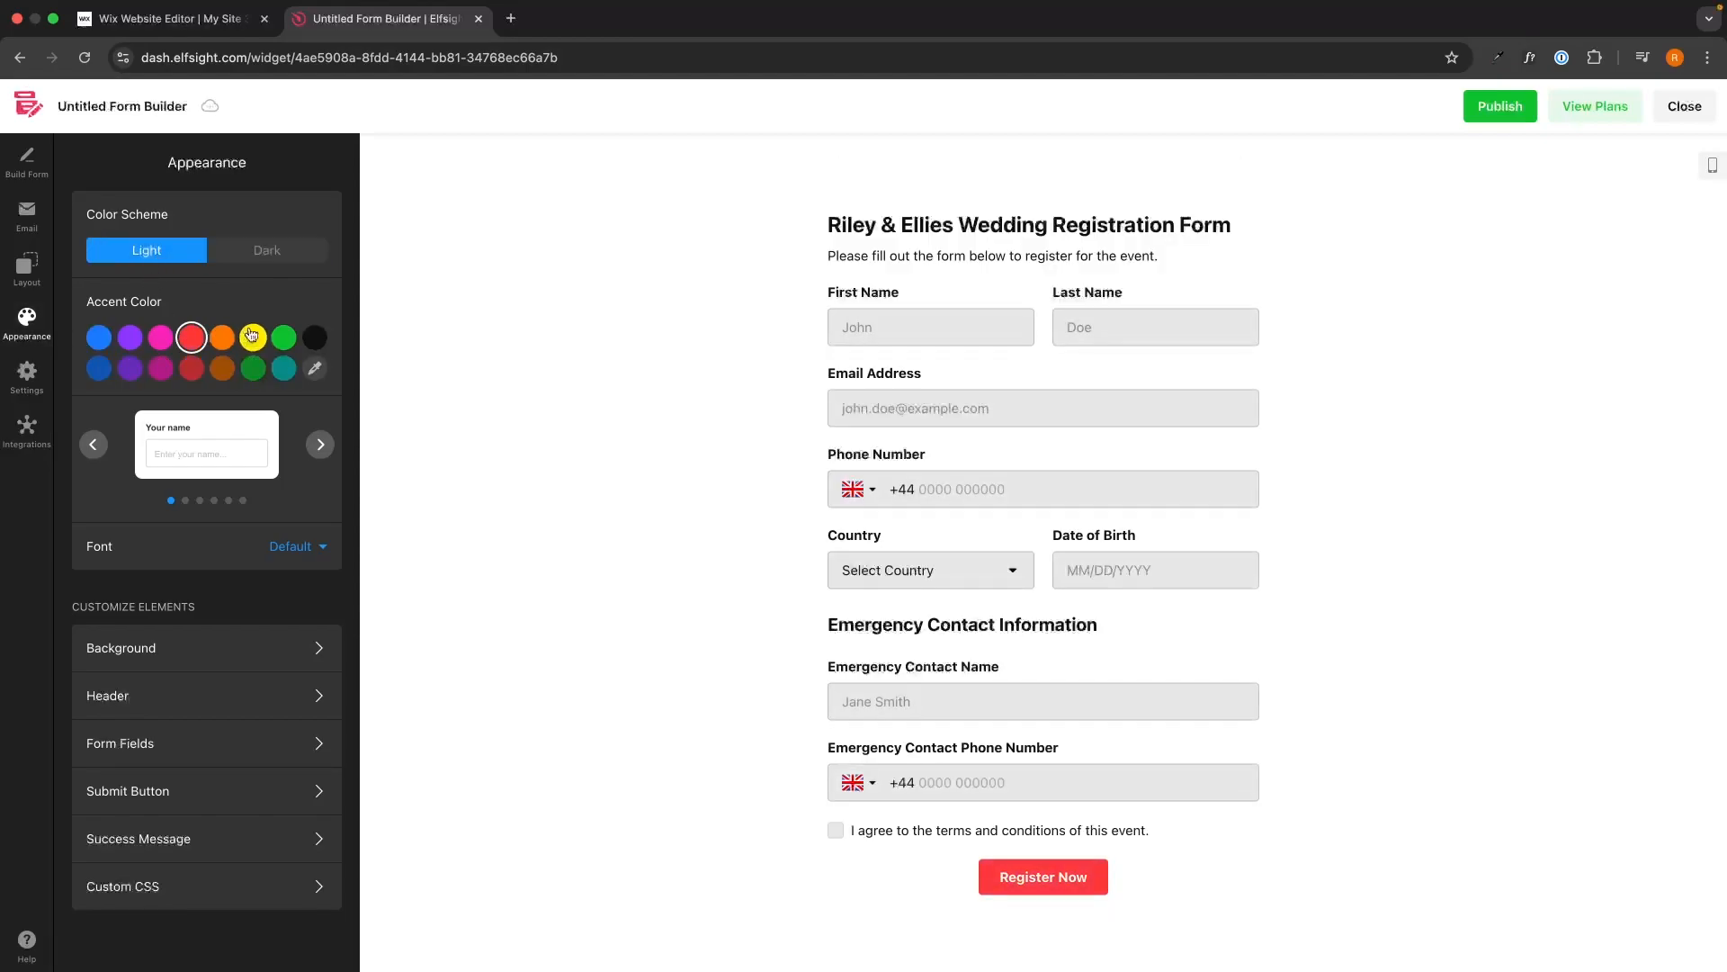
left_click(253, 338)
left_click(129, 337)
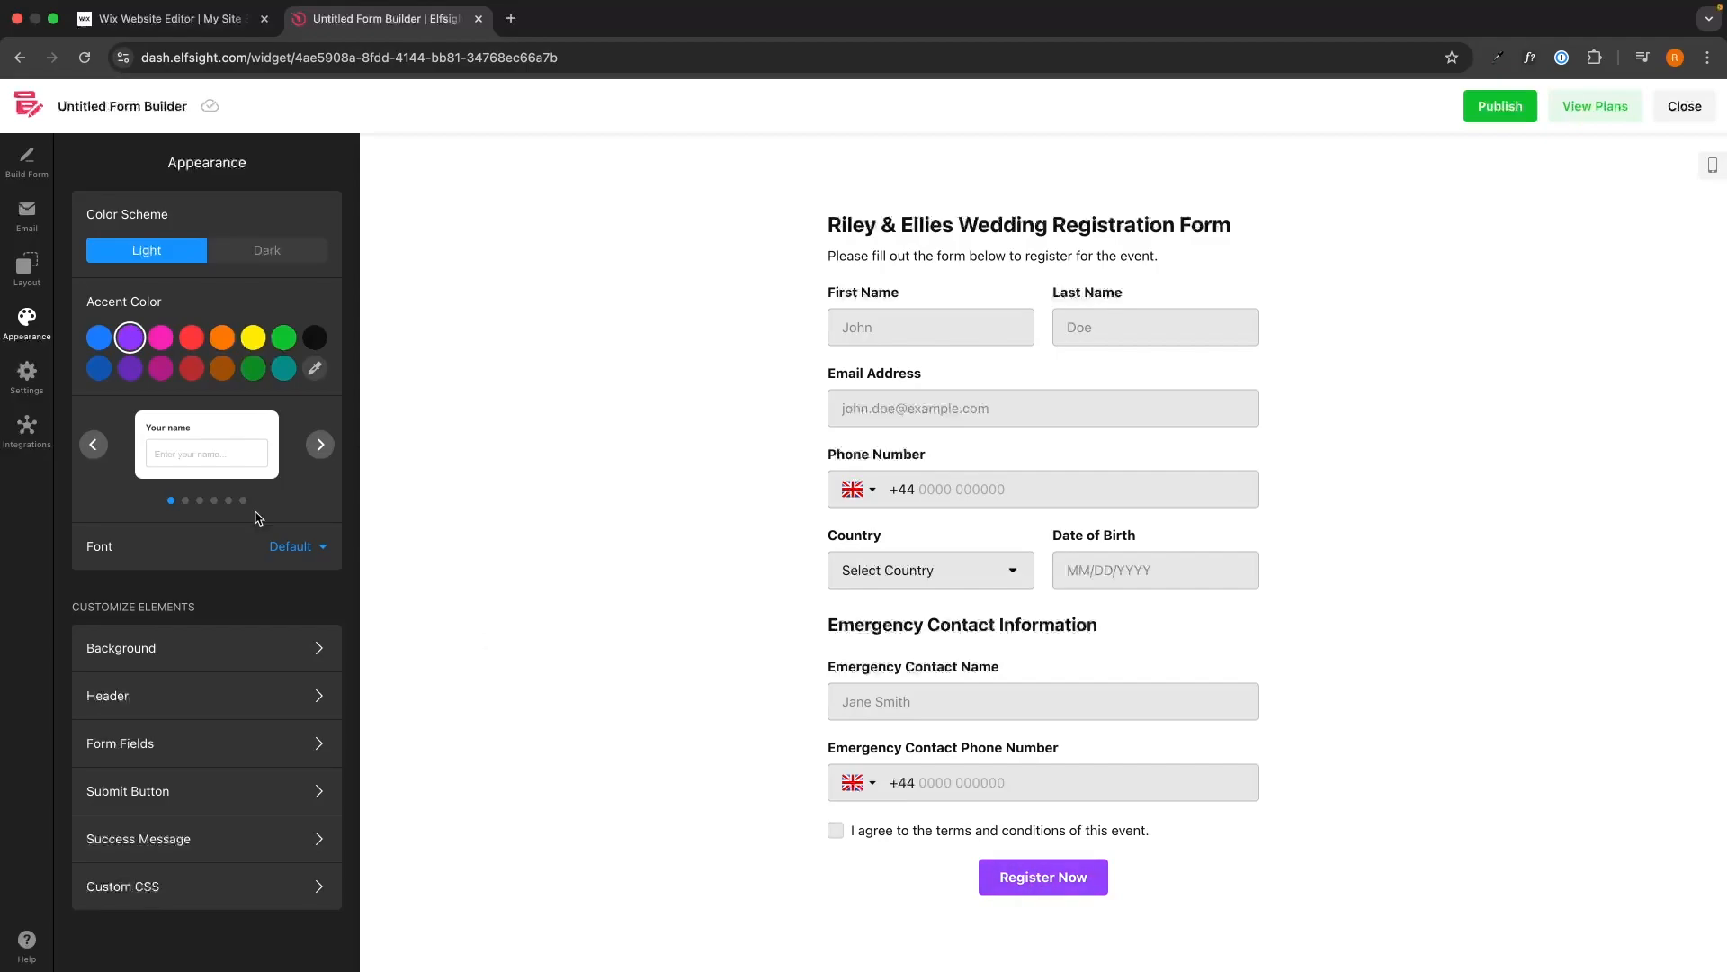
left_click(284, 337)
left_click(99, 337)
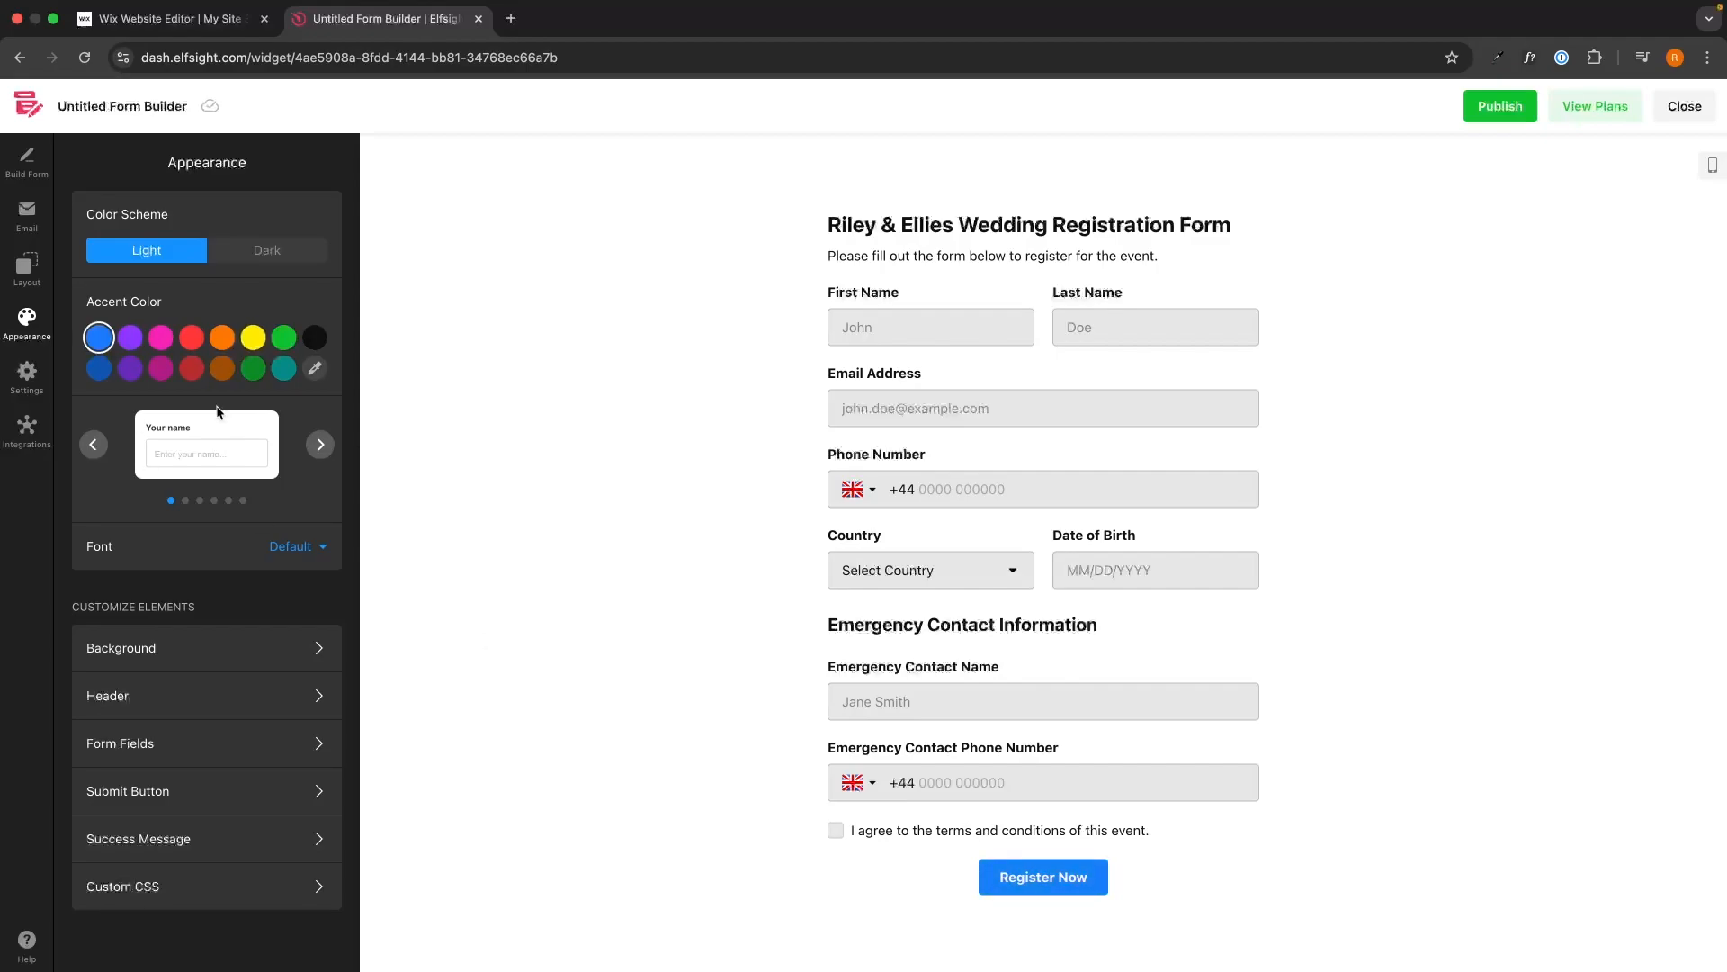
Cycle through all six input field styles and return to the first, bordered style.
left_click(316, 450)
left_click(315, 450)
left_click(315, 449)
left_click(315, 449)
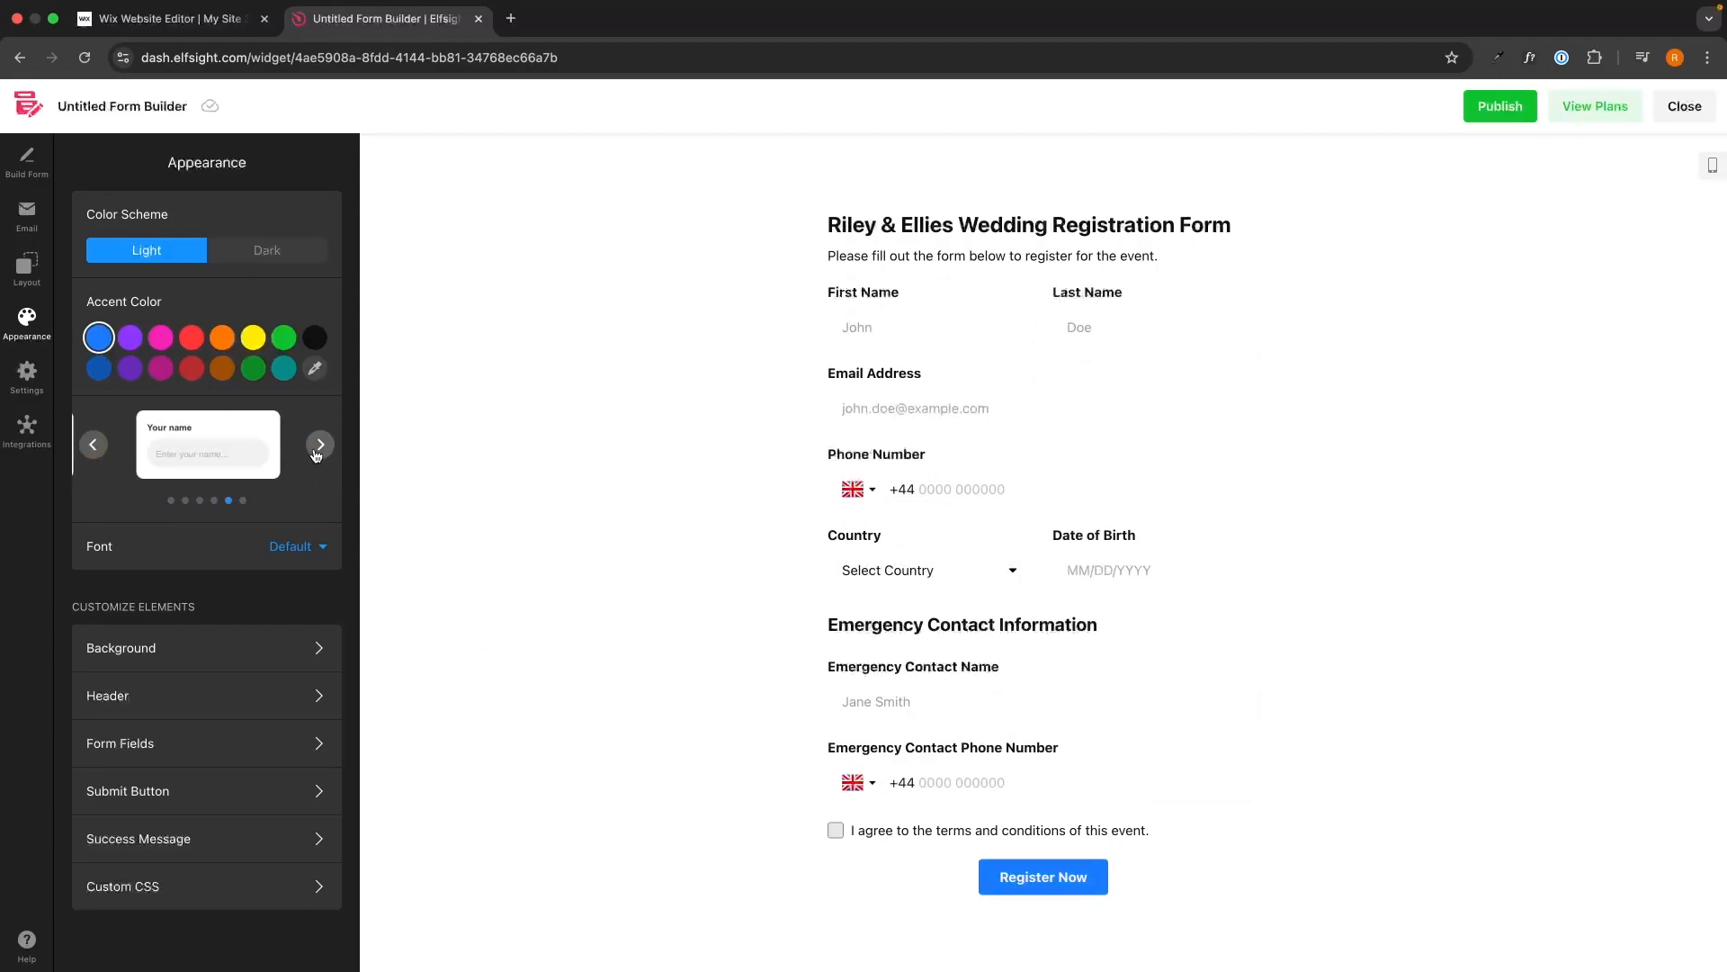
left_click(315, 450)
left_click(315, 450)
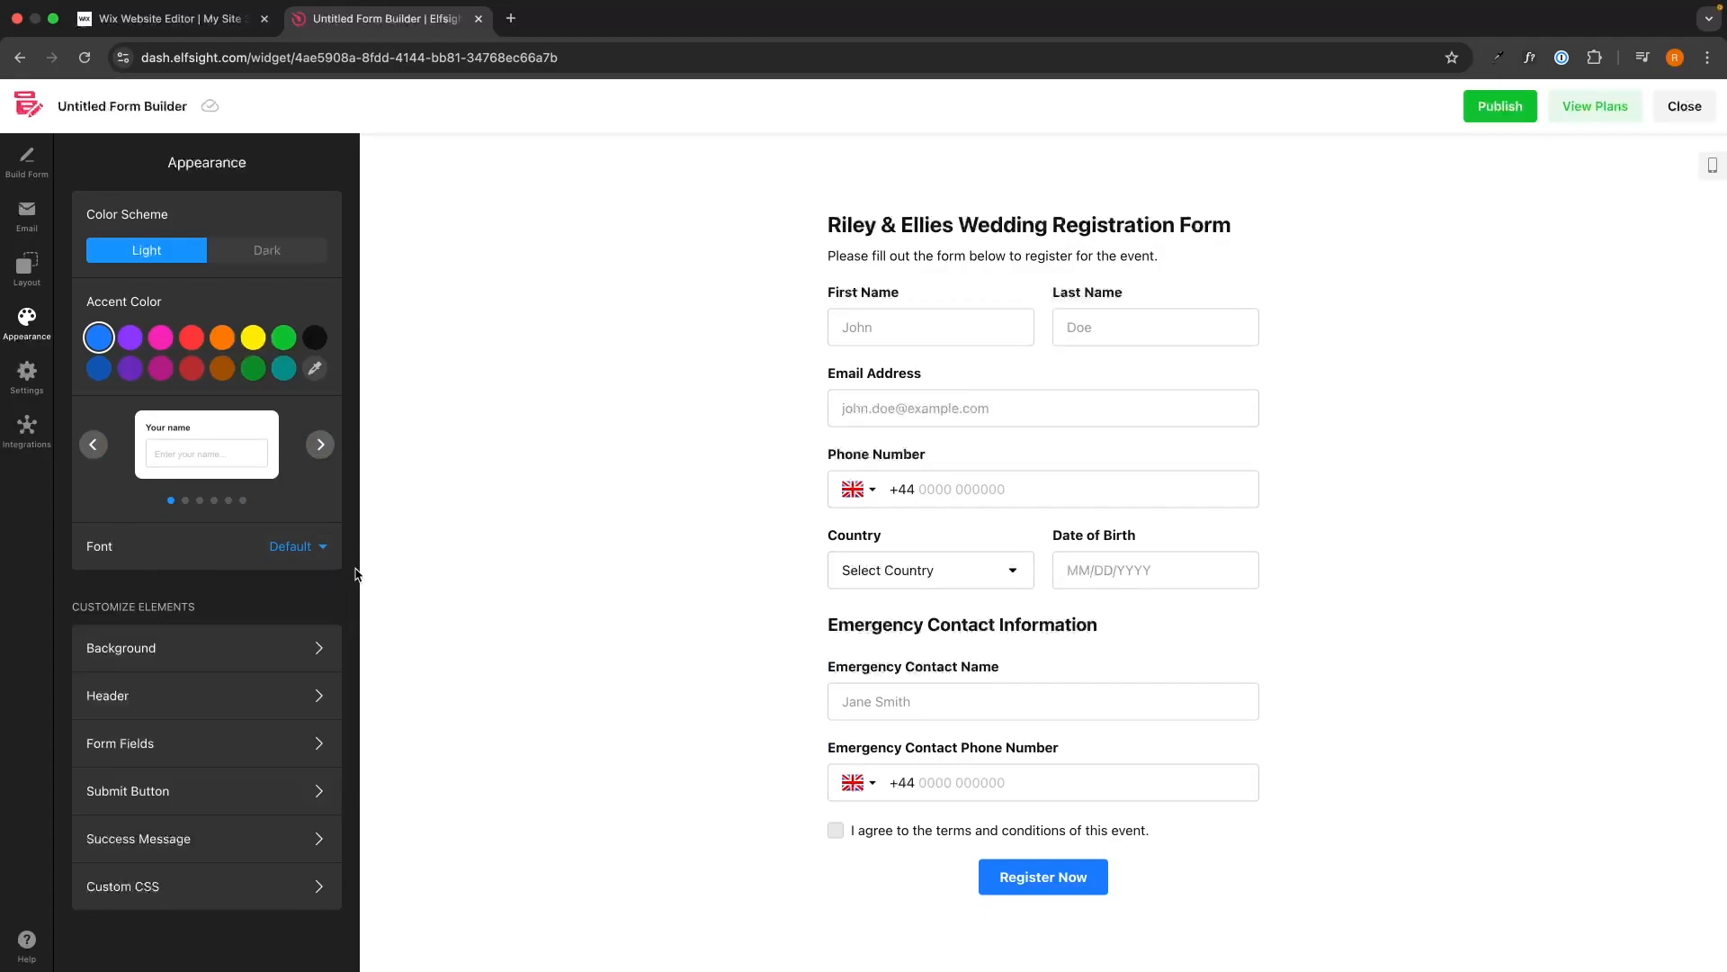
Check the Wix site editor tab twice and return to the form builder.
left_click(219, 37)
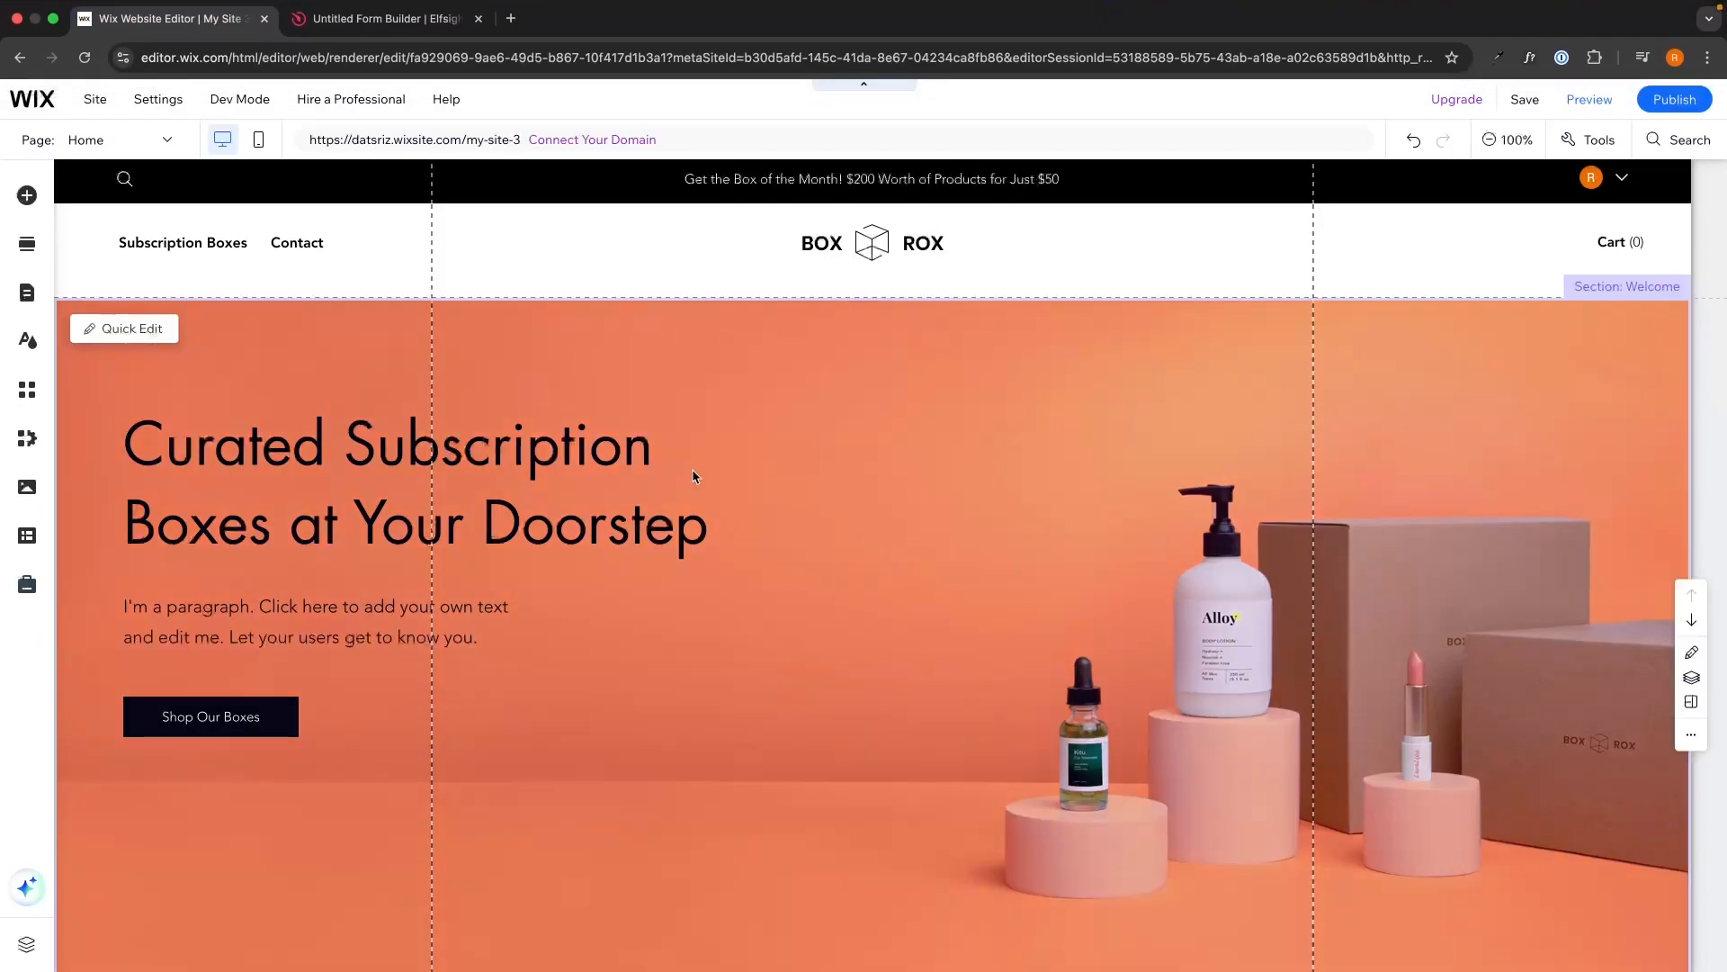
left_click(434, 25)
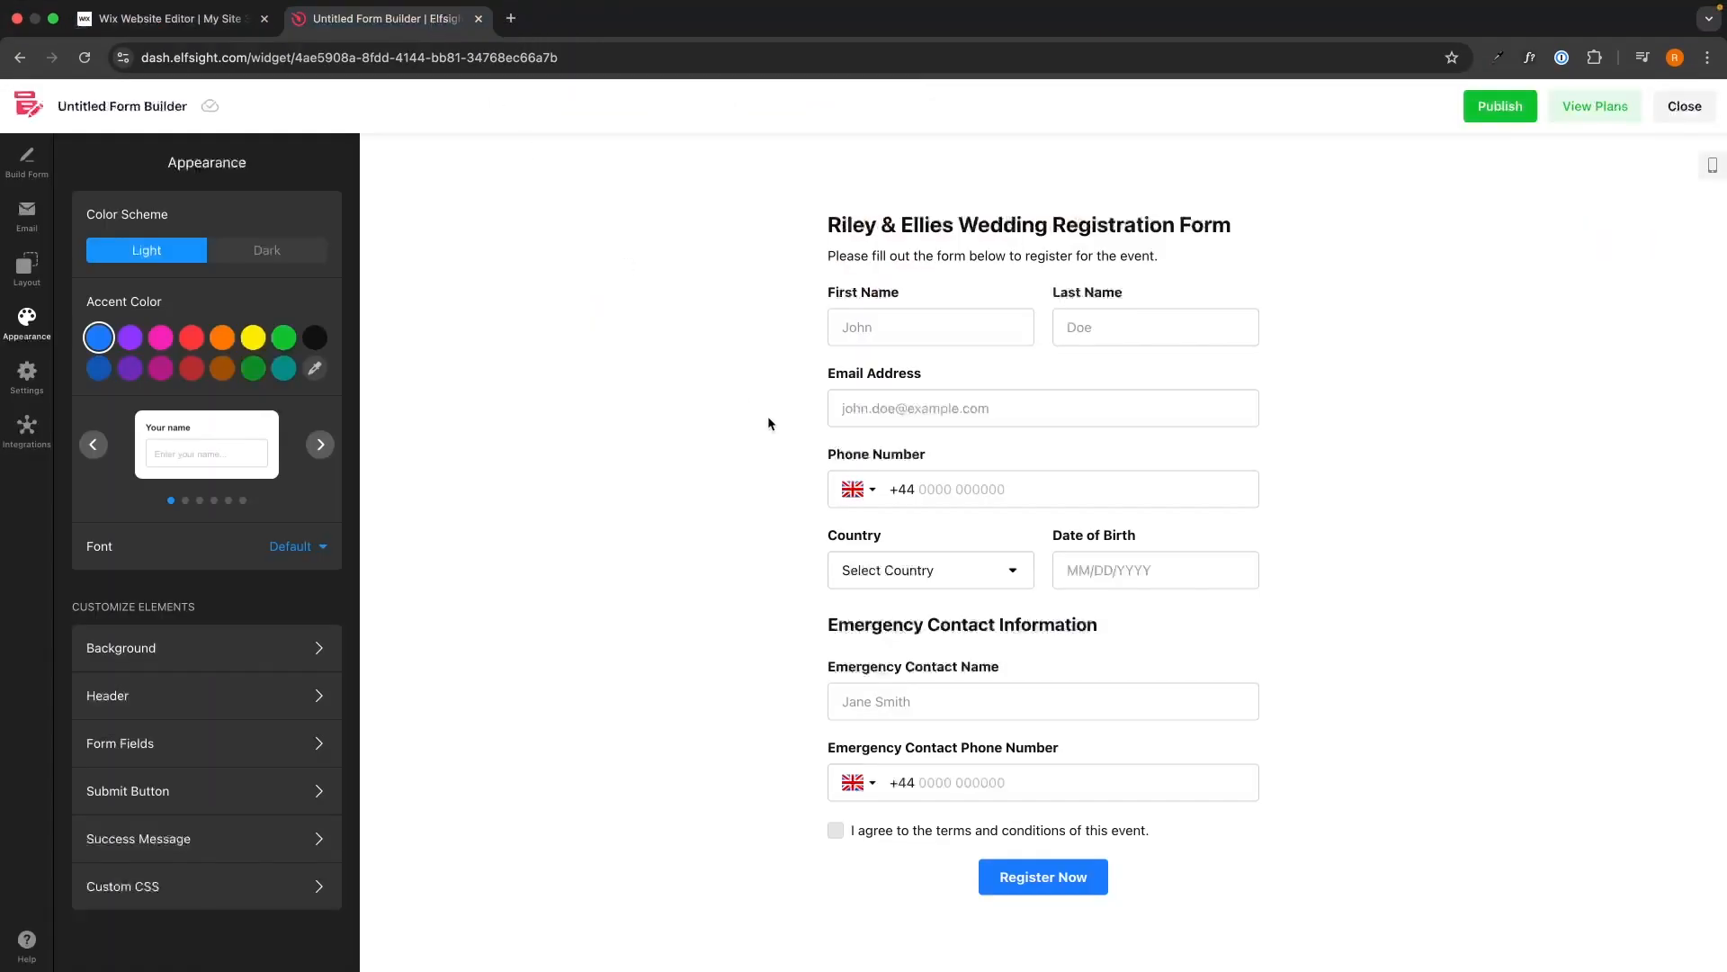
left_click(213, 28)
left_click(387, 18)
Browse the font list and close it without changing the form's font.
left_click(297, 543)
scroll(156, 730, "down", 2)
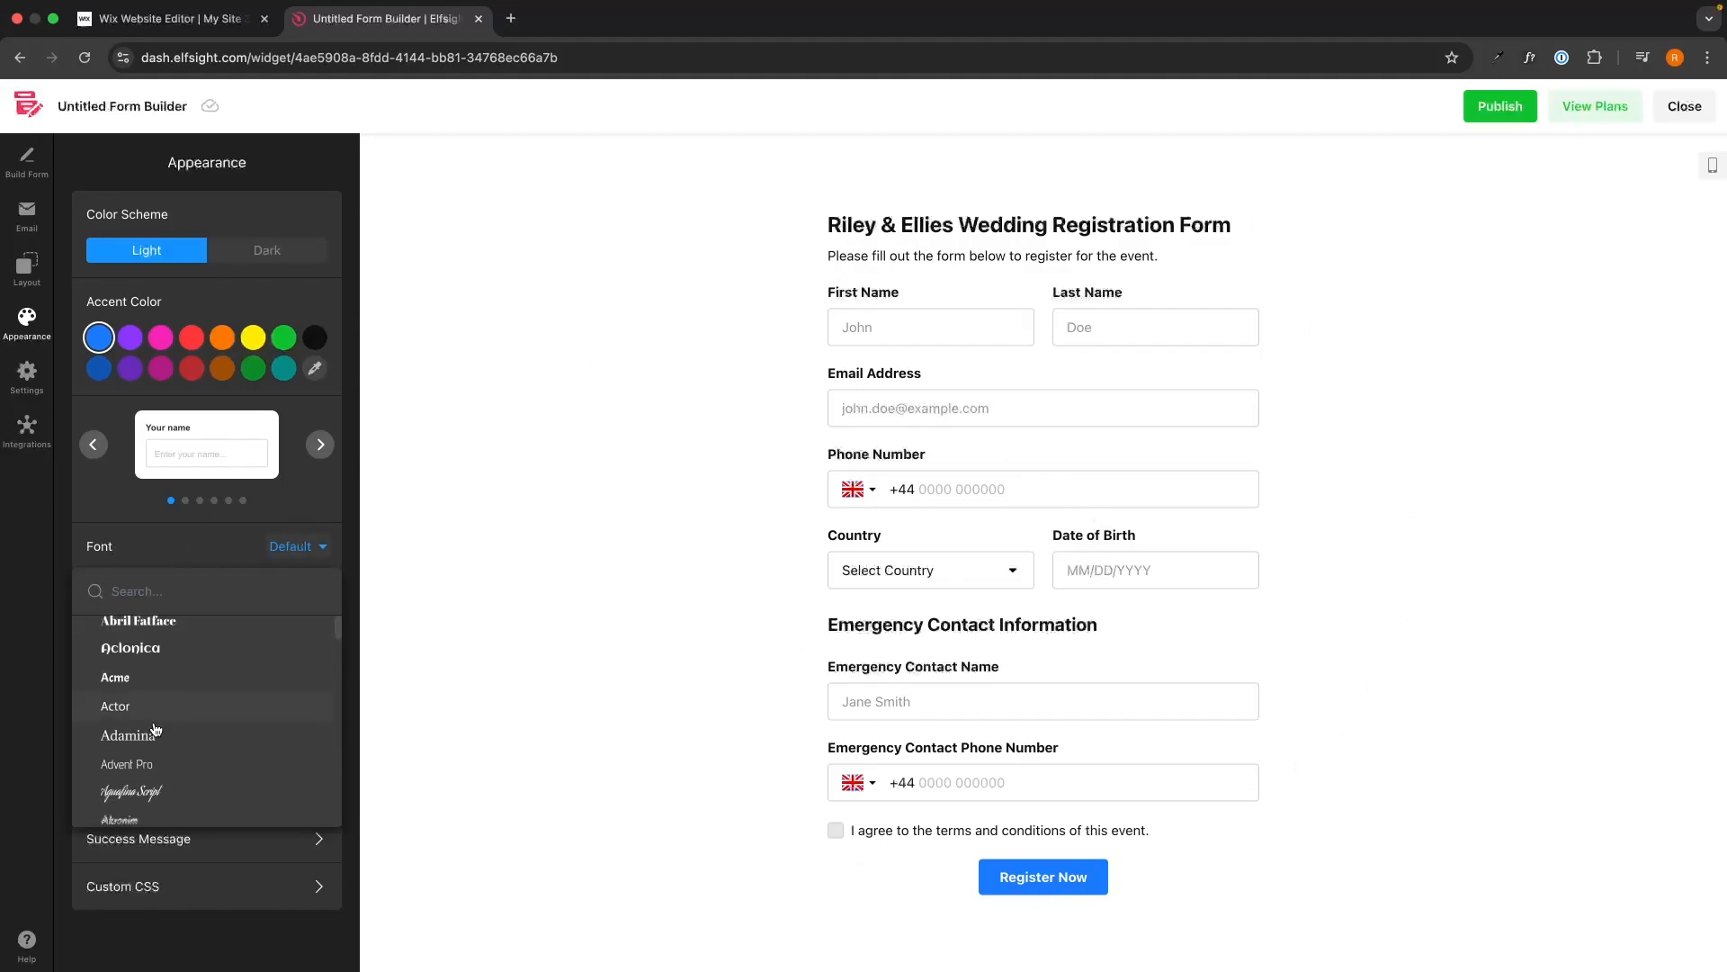
scroll(156, 730, "down", 4)
left_click(297, 547)
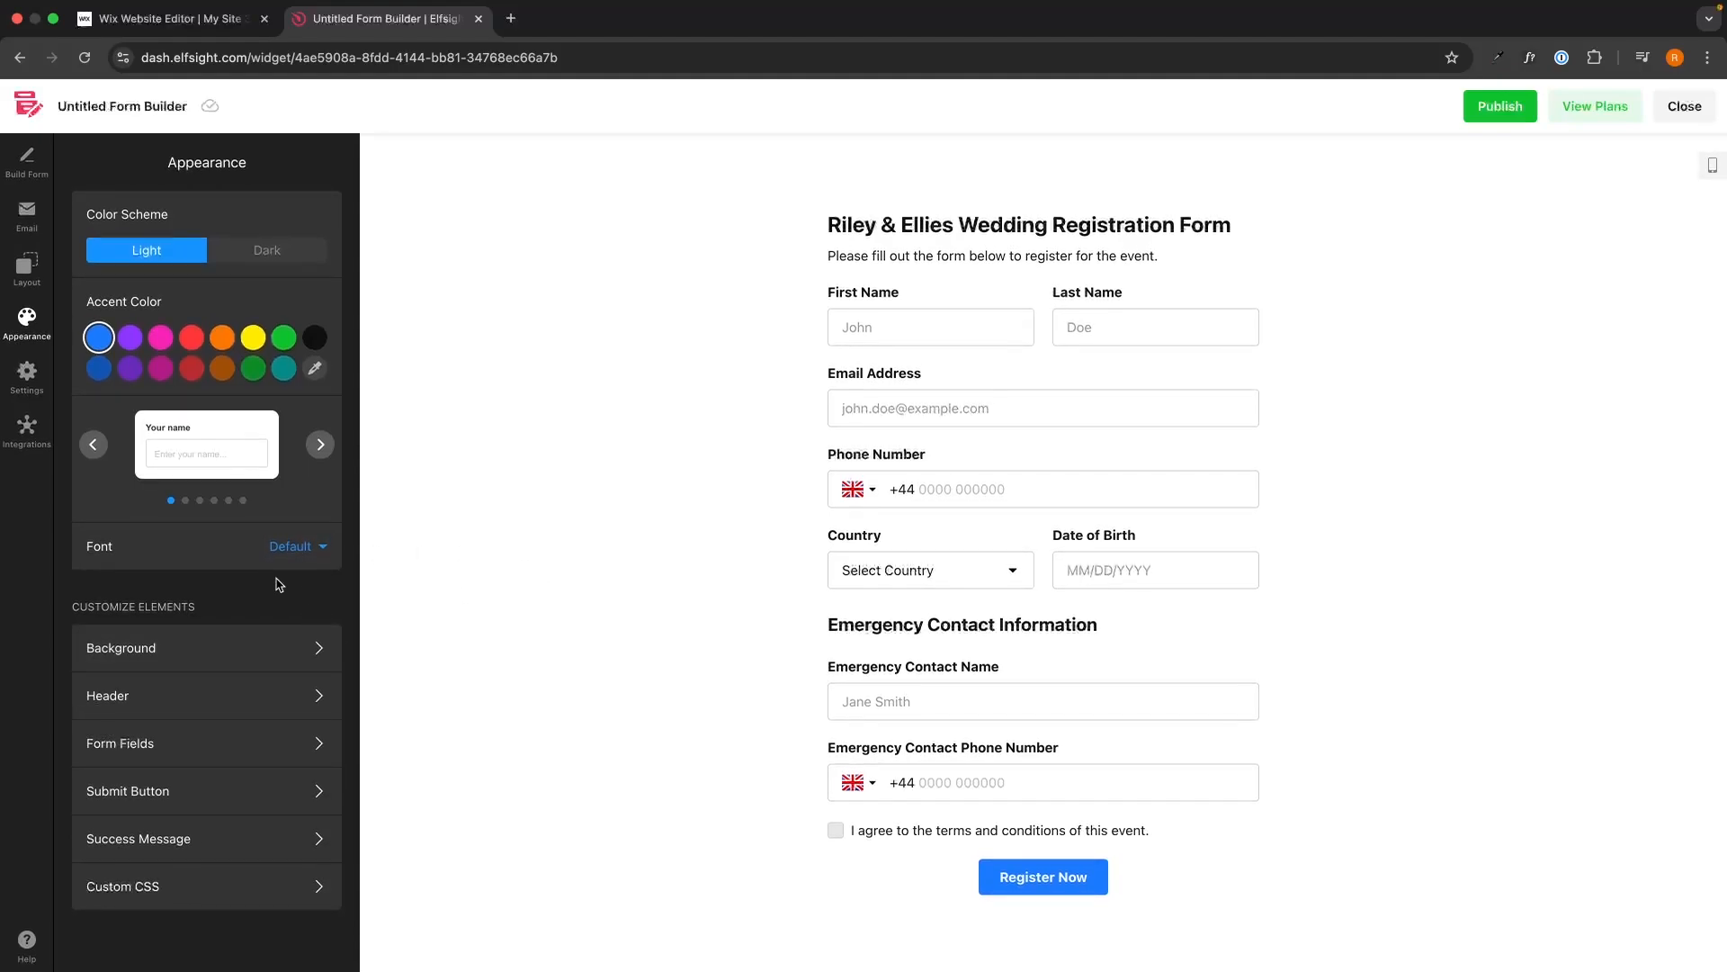
left_click_drag(70, 606, 208, 604)
left_click(208, 604)
Try olive, orange, red and peach backgrounds, then confirm a white form background.
left_click(162, 656)
left_click(316, 213)
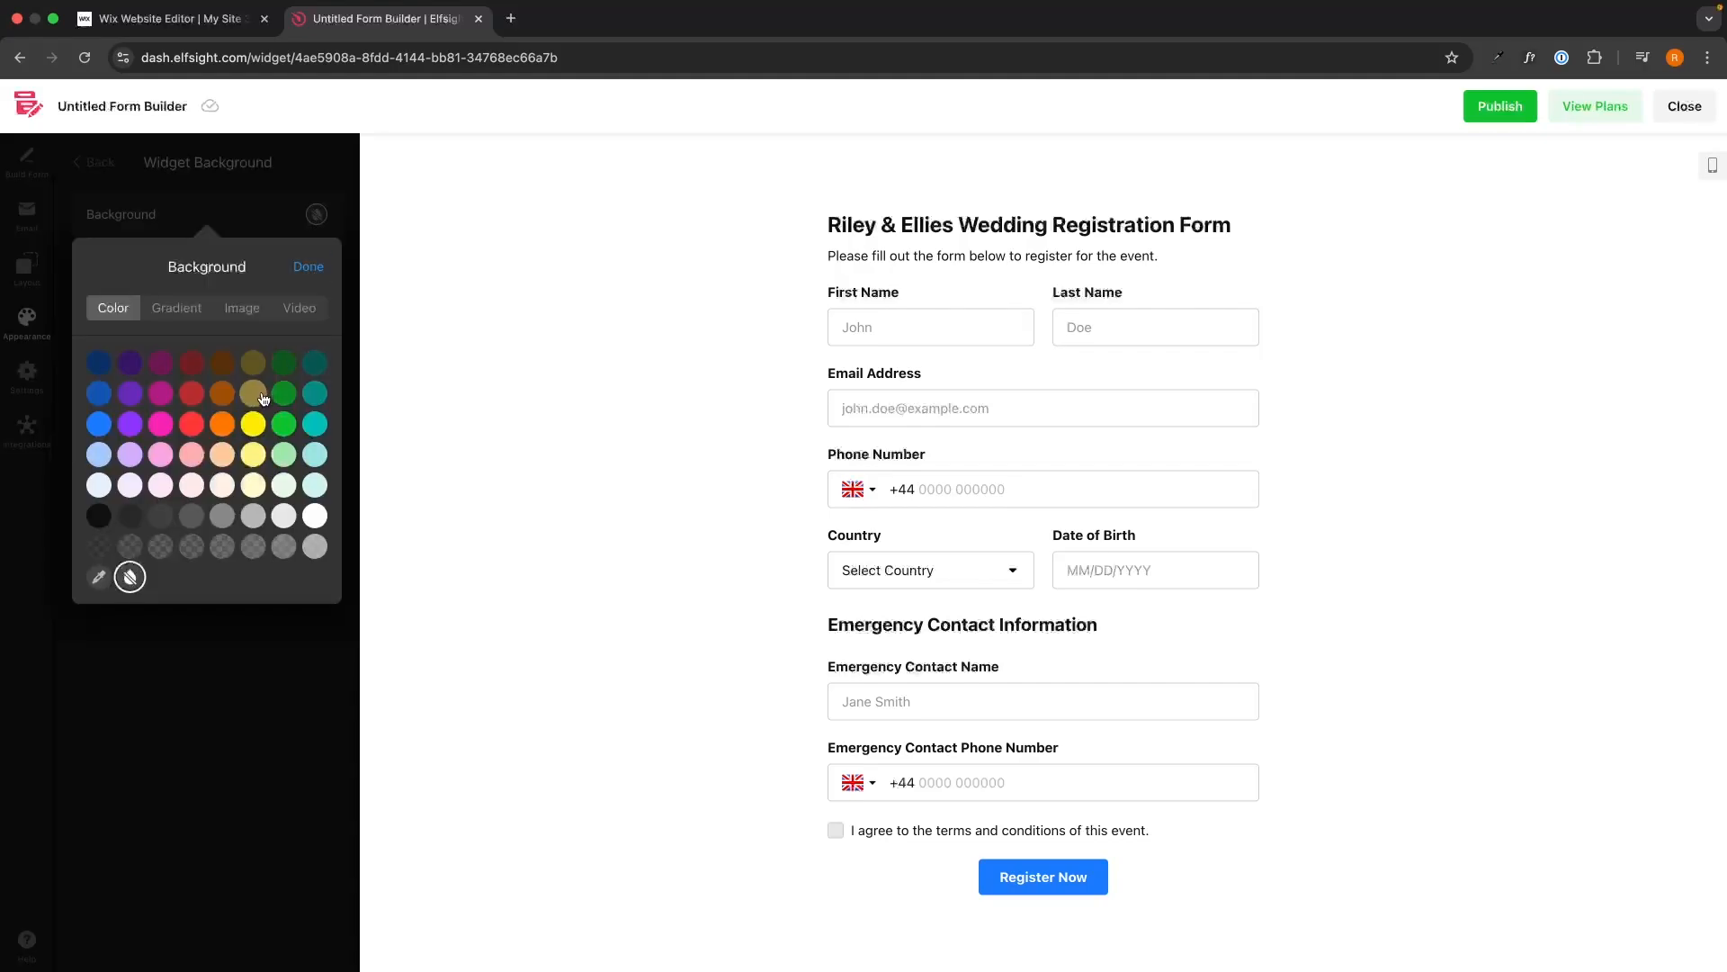
left_click(259, 396)
left_click(223, 424)
left_click(191, 423)
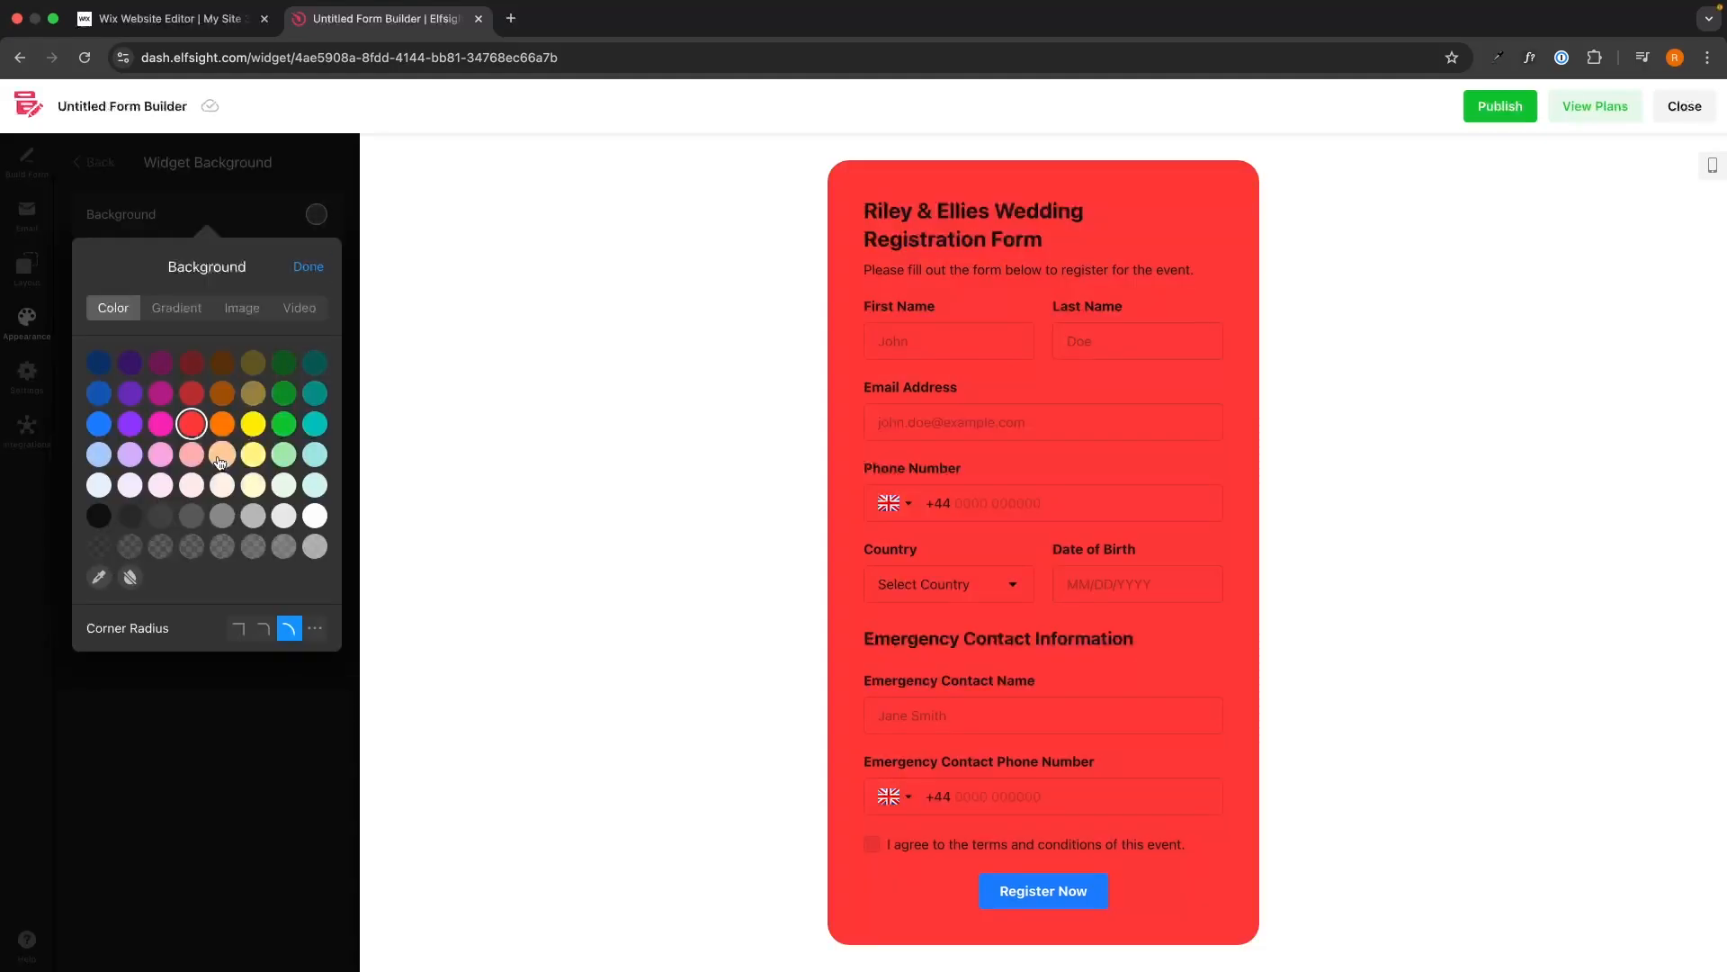
left_click(221, 454)
left_click(314, 515)
left_click(308, 266)
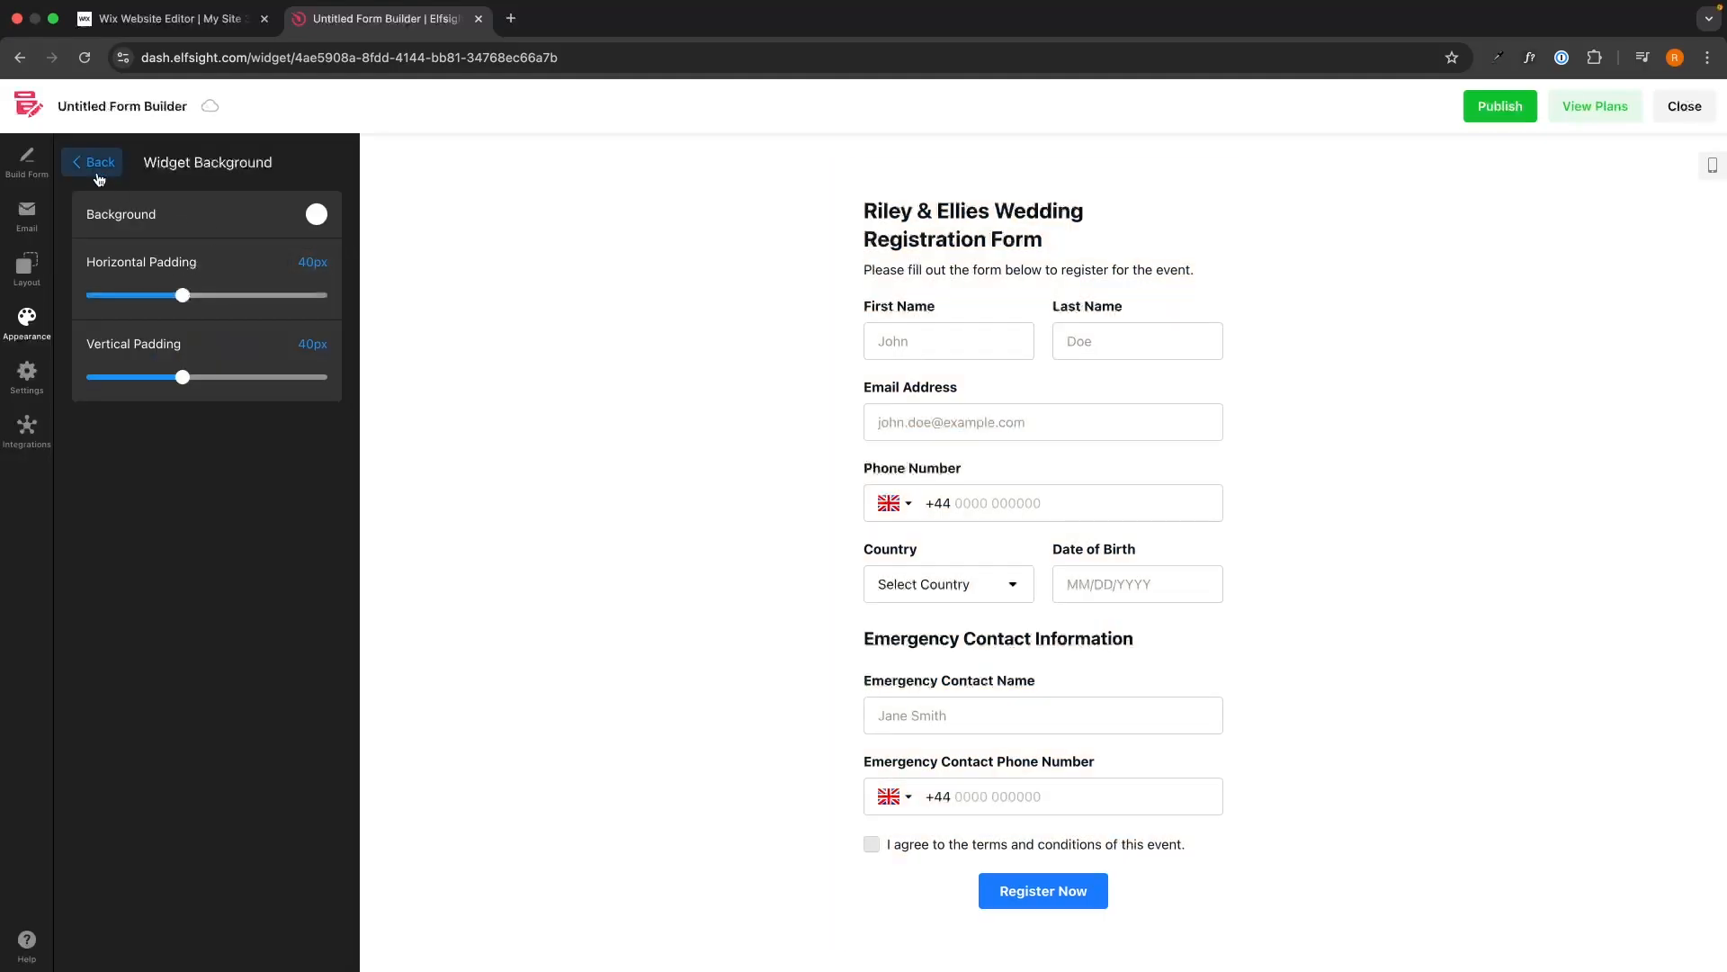
left_click(99, 175)
Look over the Header and Submit Button styling panels unchanged, then go to general Settings.
left_click(115, 695)
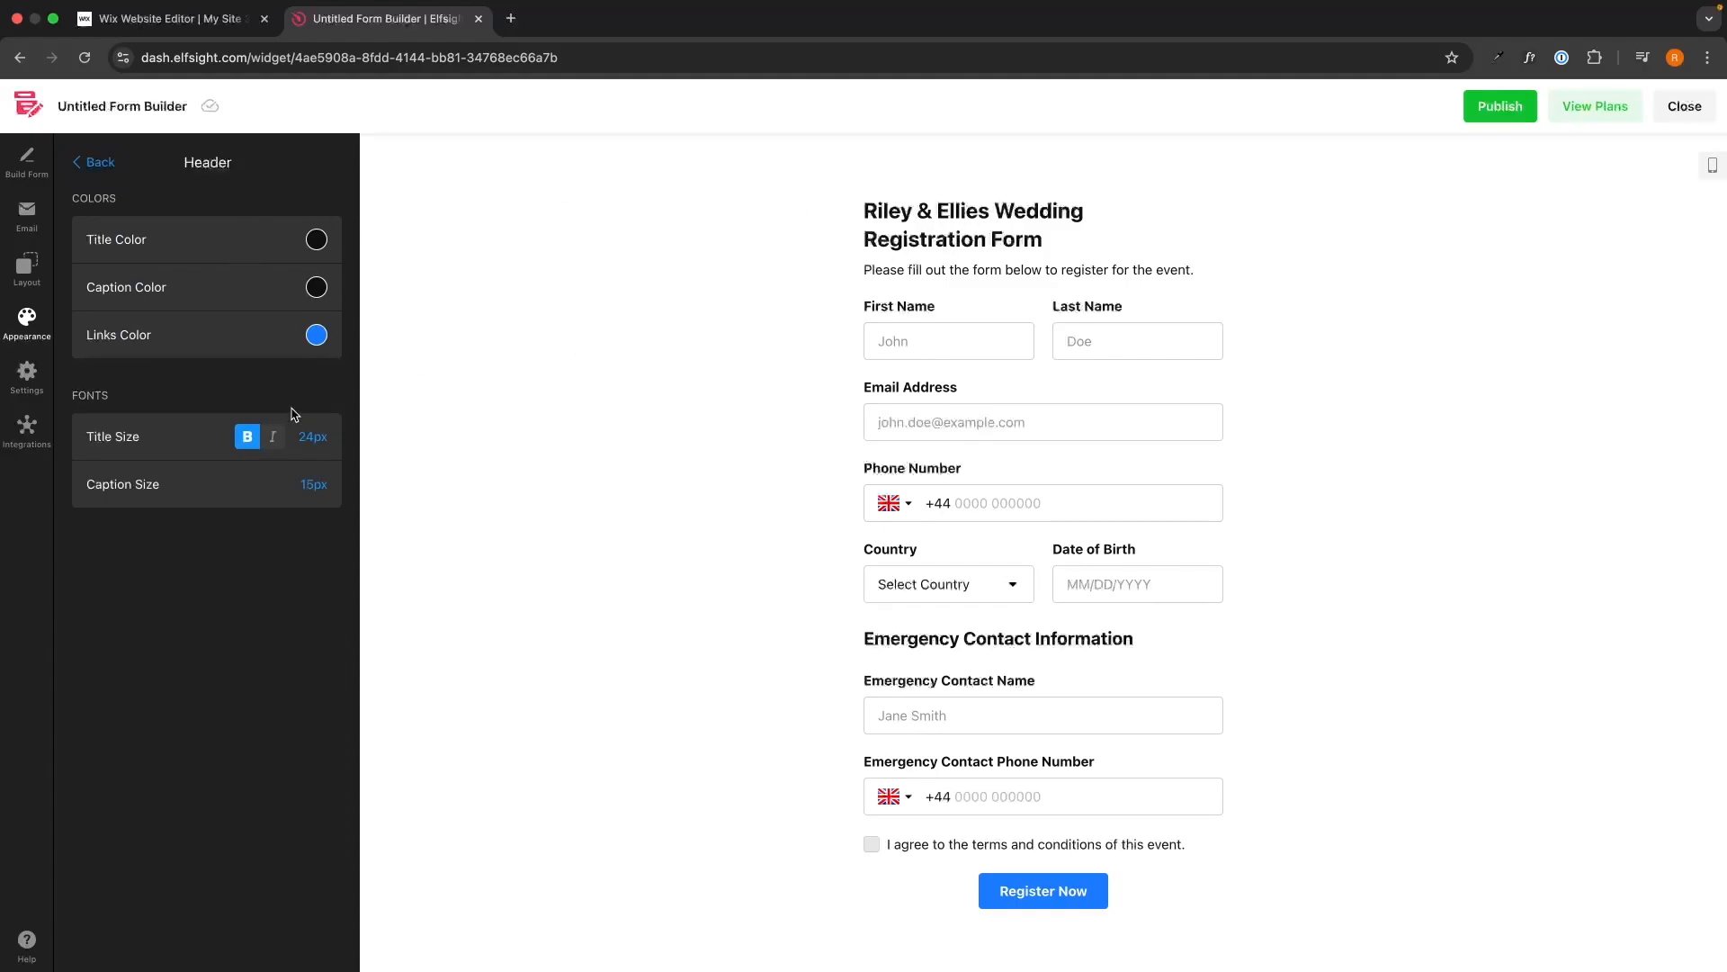
left_click(95, 162)
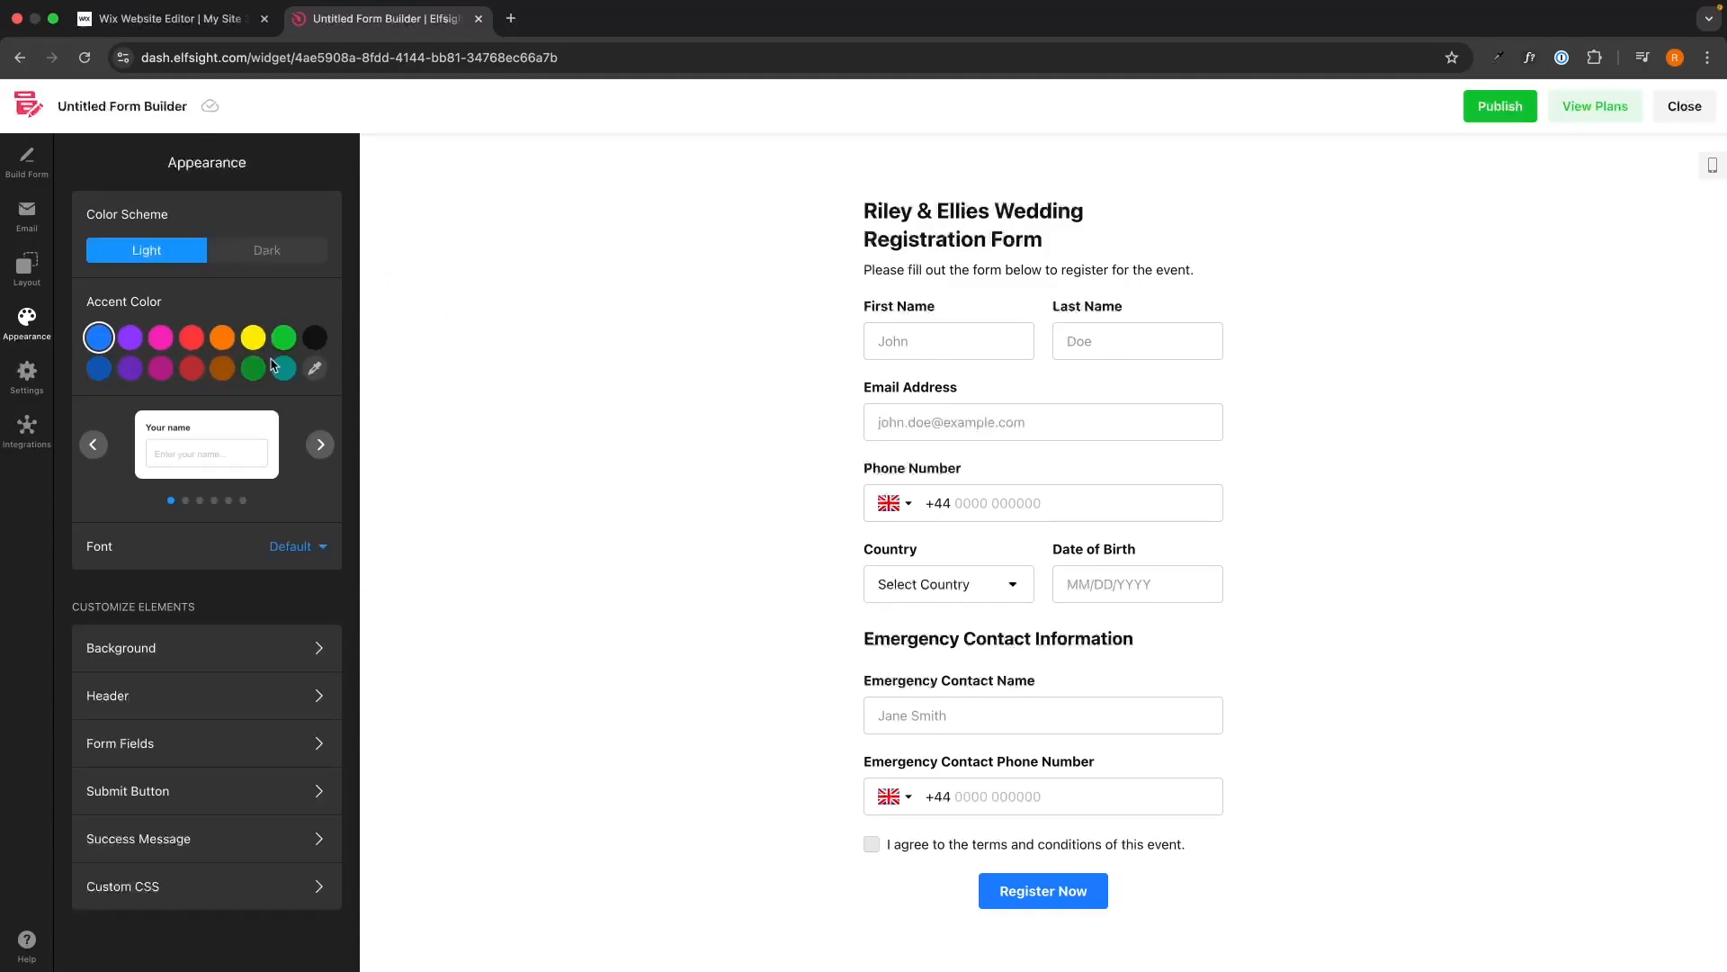
left_click(155, 783)
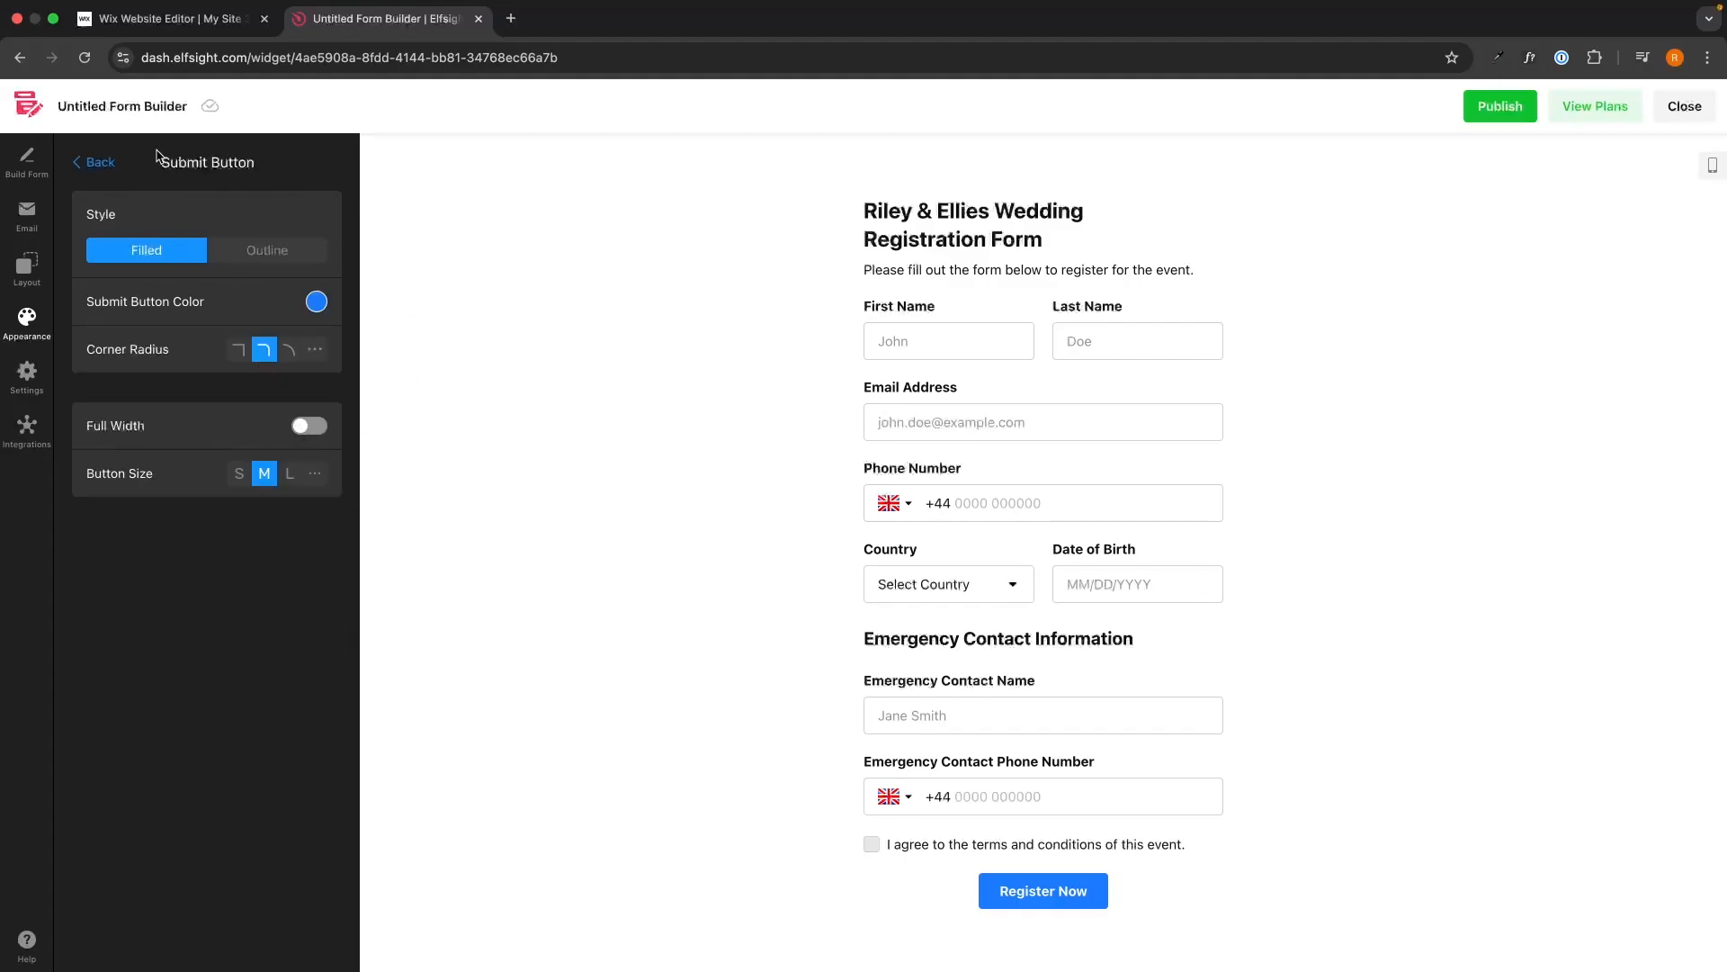
left_click(115, 161)
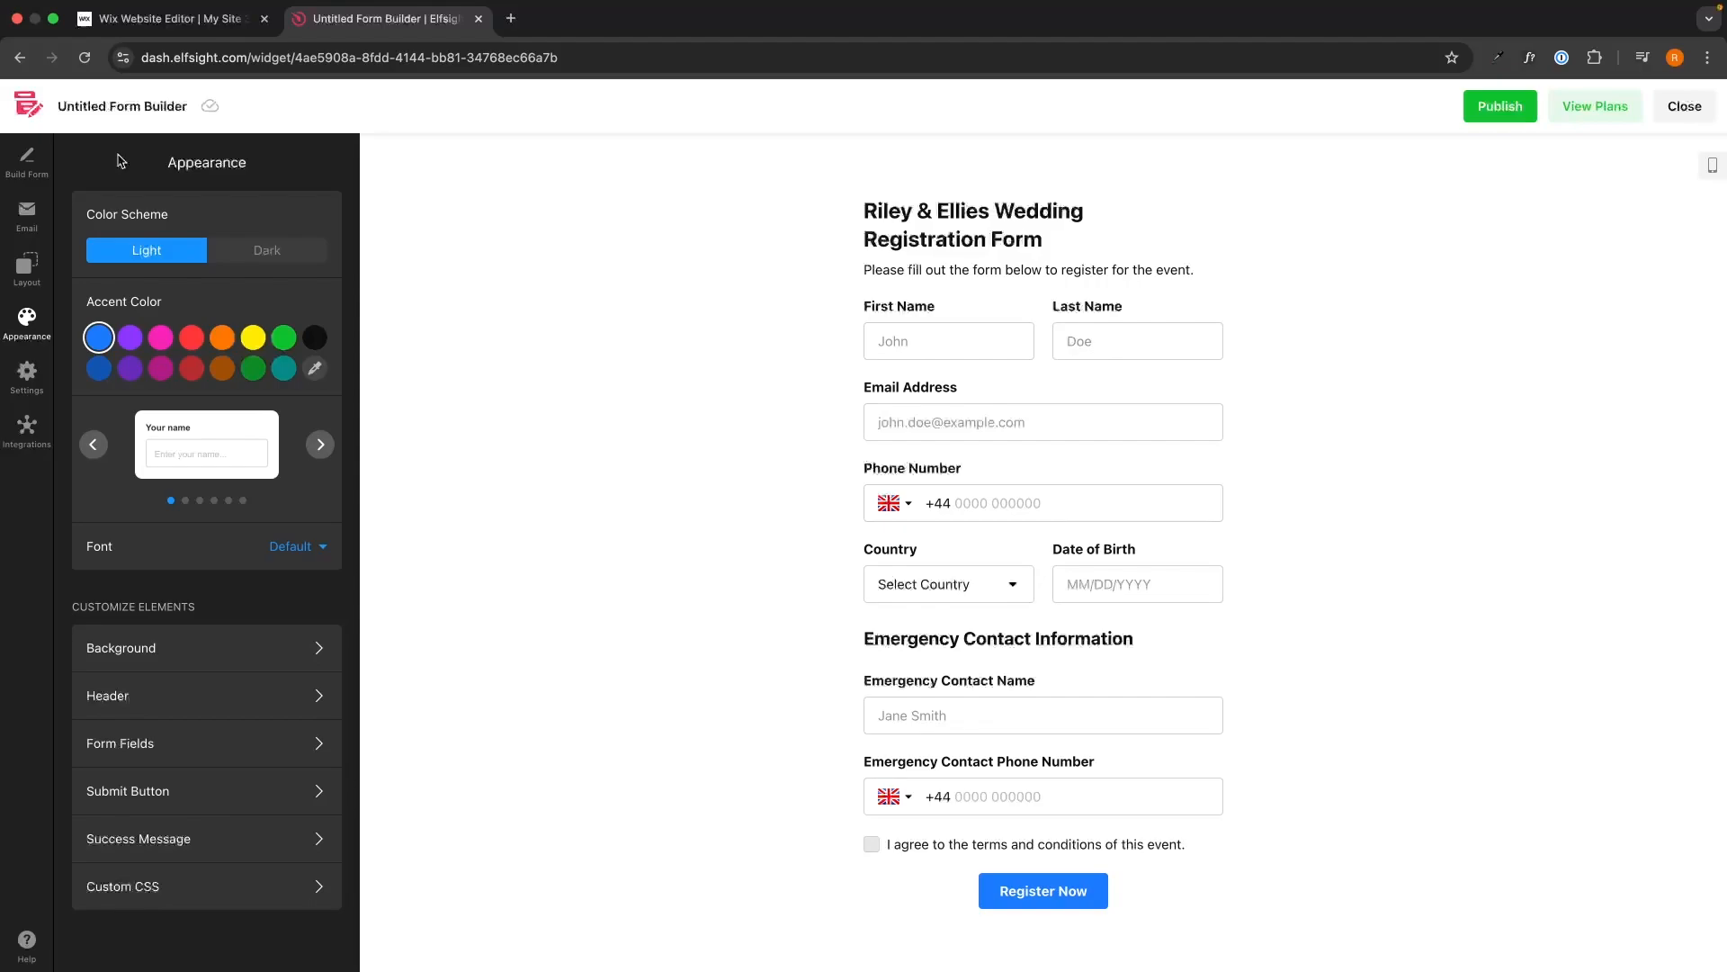
left_click(37, 393)
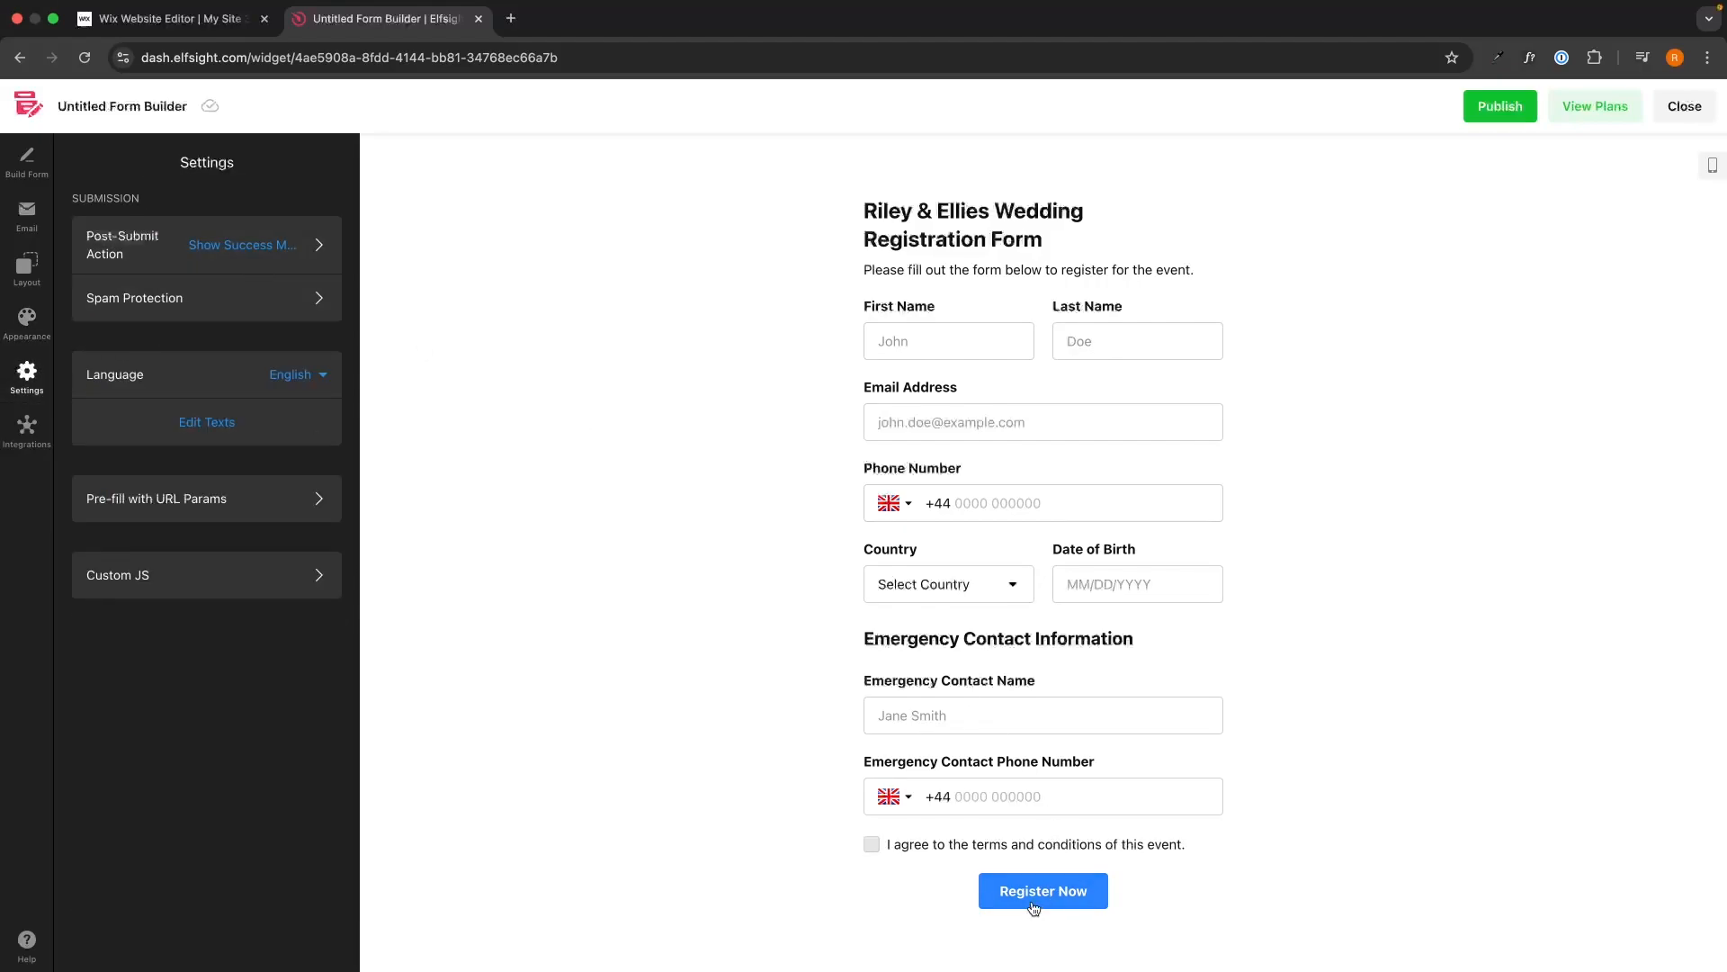
Set the post-submit action to Show Success Message after trying Redirect to URL.
left_click(247, 247)
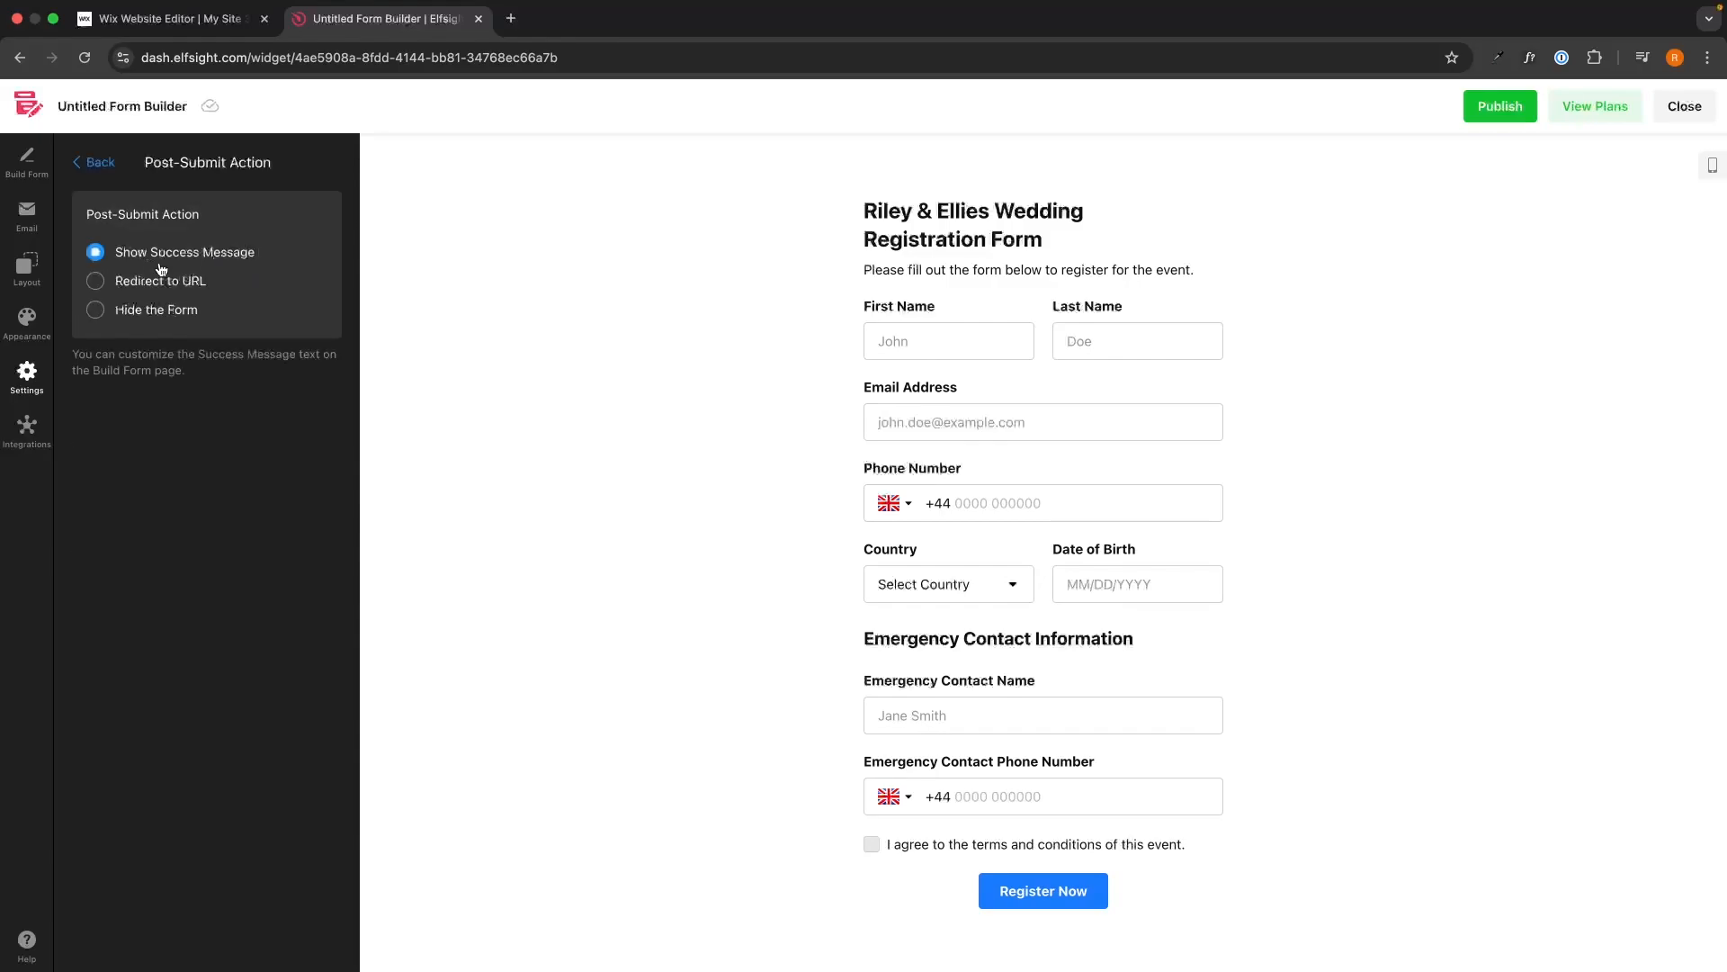
left_click_drag(114, 253, 310, 255)
left_click(306, 254)
left_click(192, 286)
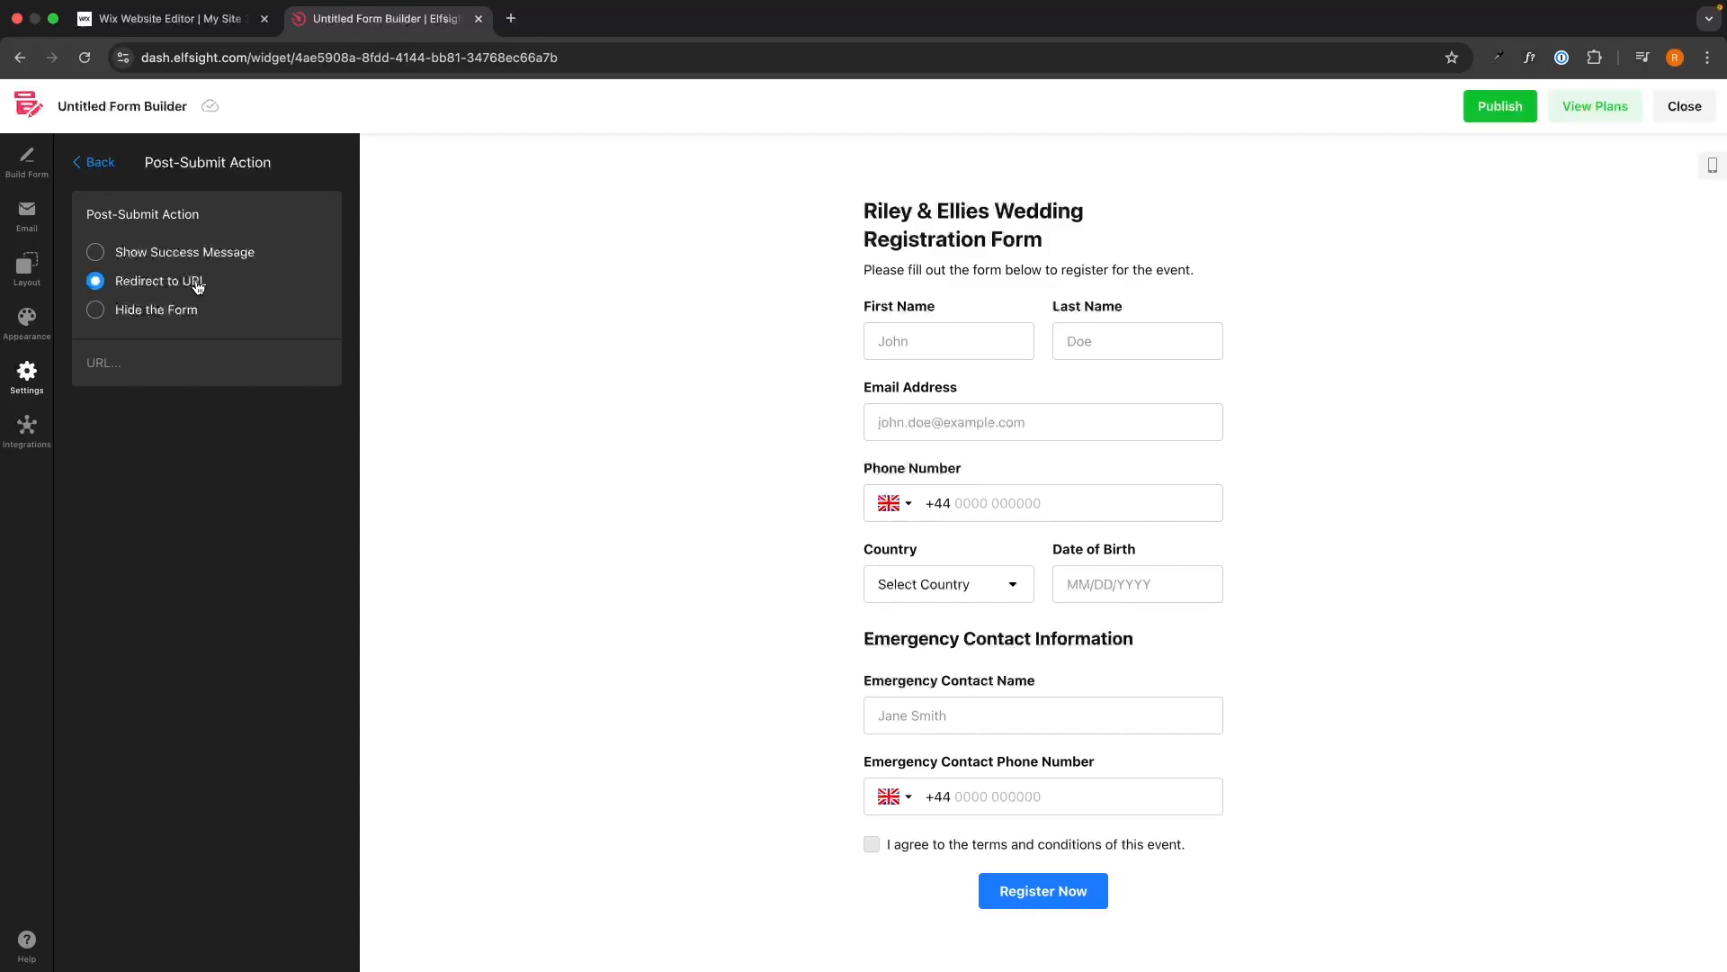
left_click(190, 259)
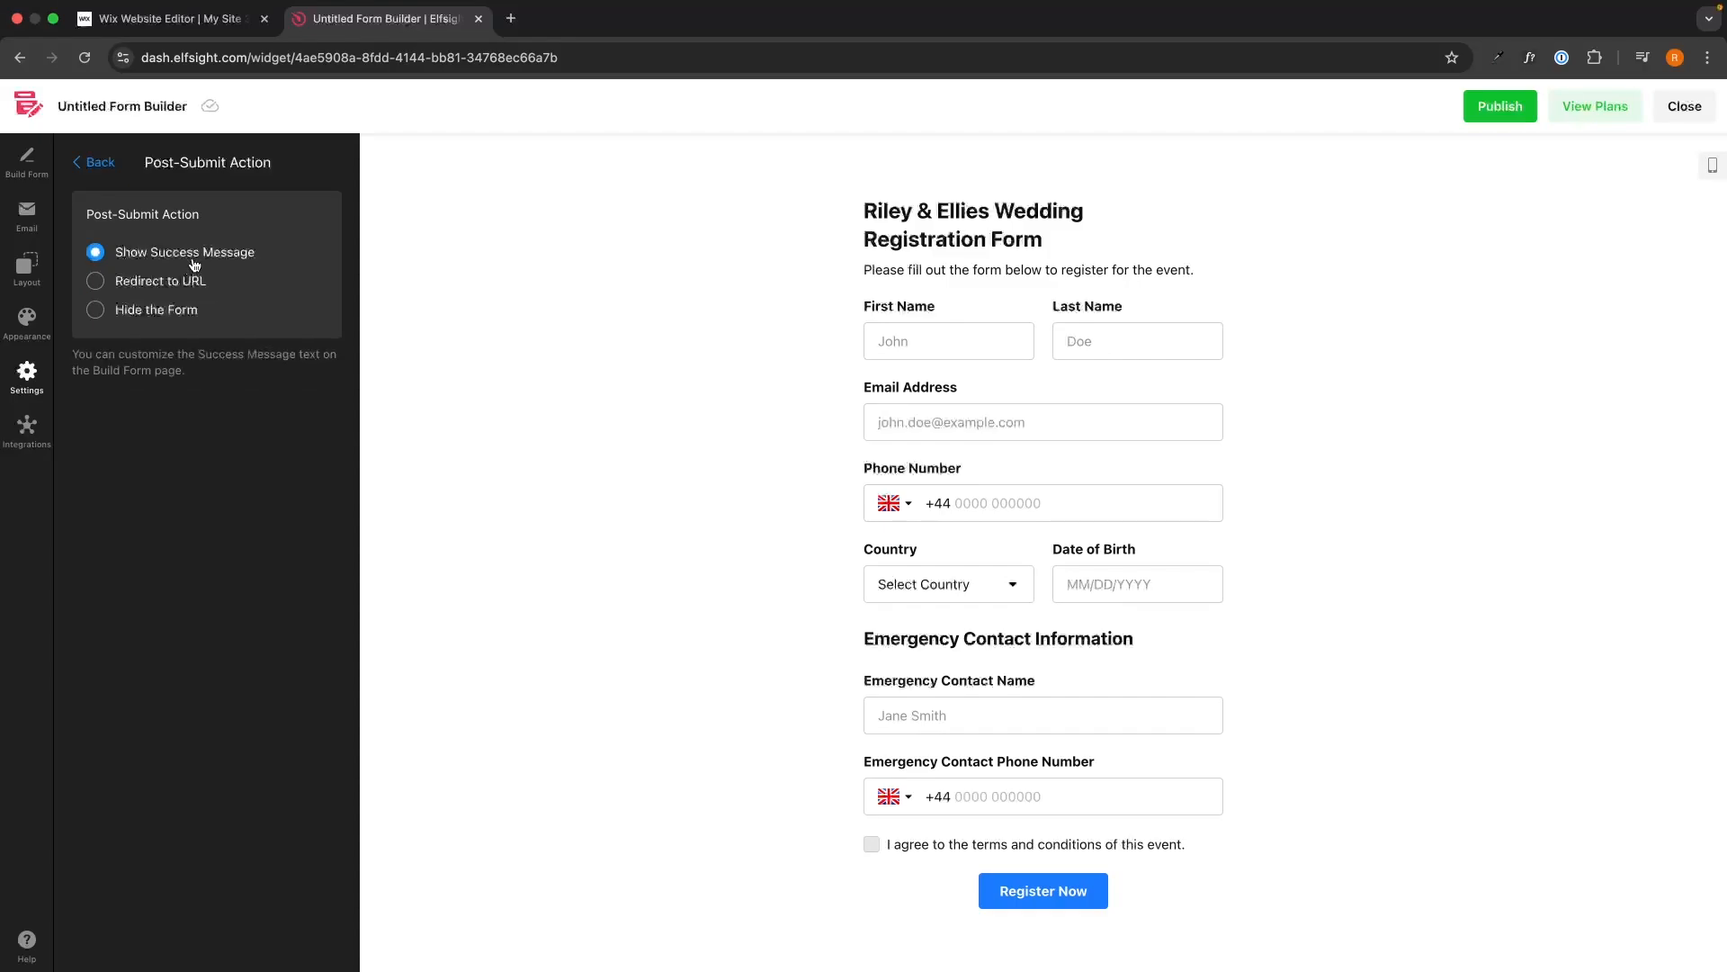
left_click(36, 382)
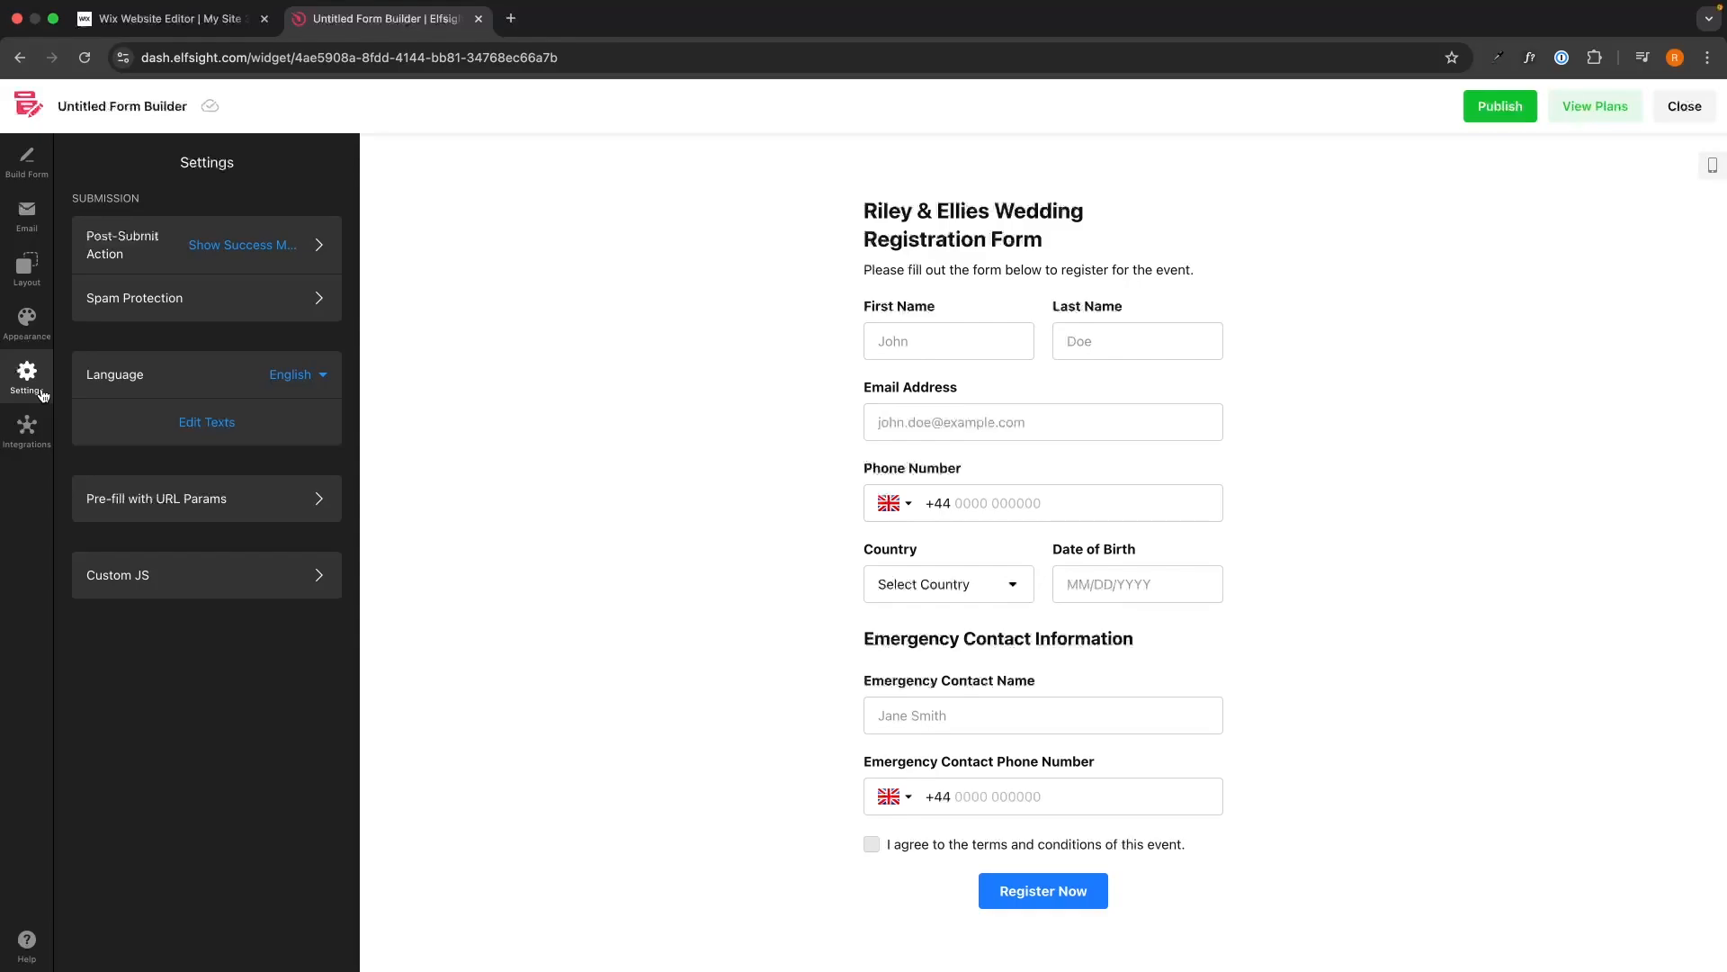
left_click(239, 265)
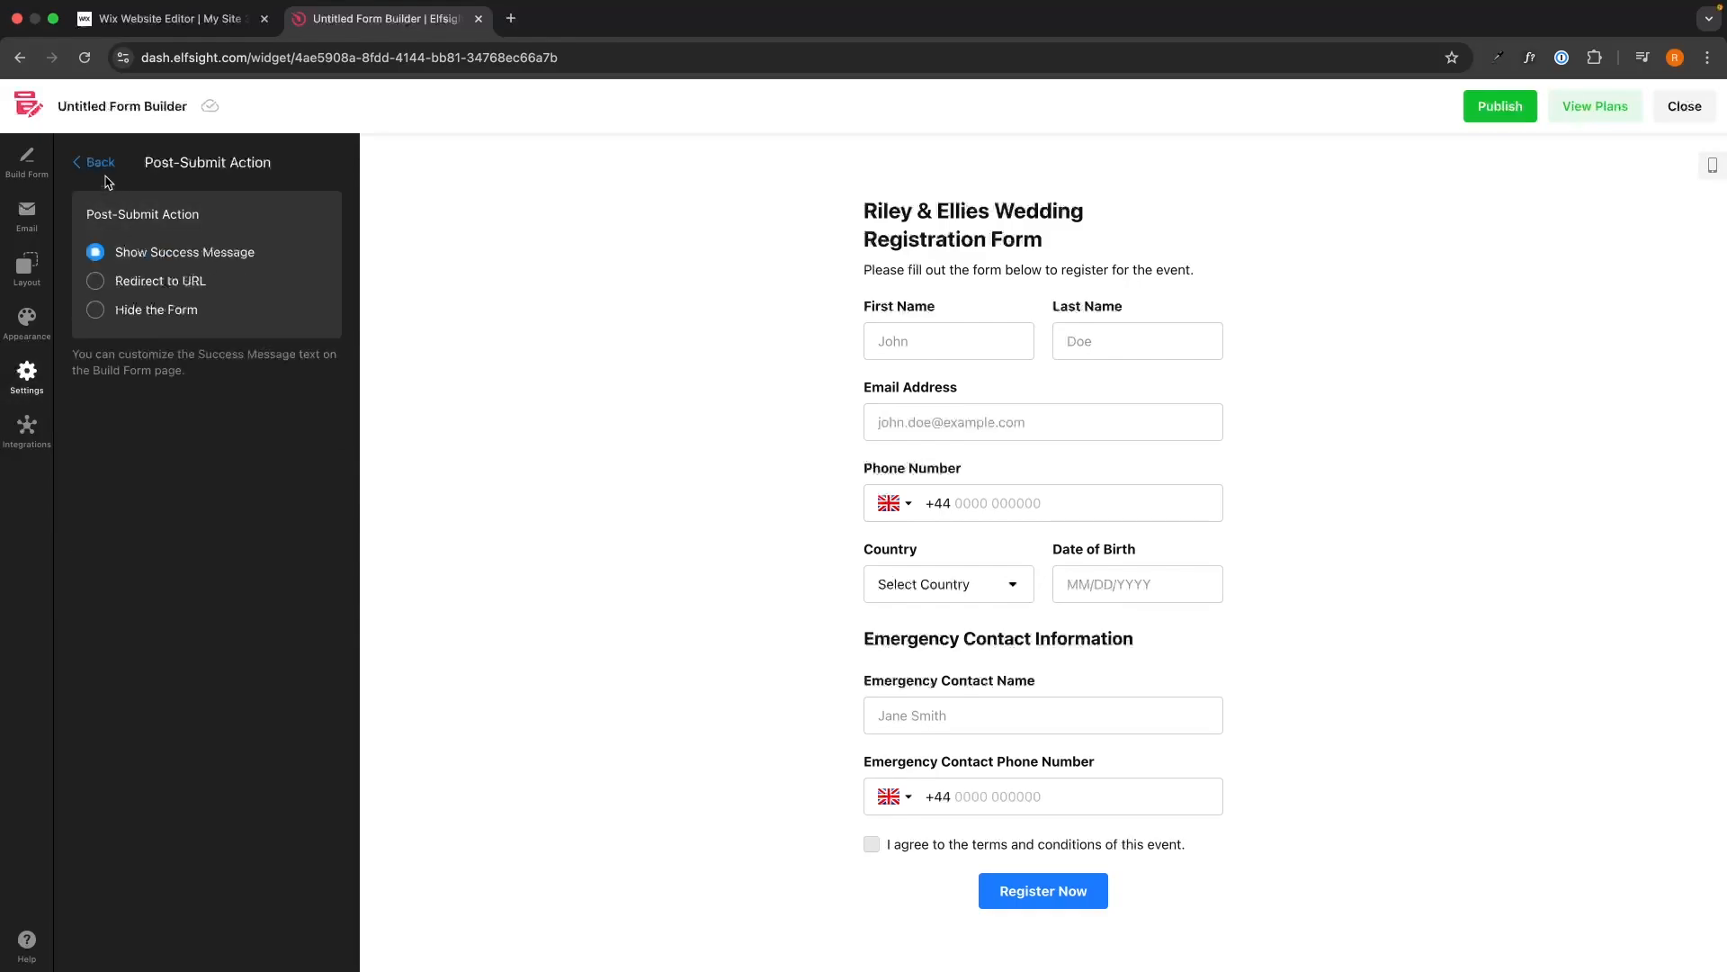
left_click(106, 167)
left_click(212, 260)
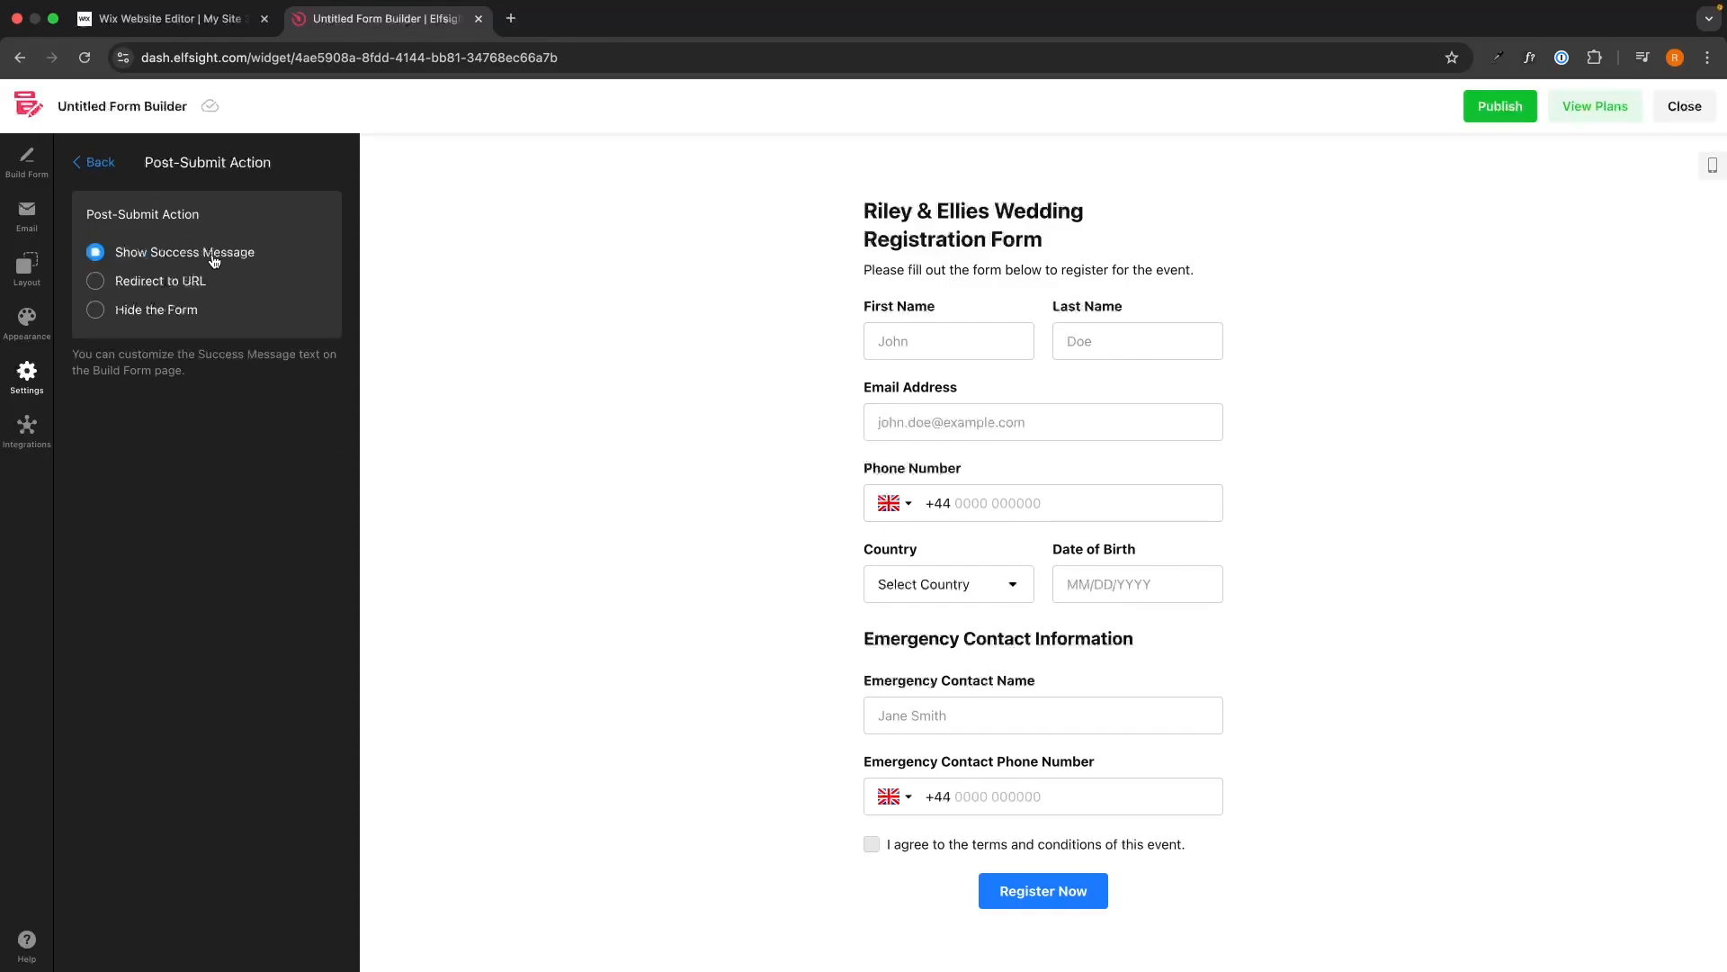
left_click(94, 162)
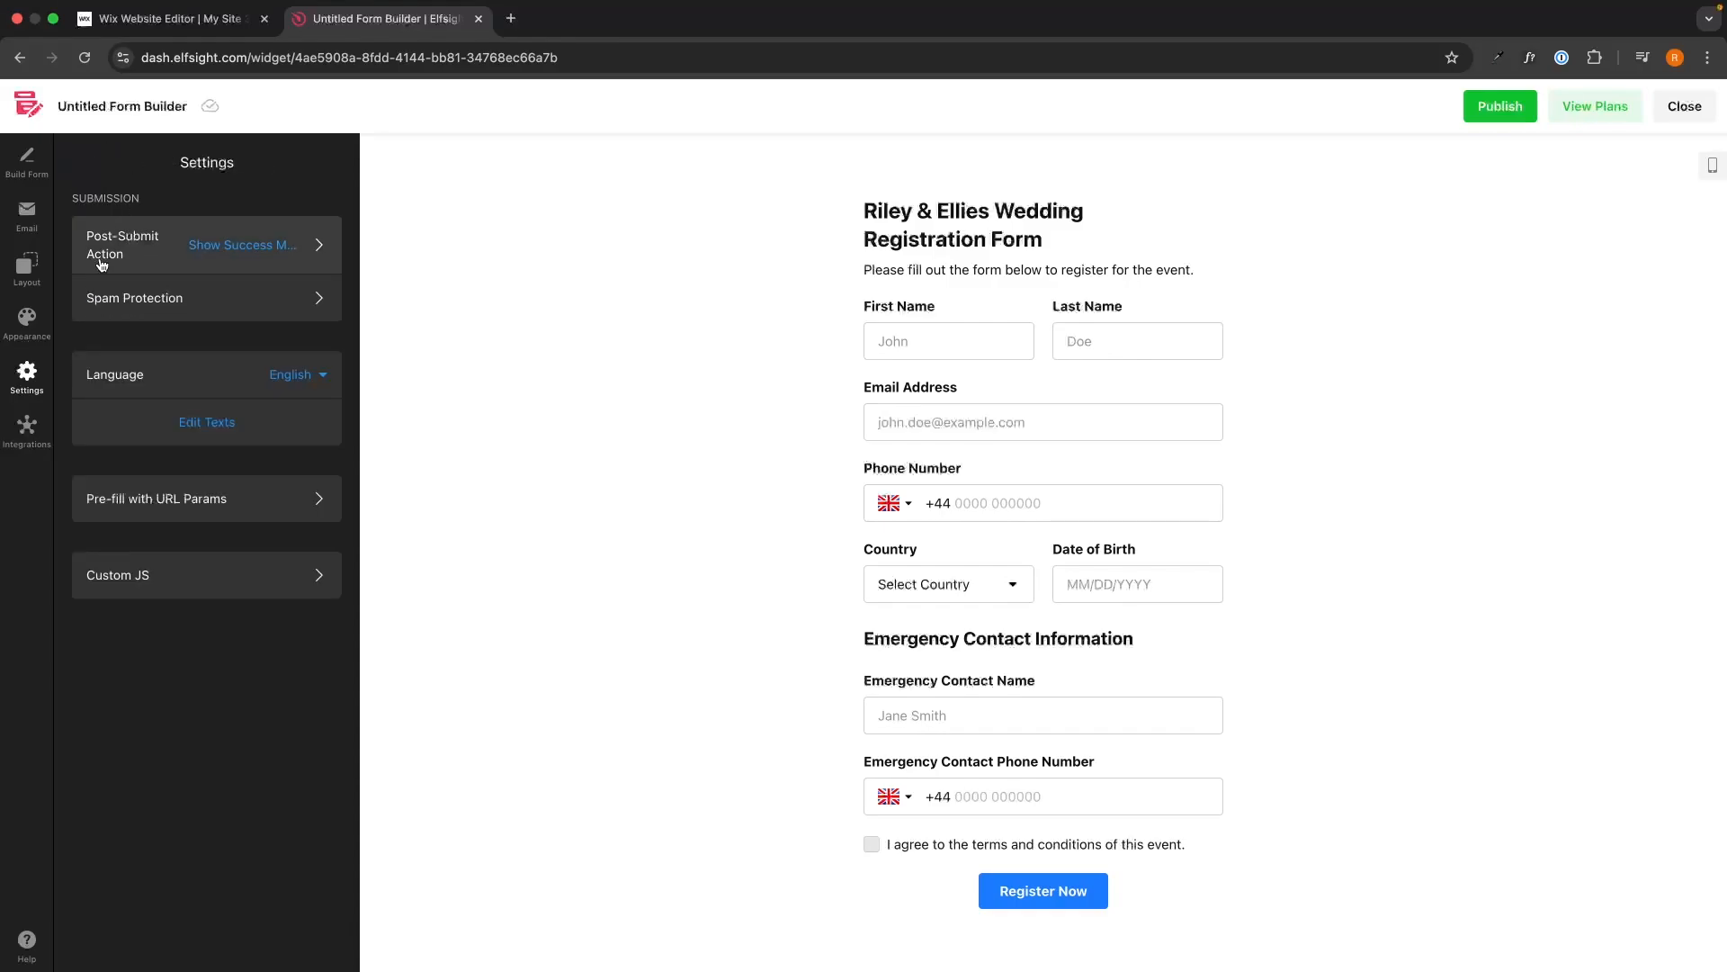
Recheck the redirect URL option, keep the success message, view Integrations, and publish the form.
left_click(207, 246)
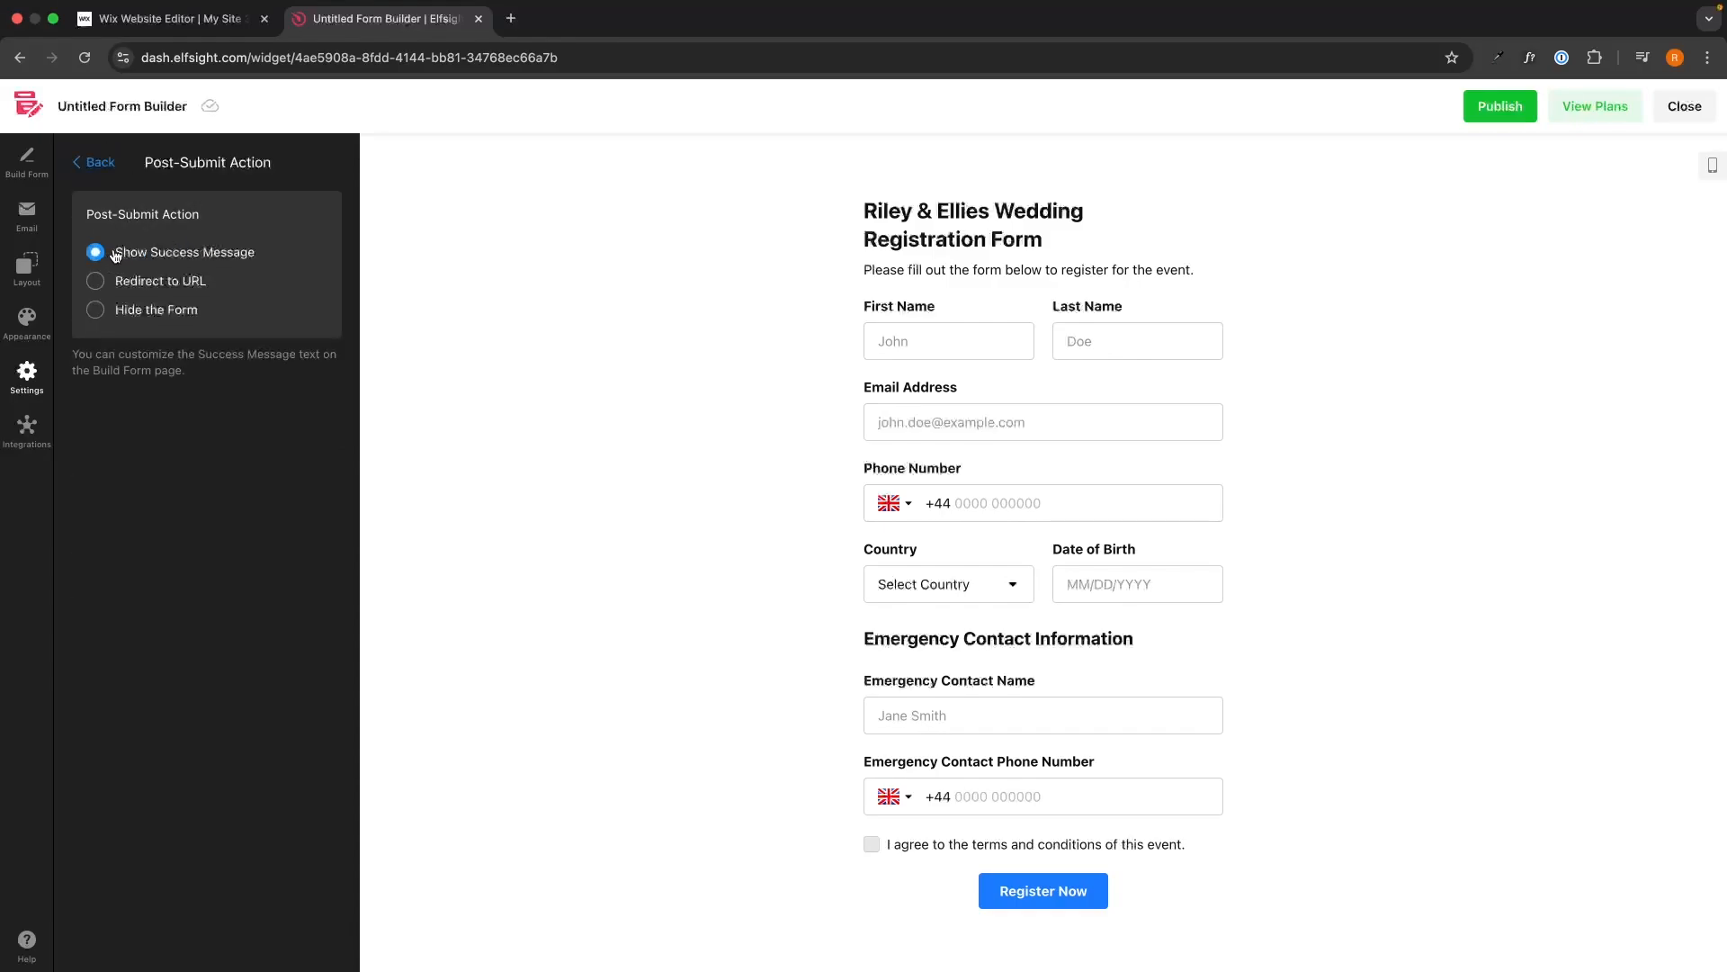
left_click_drag(112, 254, 271, 255)
left_click(189, 281)
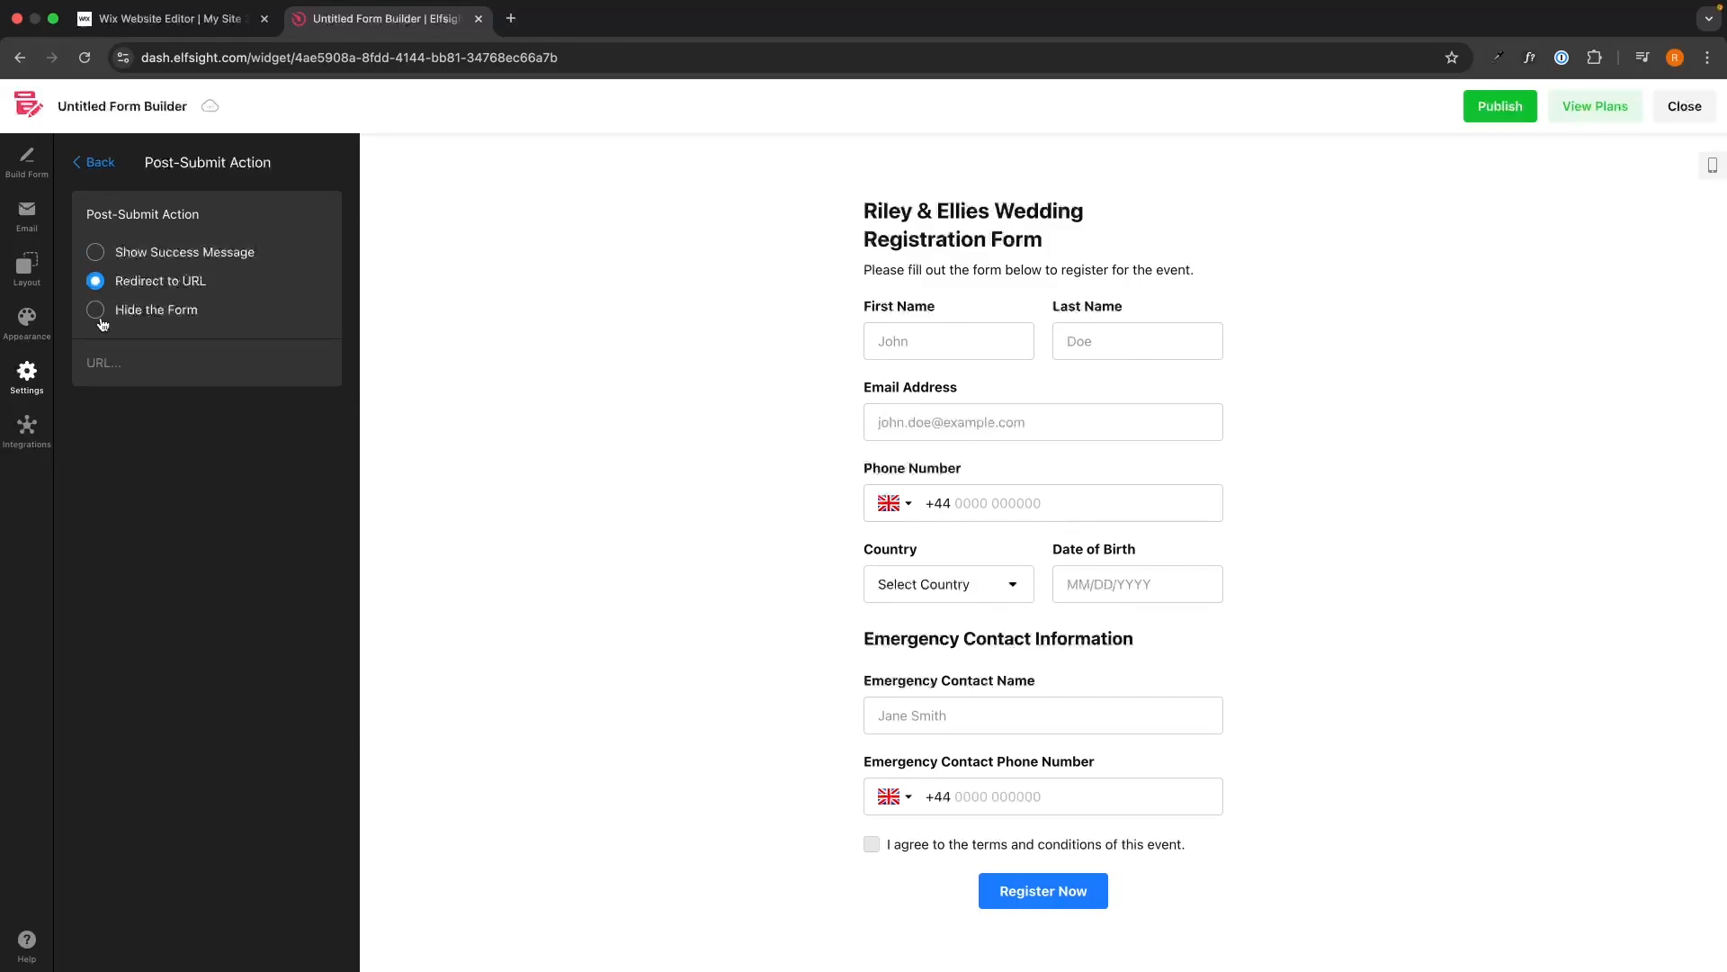
left_click(107, 374)
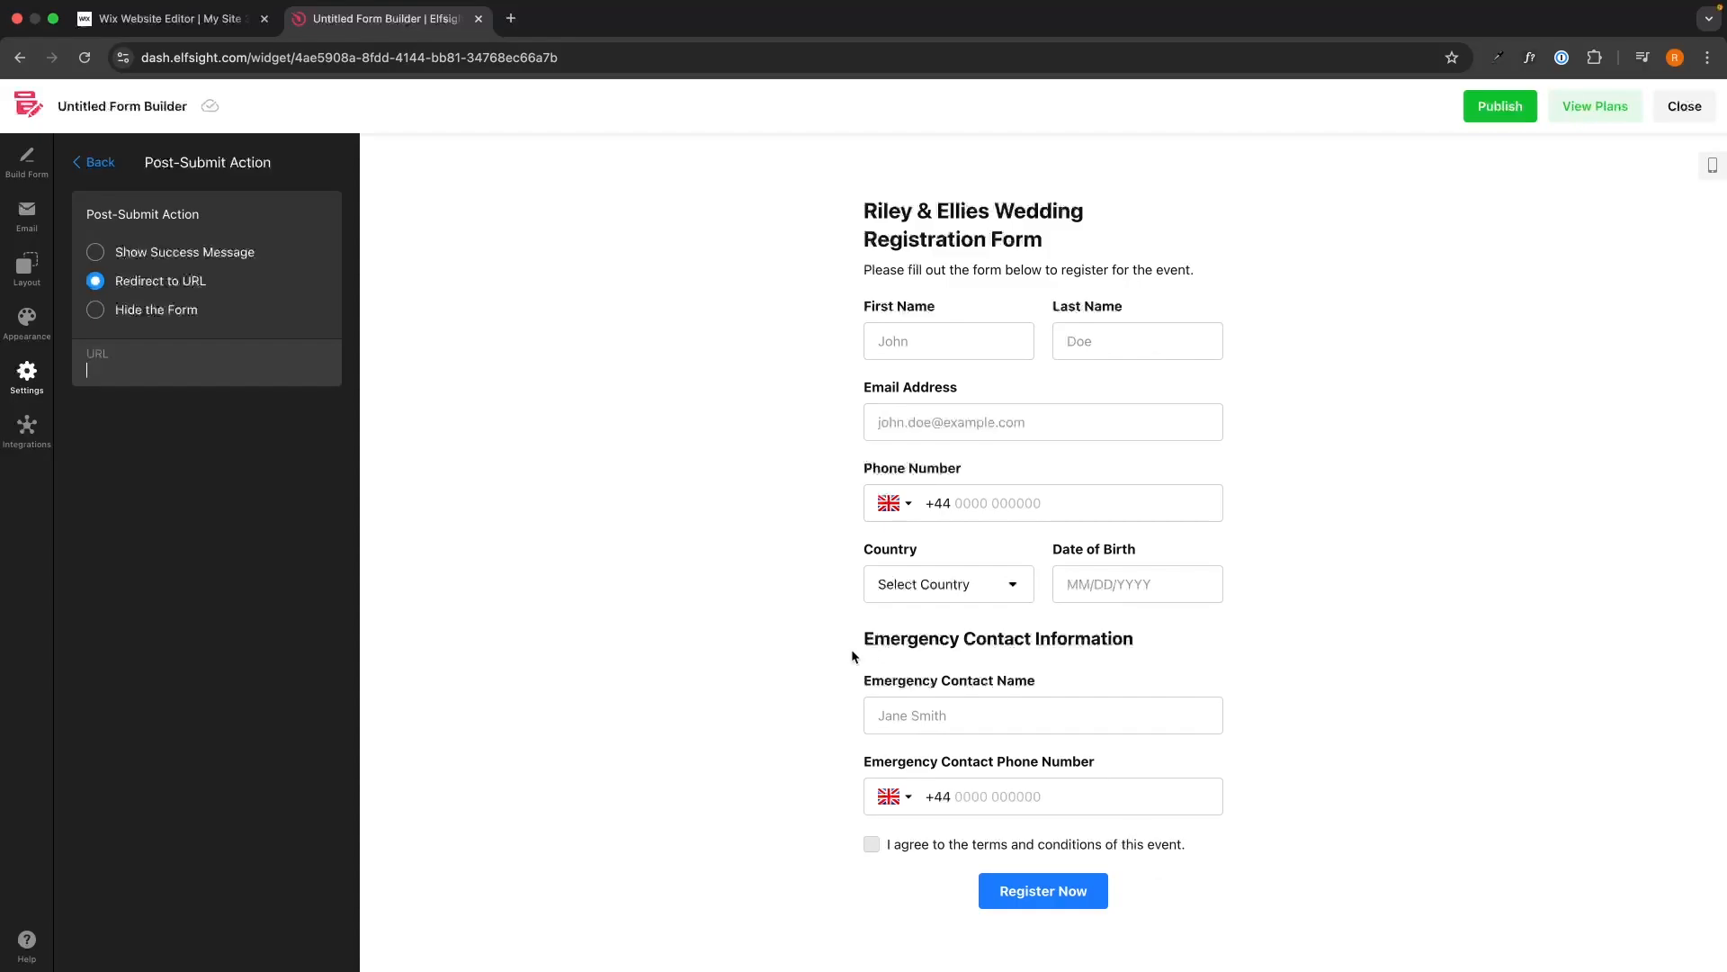
left_click(205, 255)
left_click(95, 163)
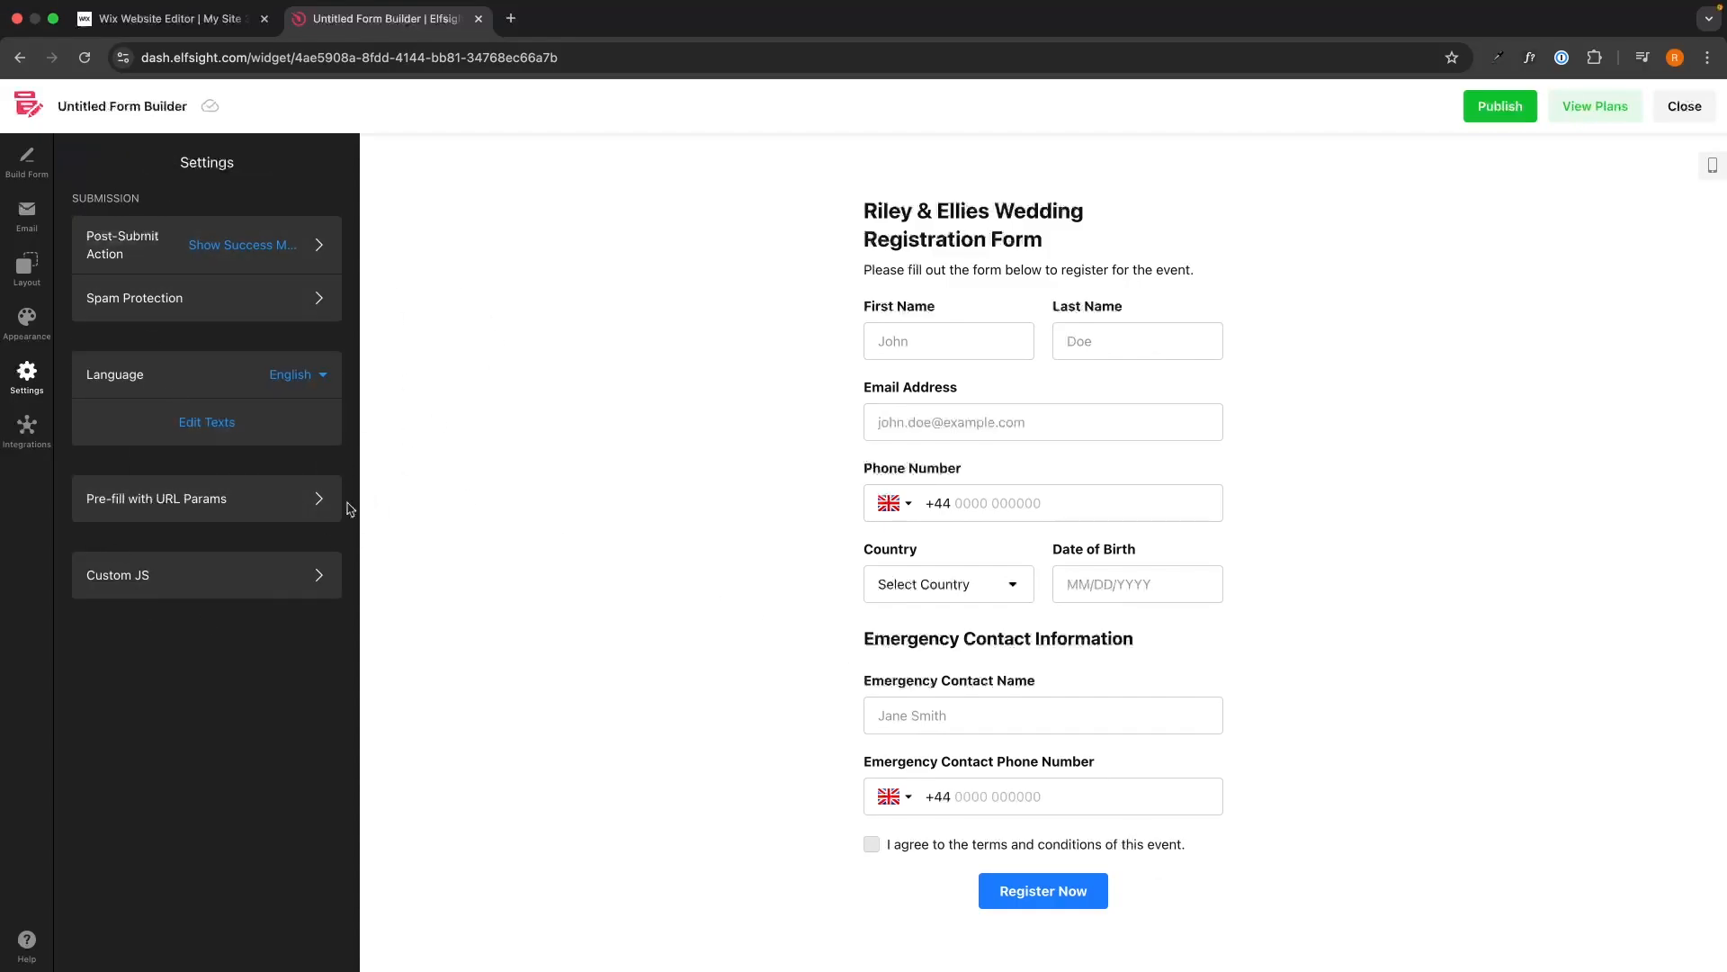
left_click(32, 448)
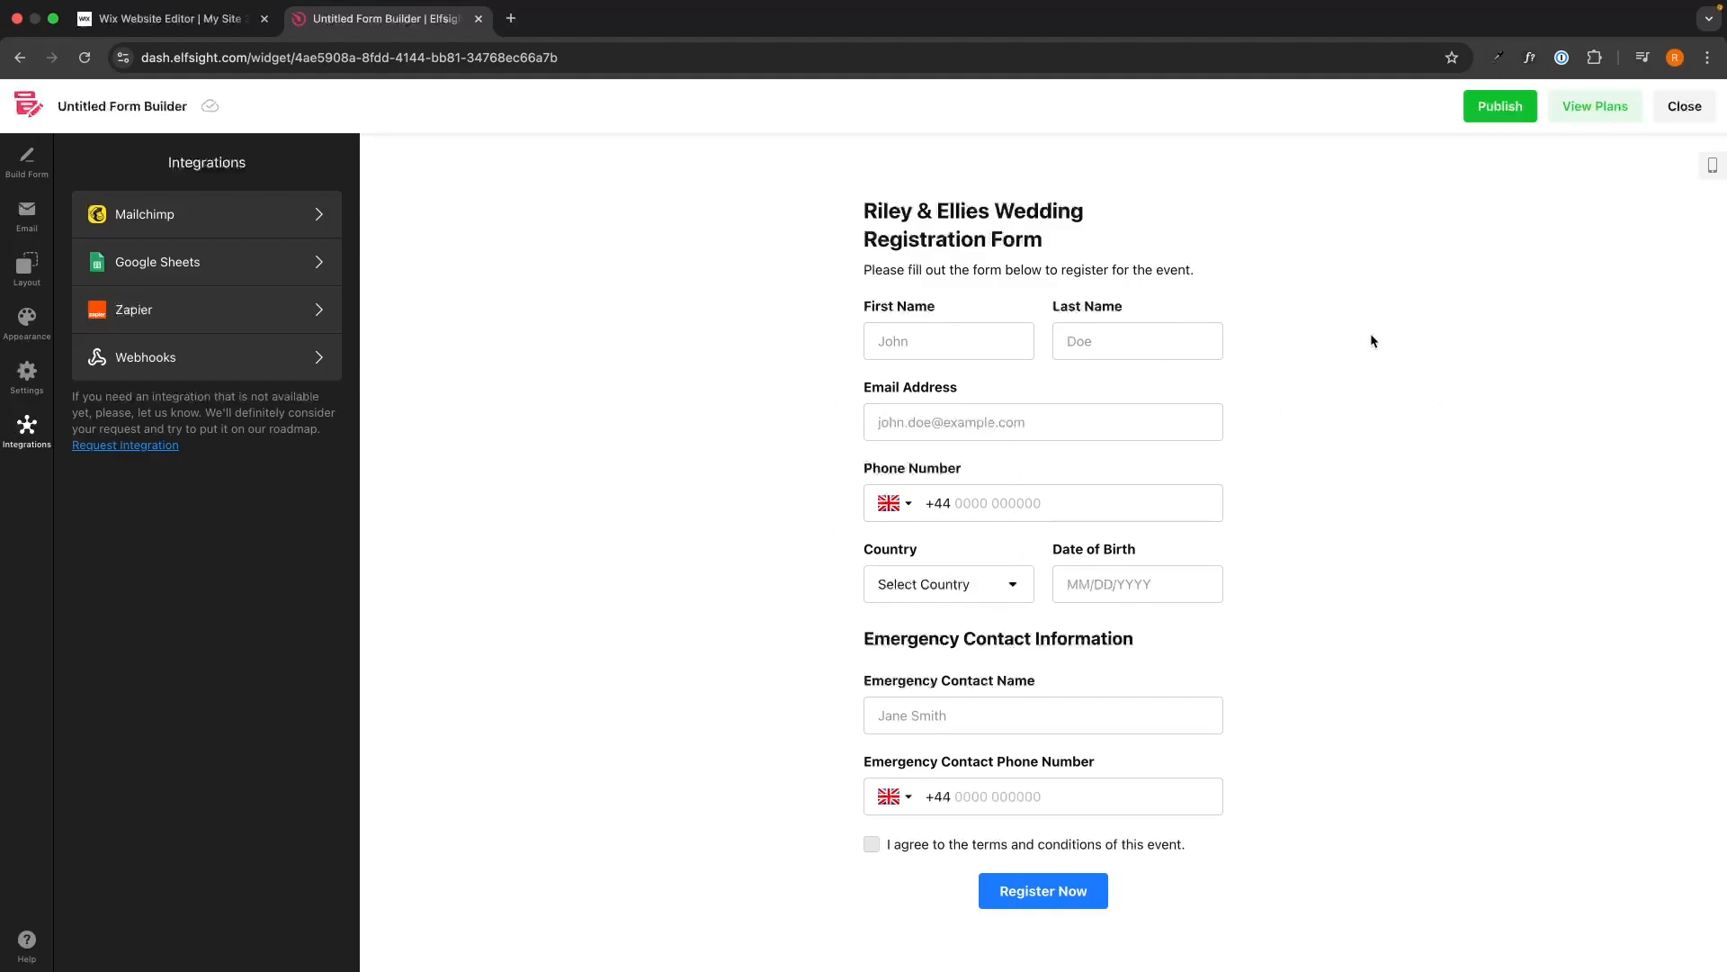
left_click(1501, 108)
Review the annual pricing plans: Free $0, Basic $5, Pro $10, Premium $20 per month.
left_click(1584, 113)
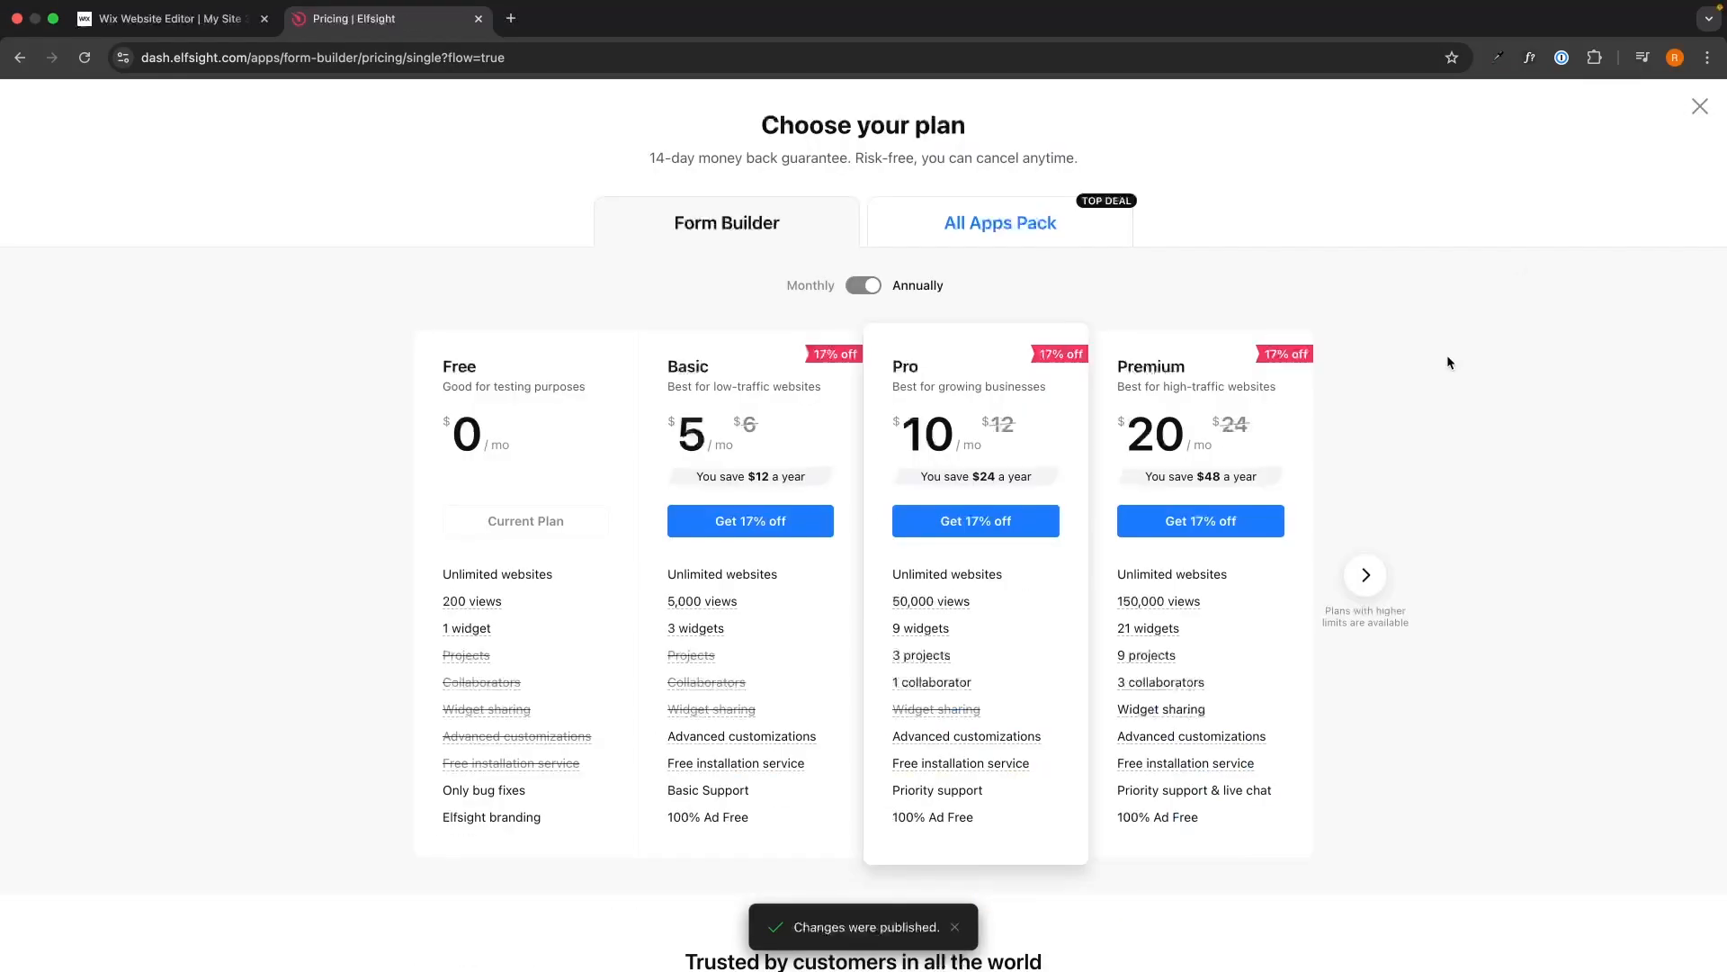
scroll(1447, 360, "down", 1)
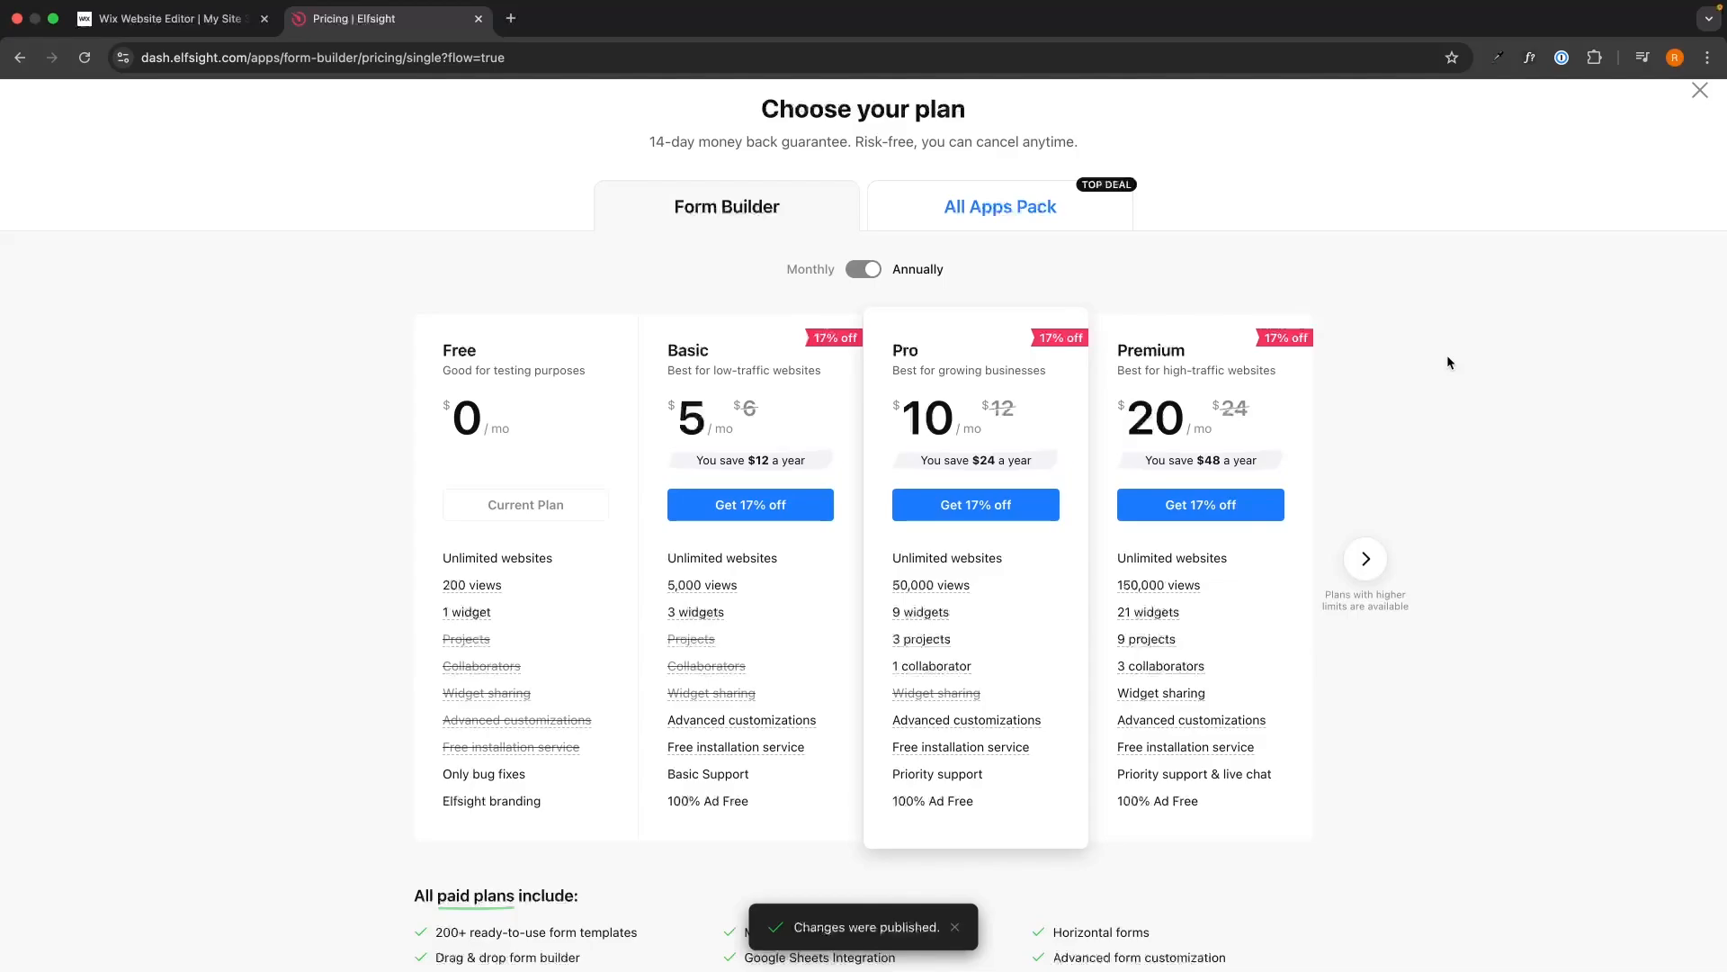
left_click_drag(427, 351, 554, 423)
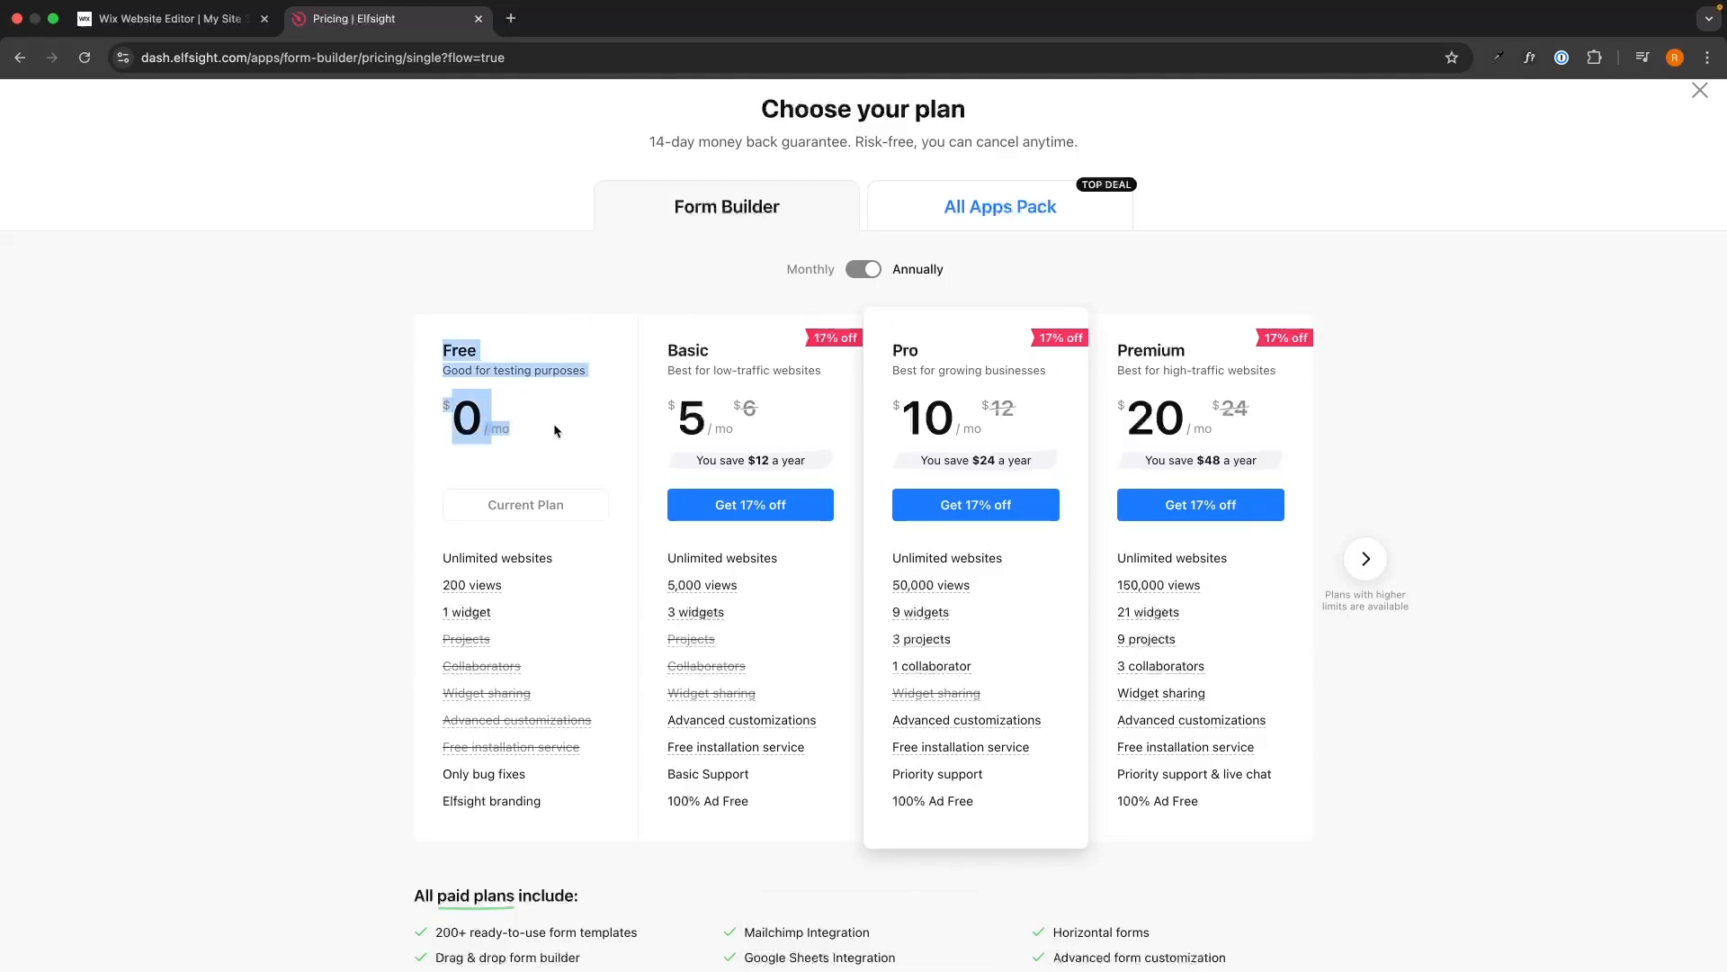
left_click(553, 419)
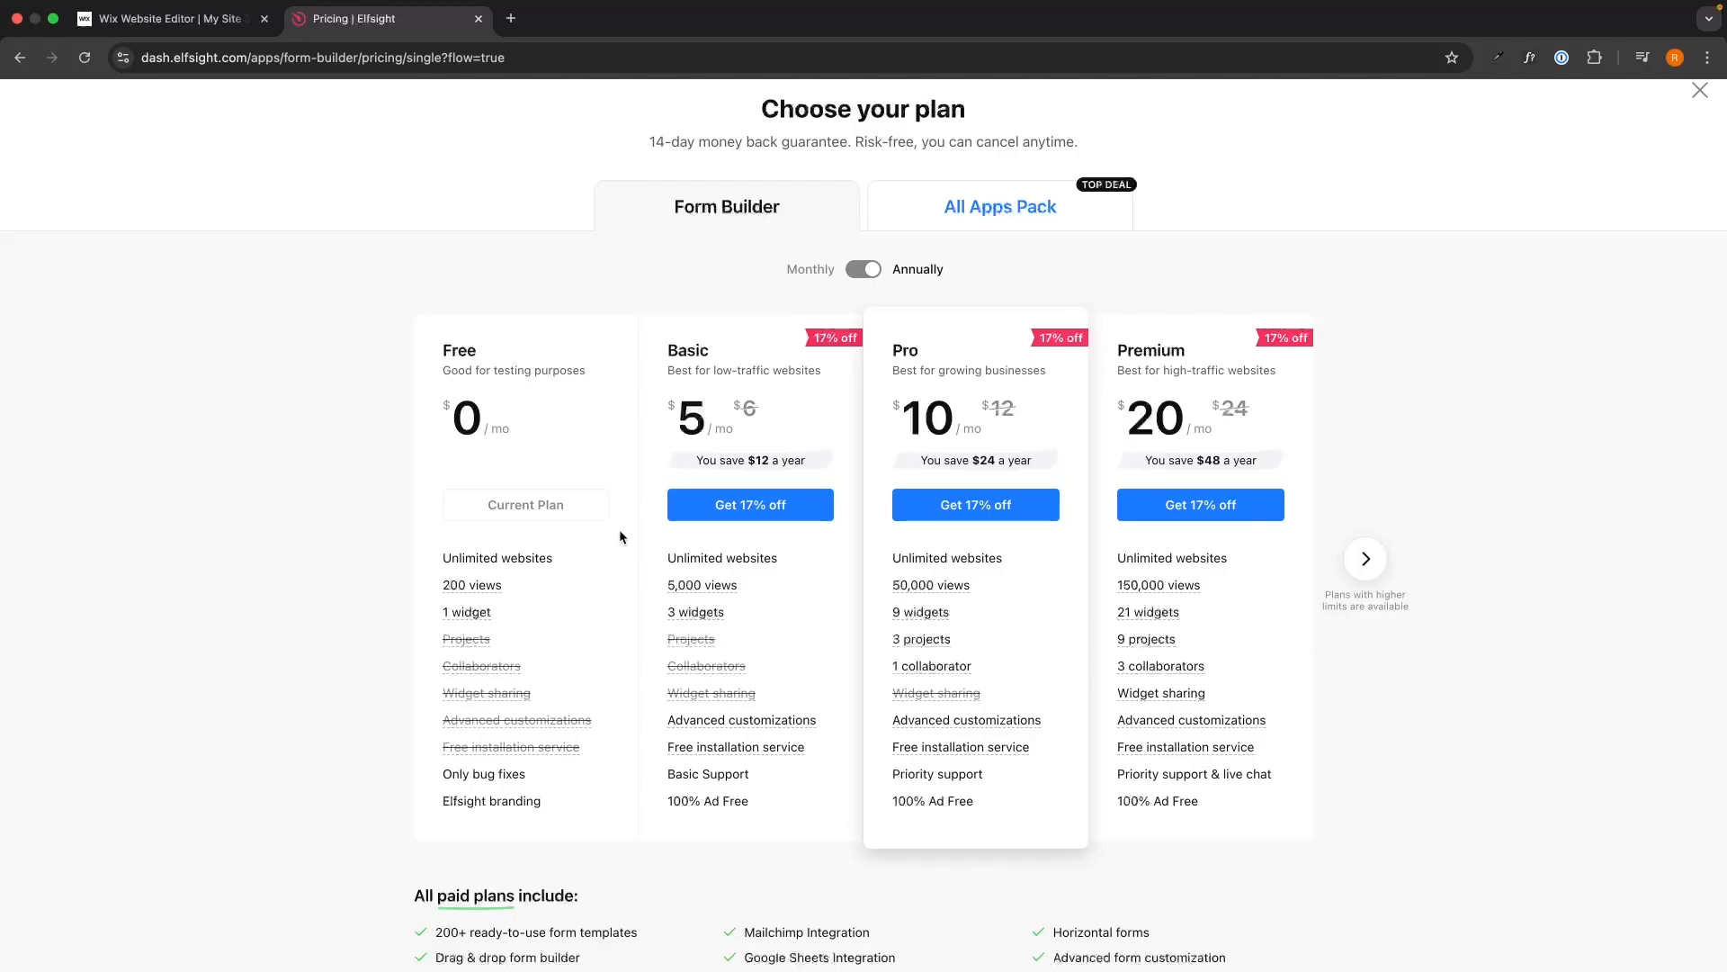
mouse_move(713, 591)
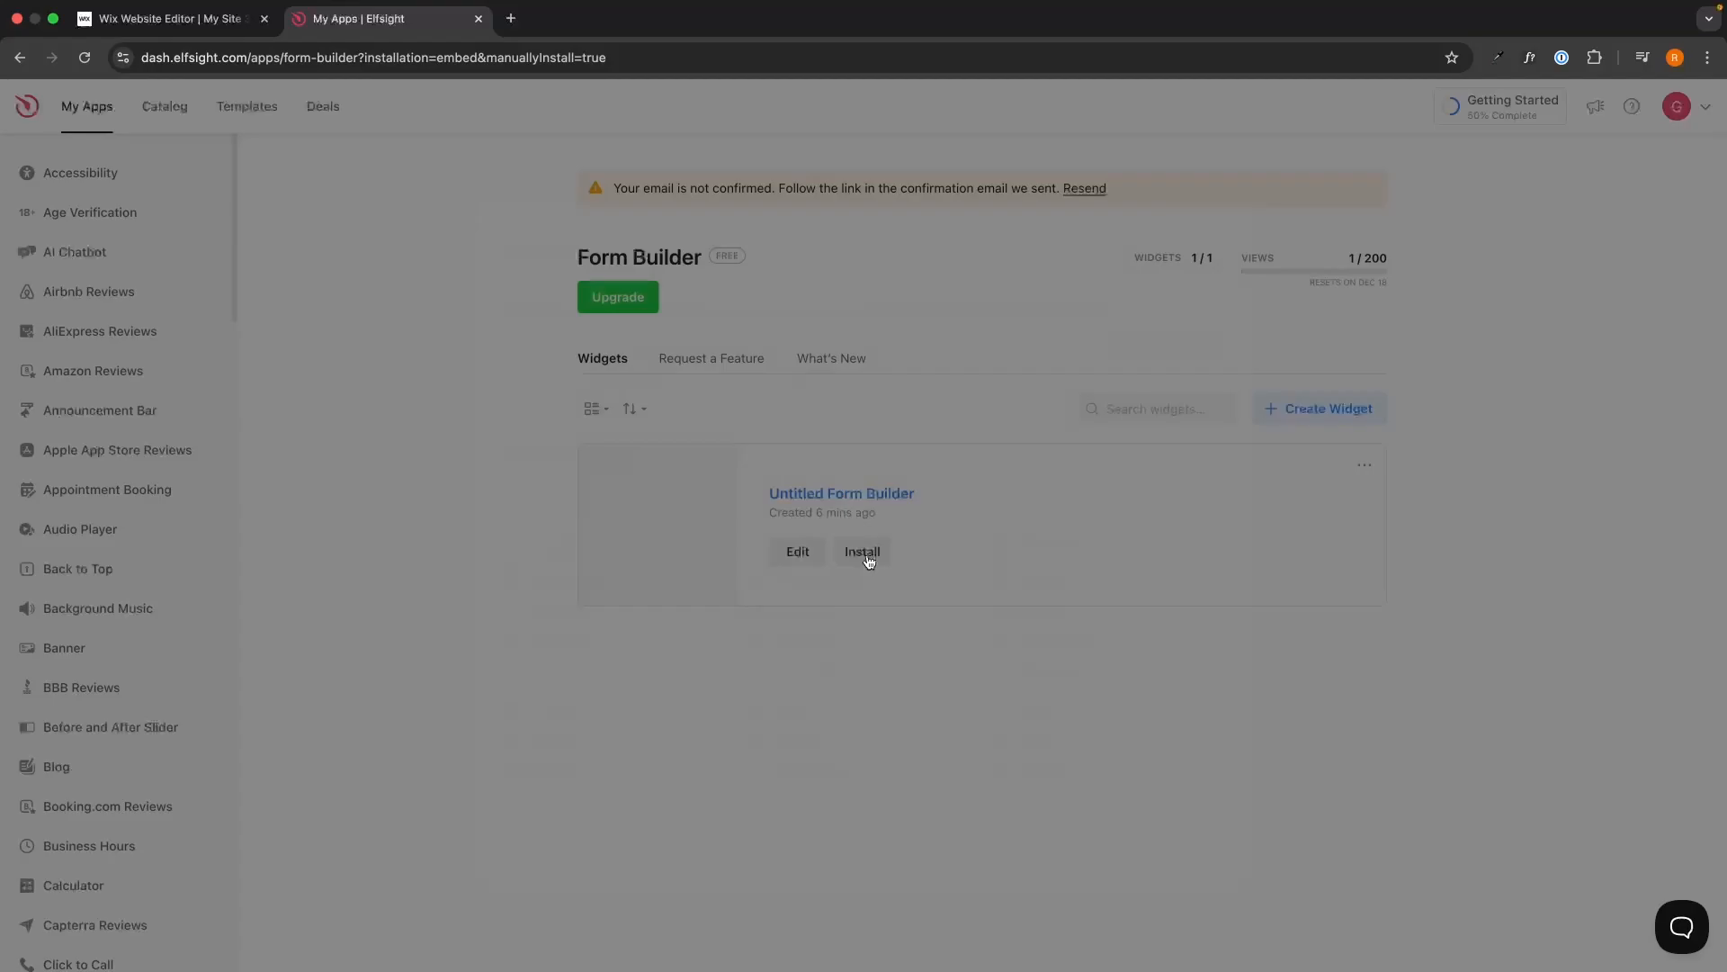
Copy the form widget's three-line embed code and go to the Wix editor tab.
left_click(866, 550)
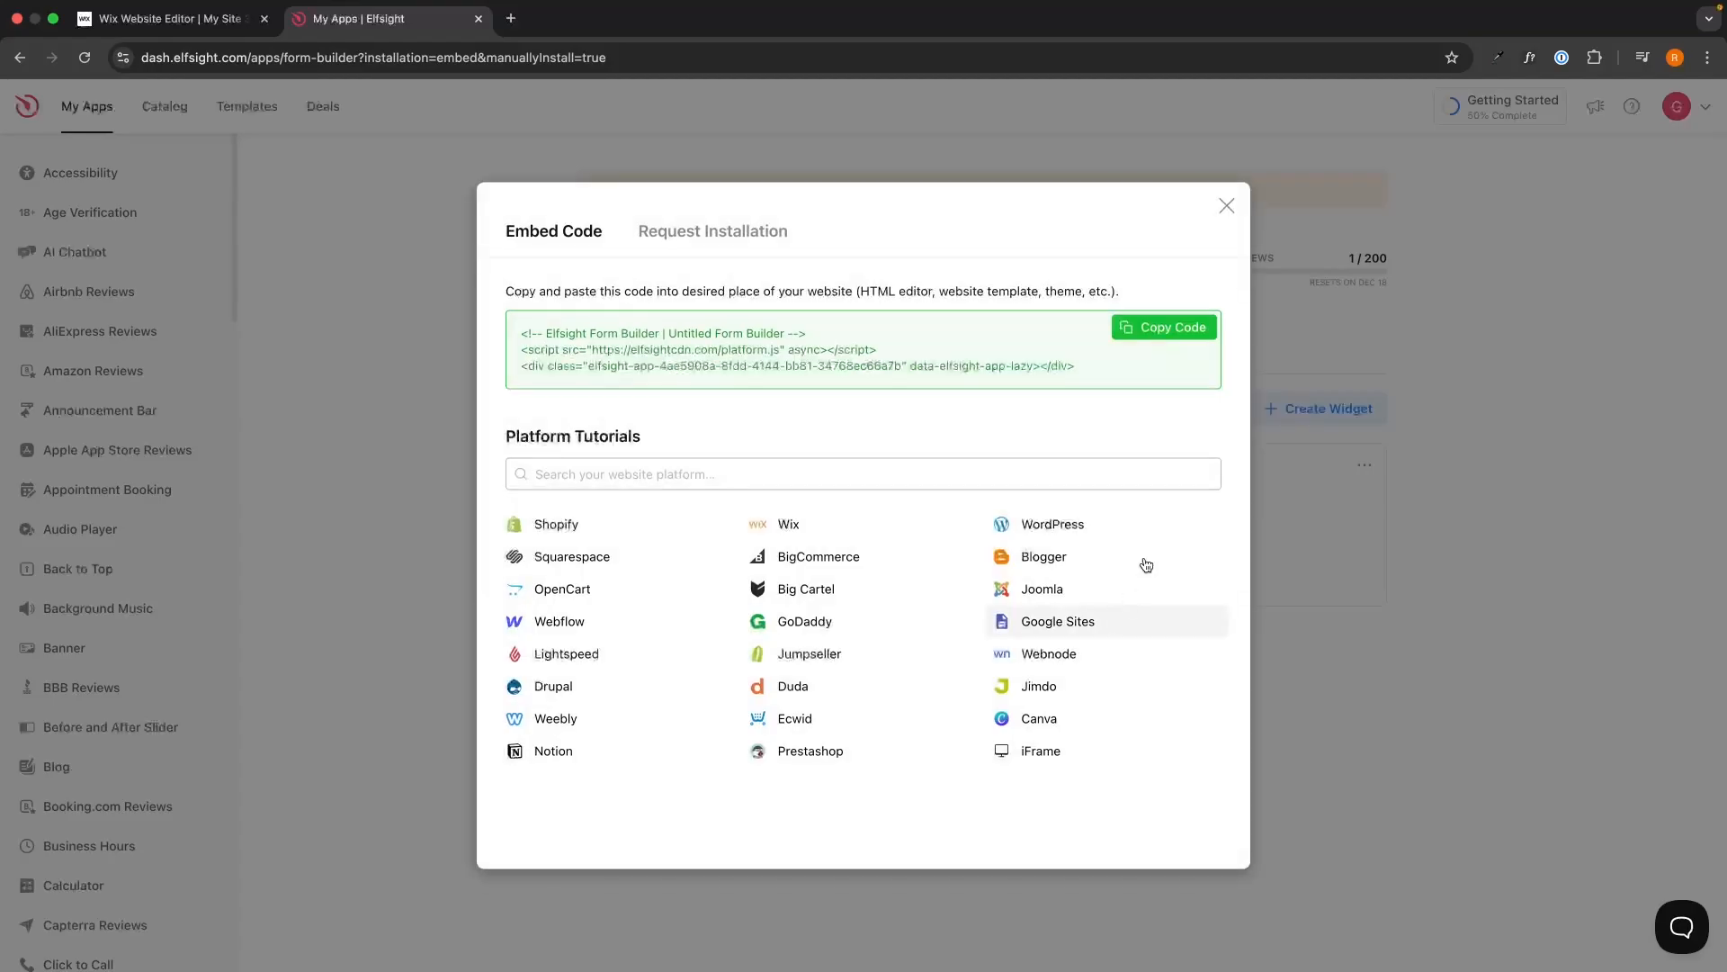
left_click_drag(1077, 364, 522, 333)
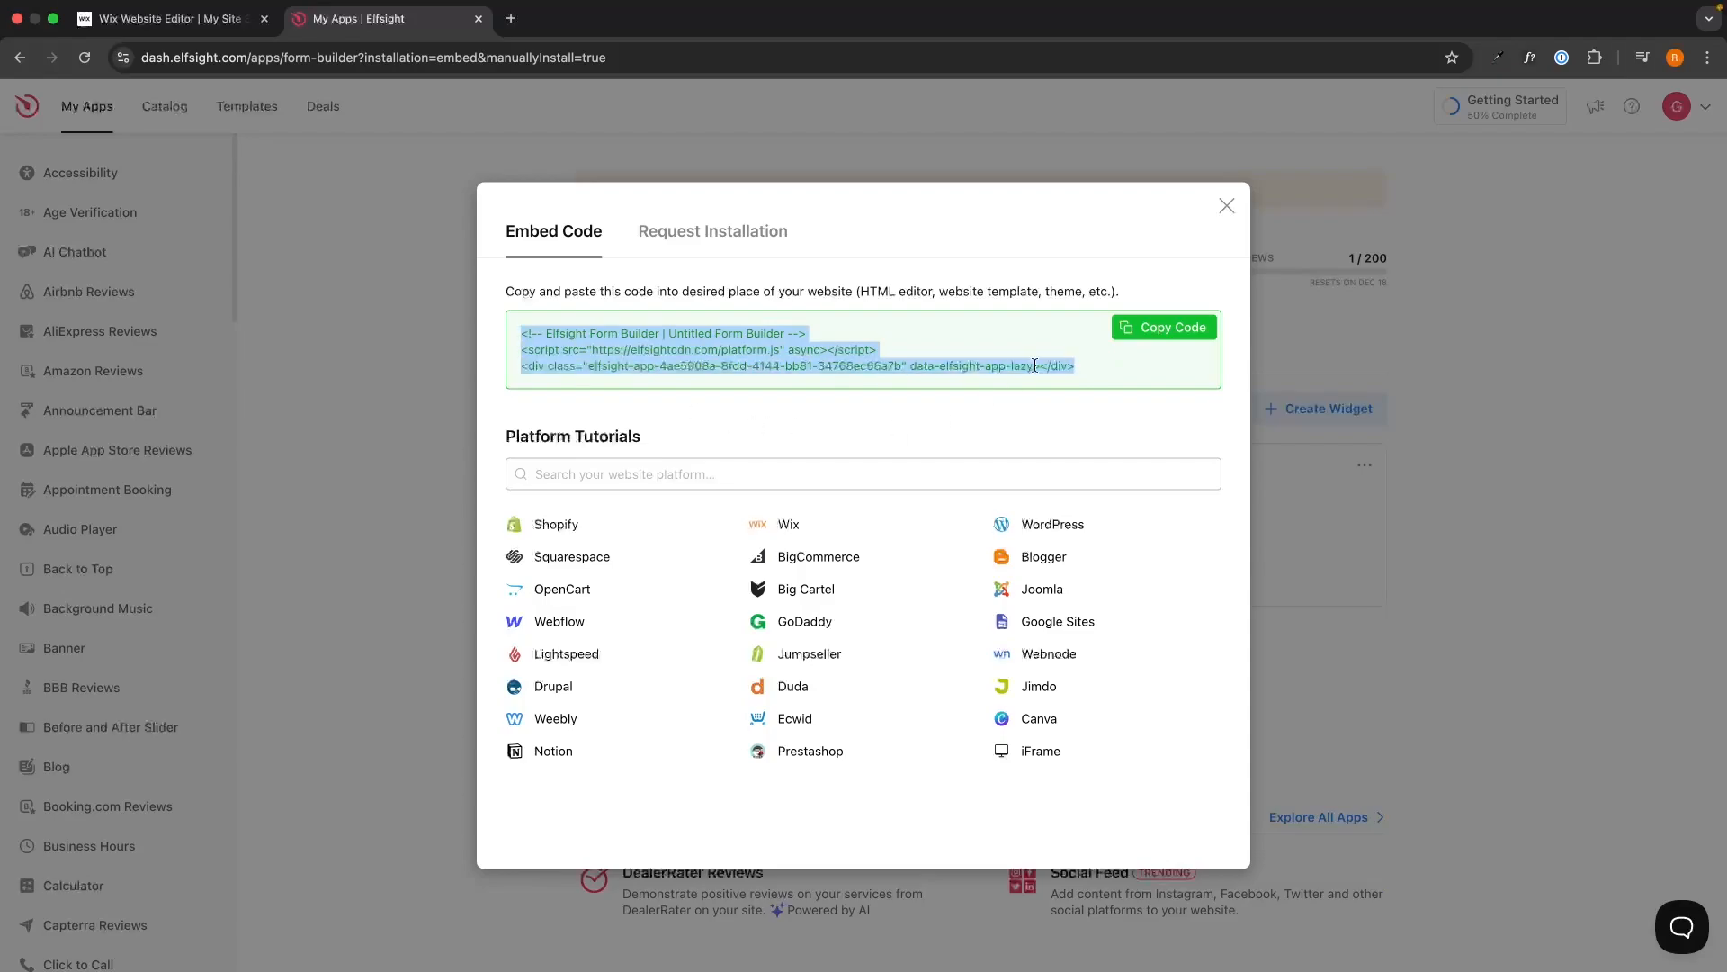
left_click(1164, 327)
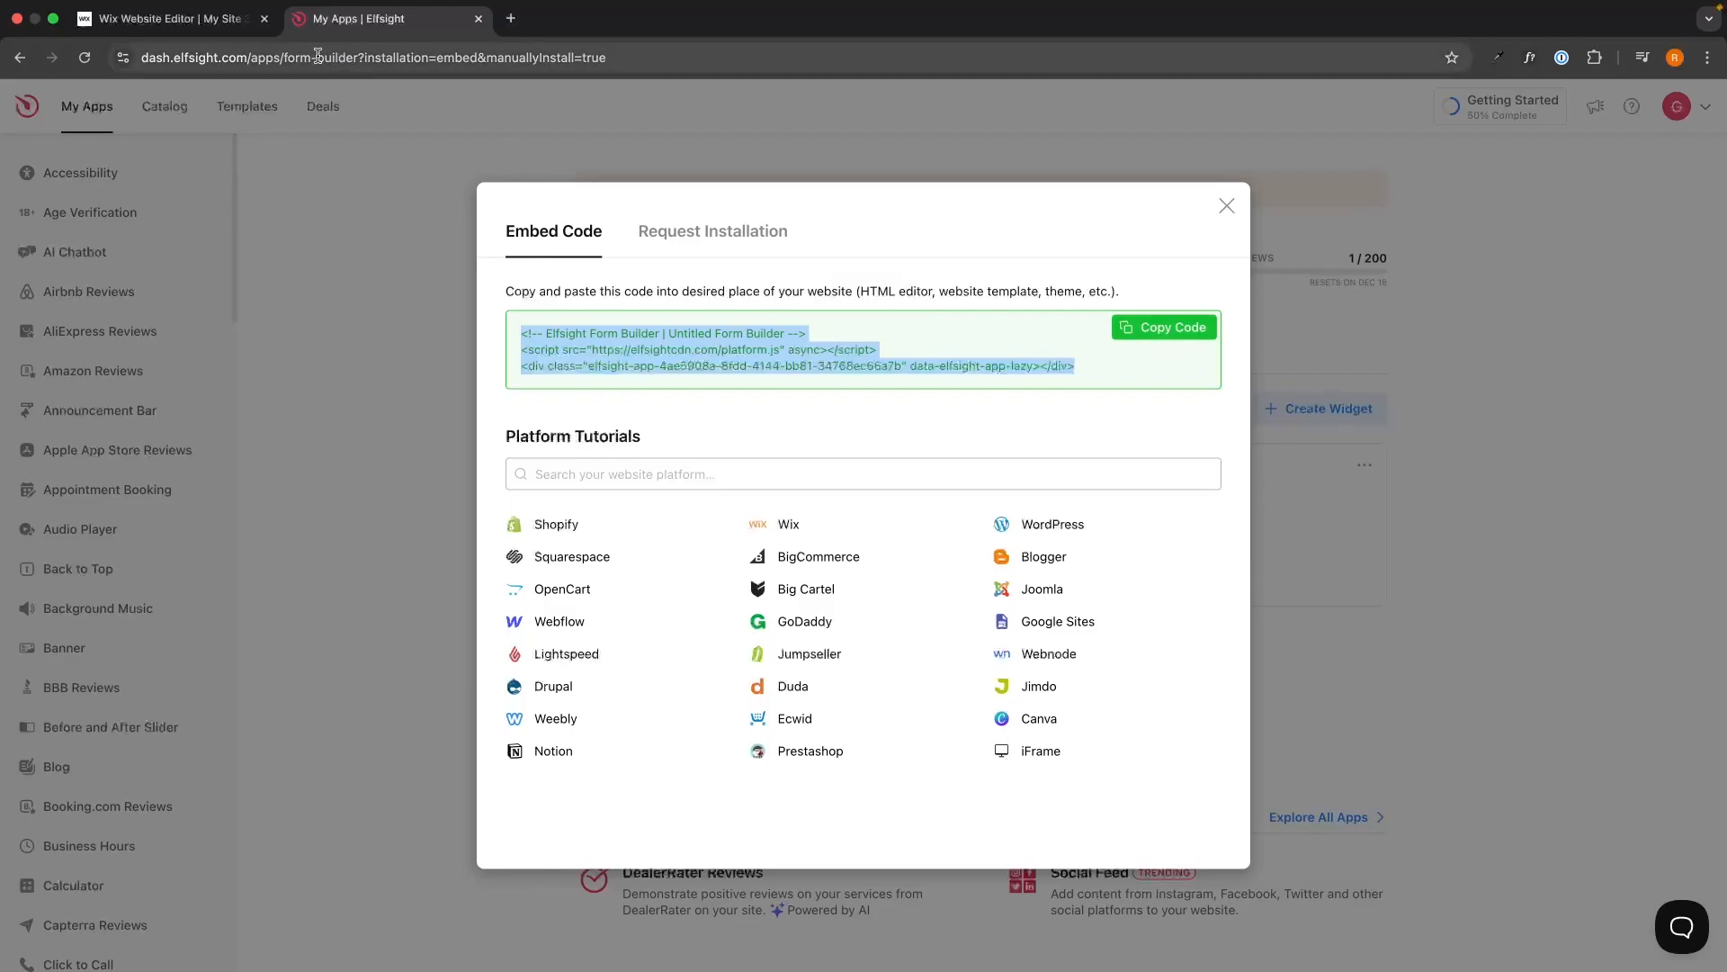
left_click(171, 18)
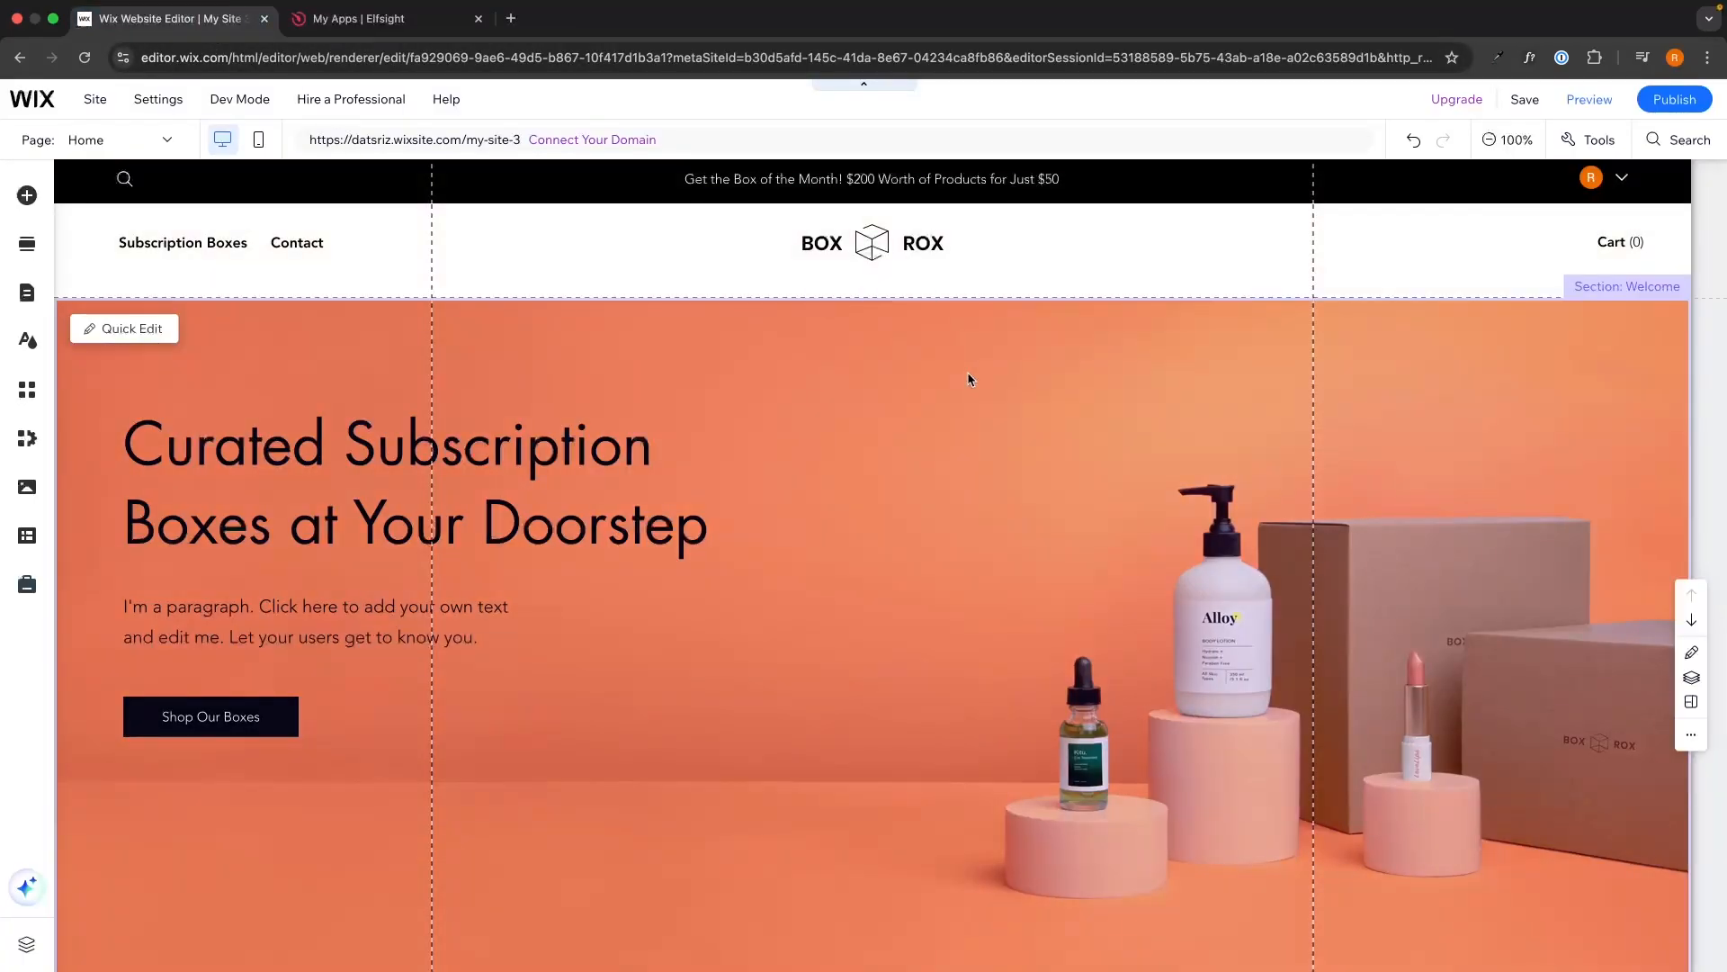
Add a new empty section directly above the As Featured in section.
scroll(965, 413, "down", 3)
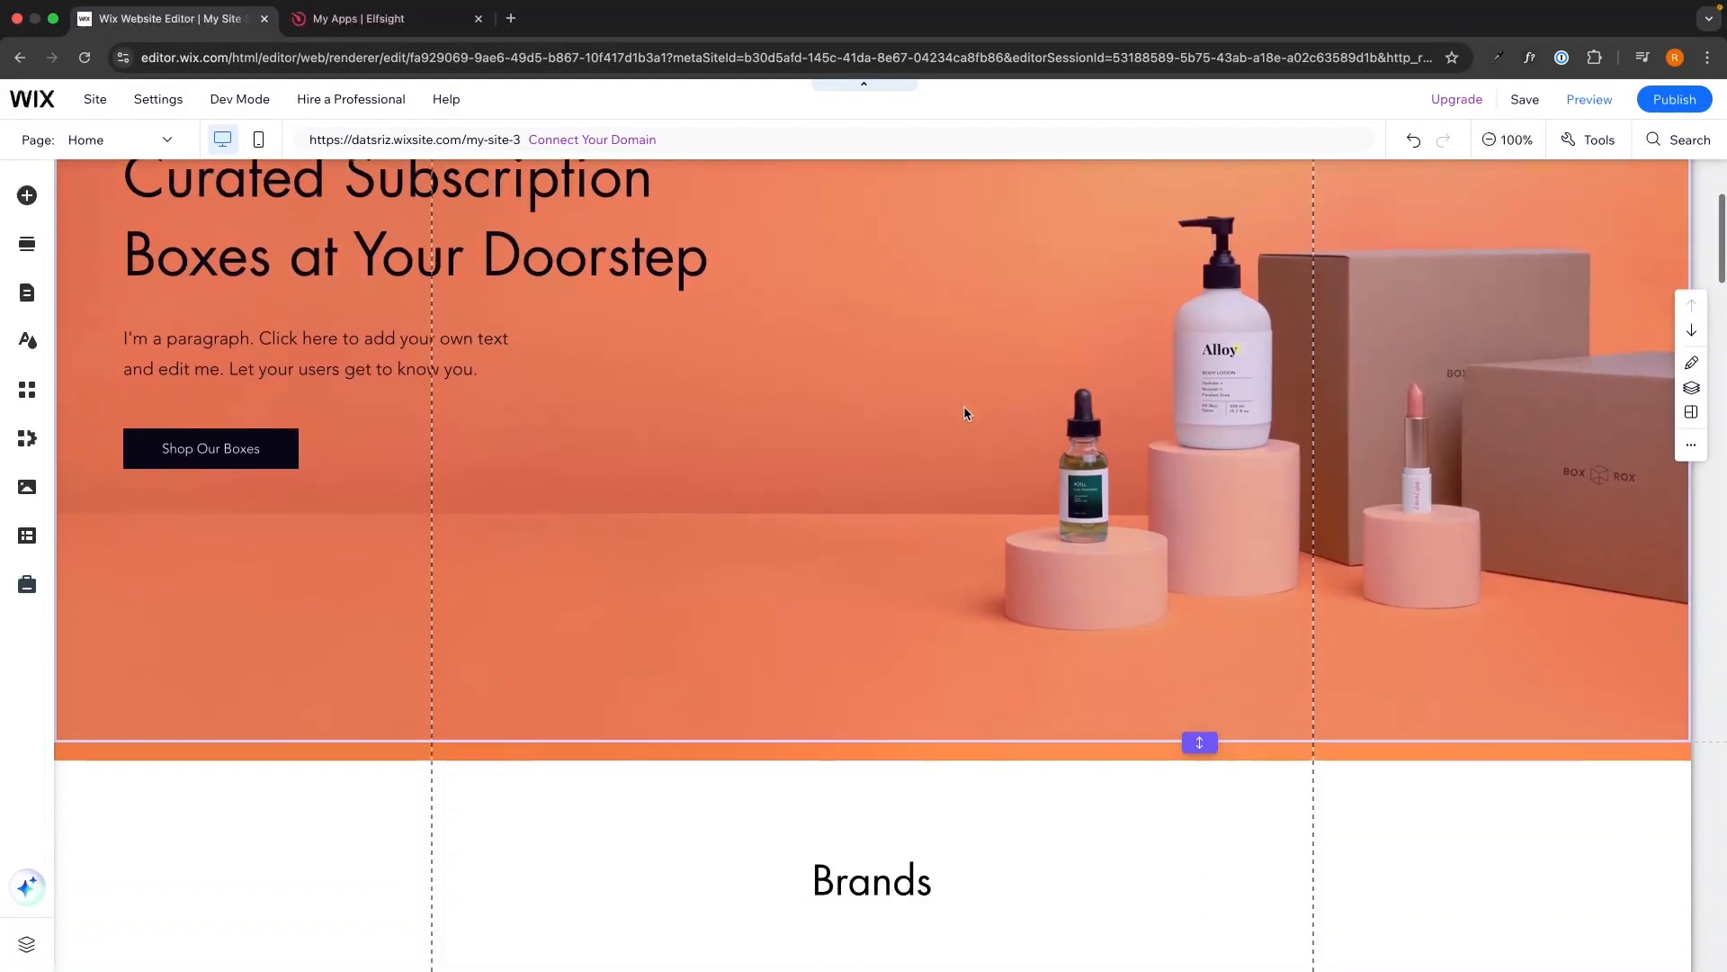
scroll(965, 413, "down", 20)
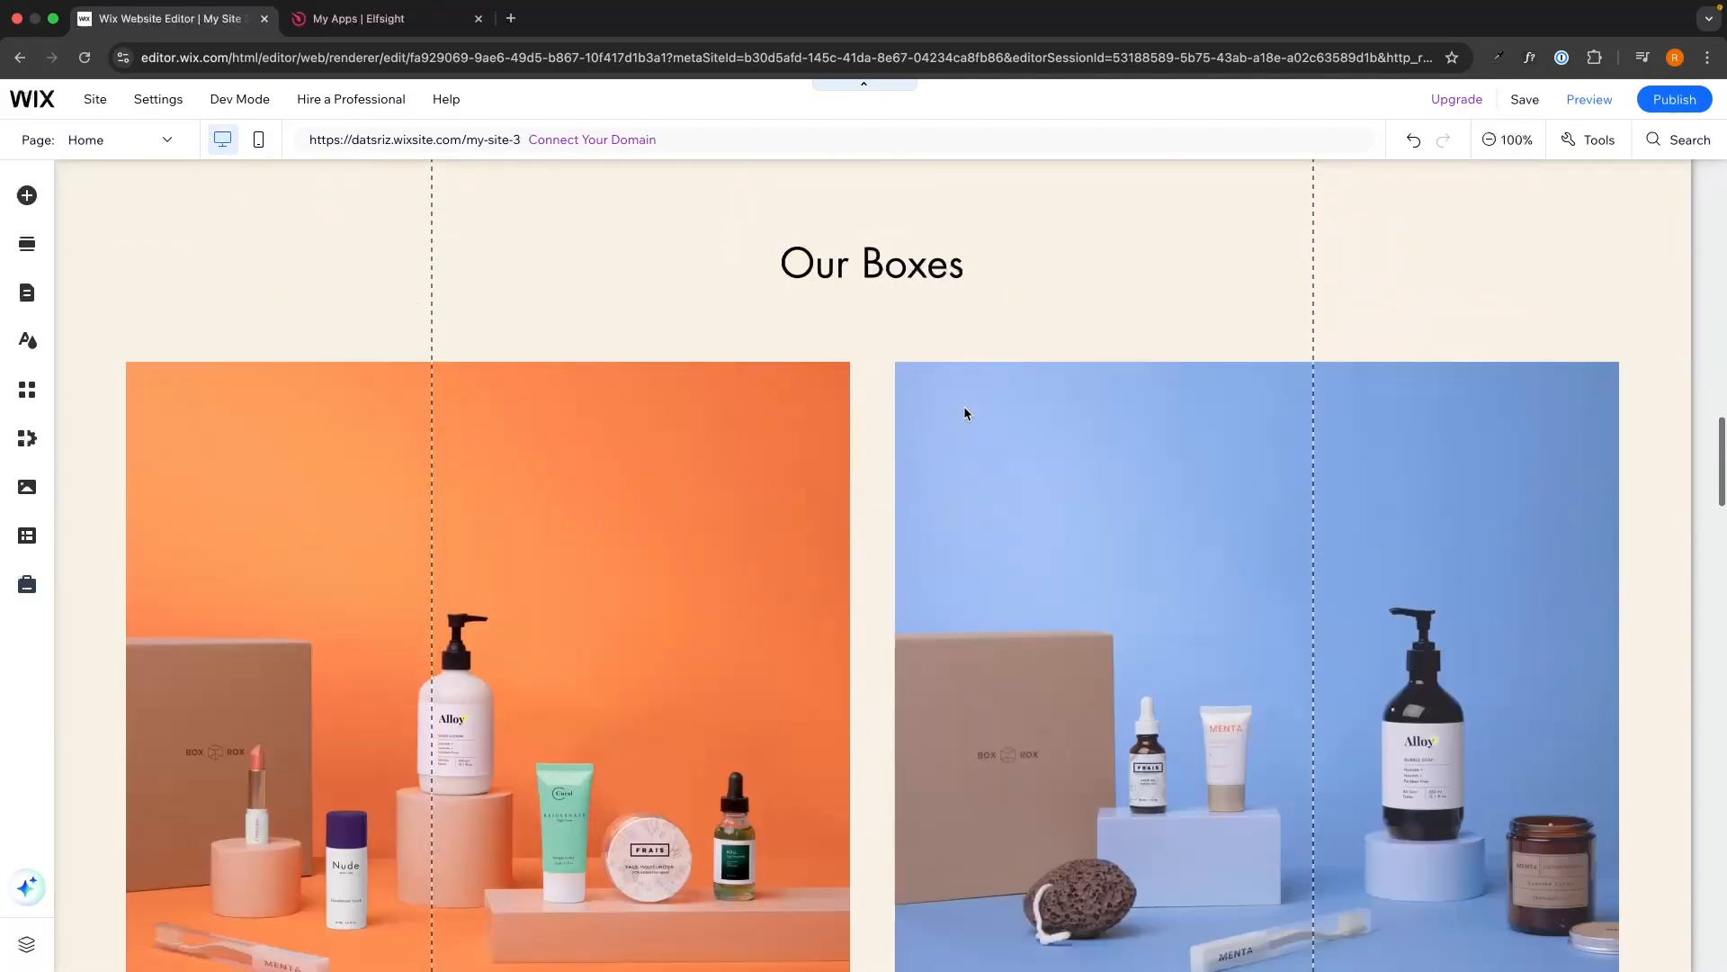
scroll(966, 413, "down", 15)
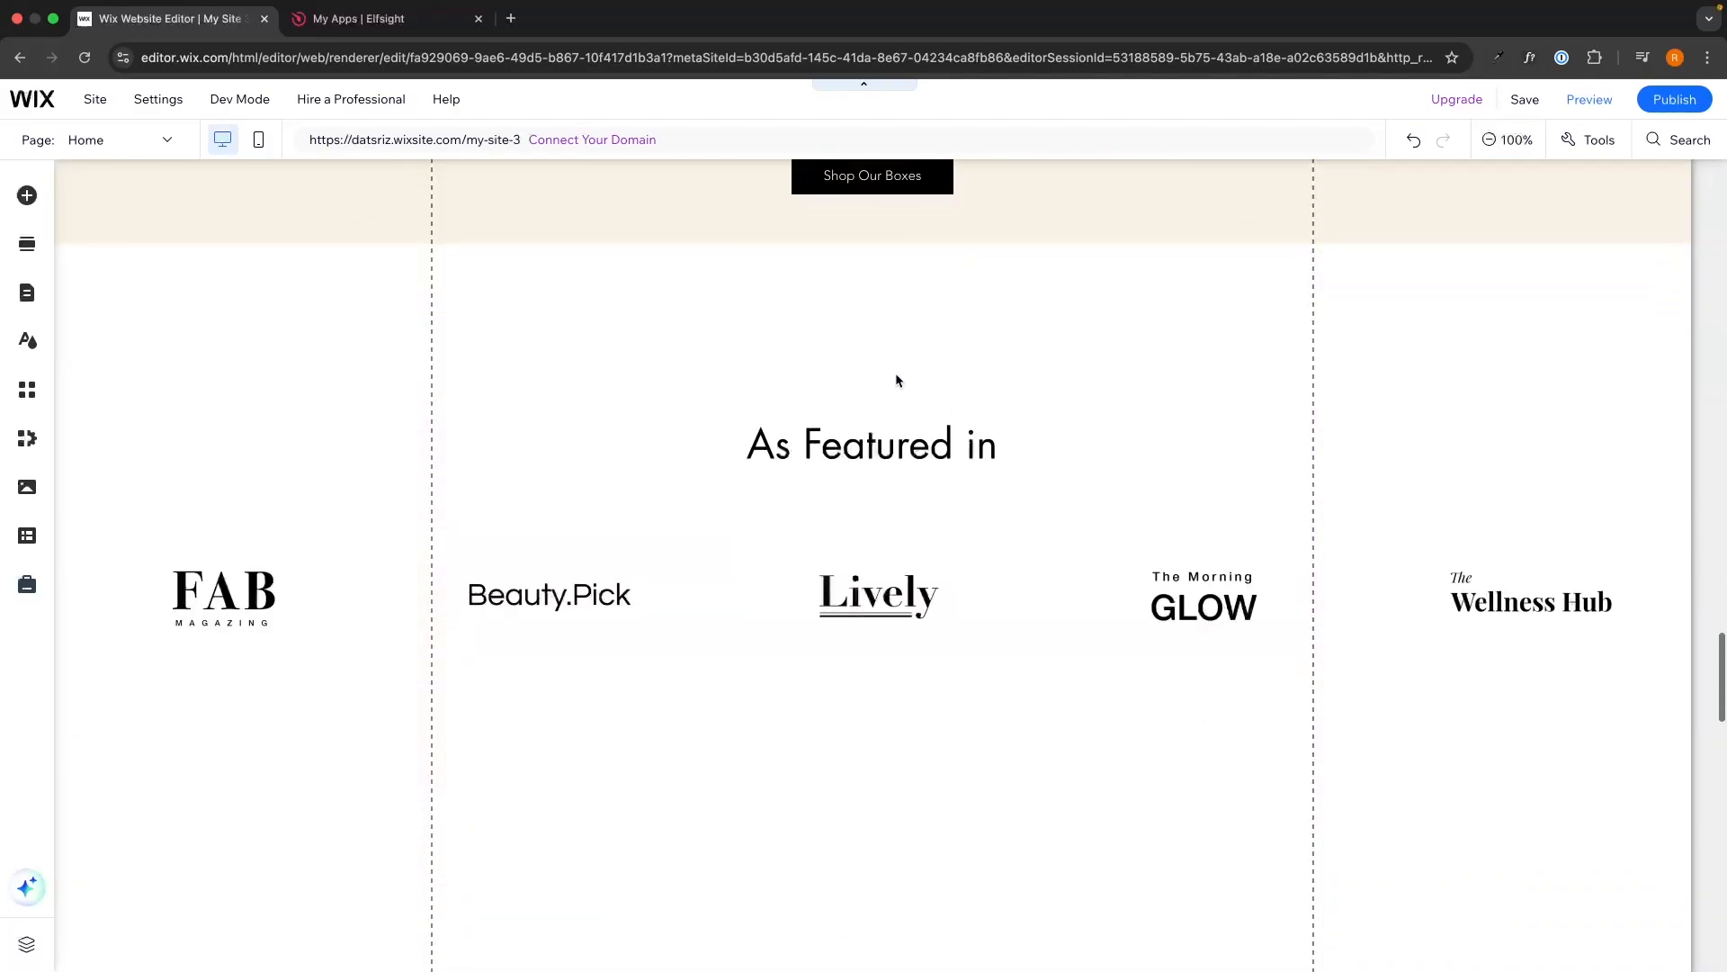
scroll(896, 380, "up", 2)
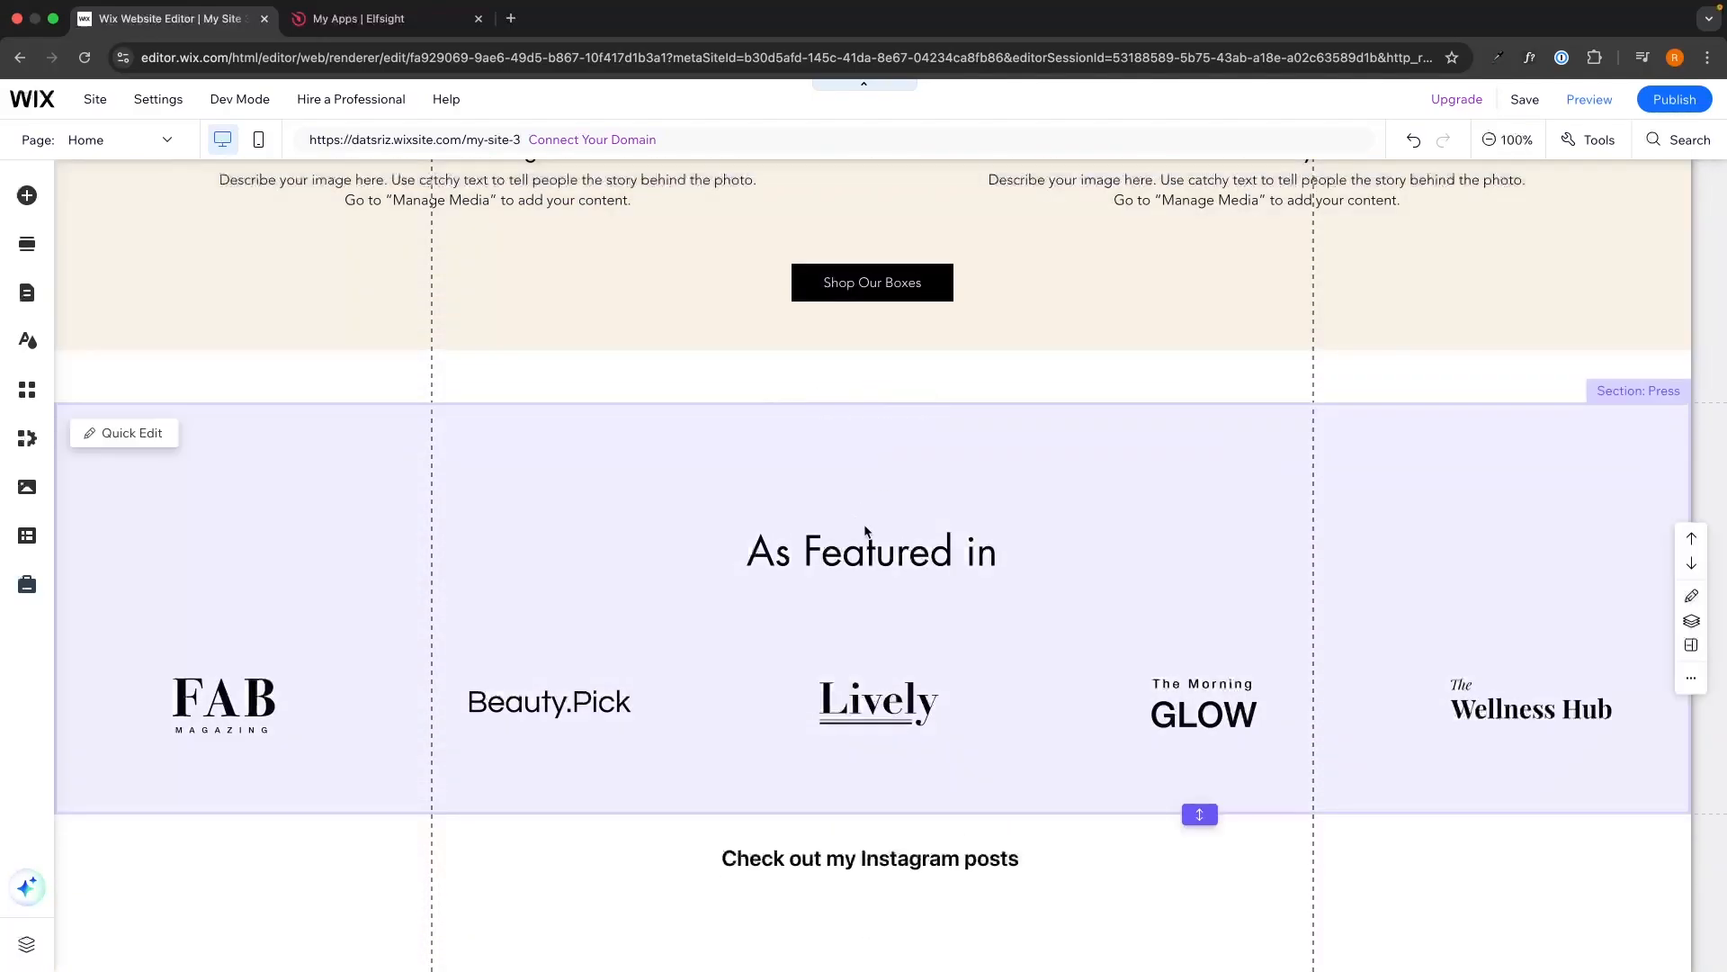
scroll(878, 543, "up", 1)
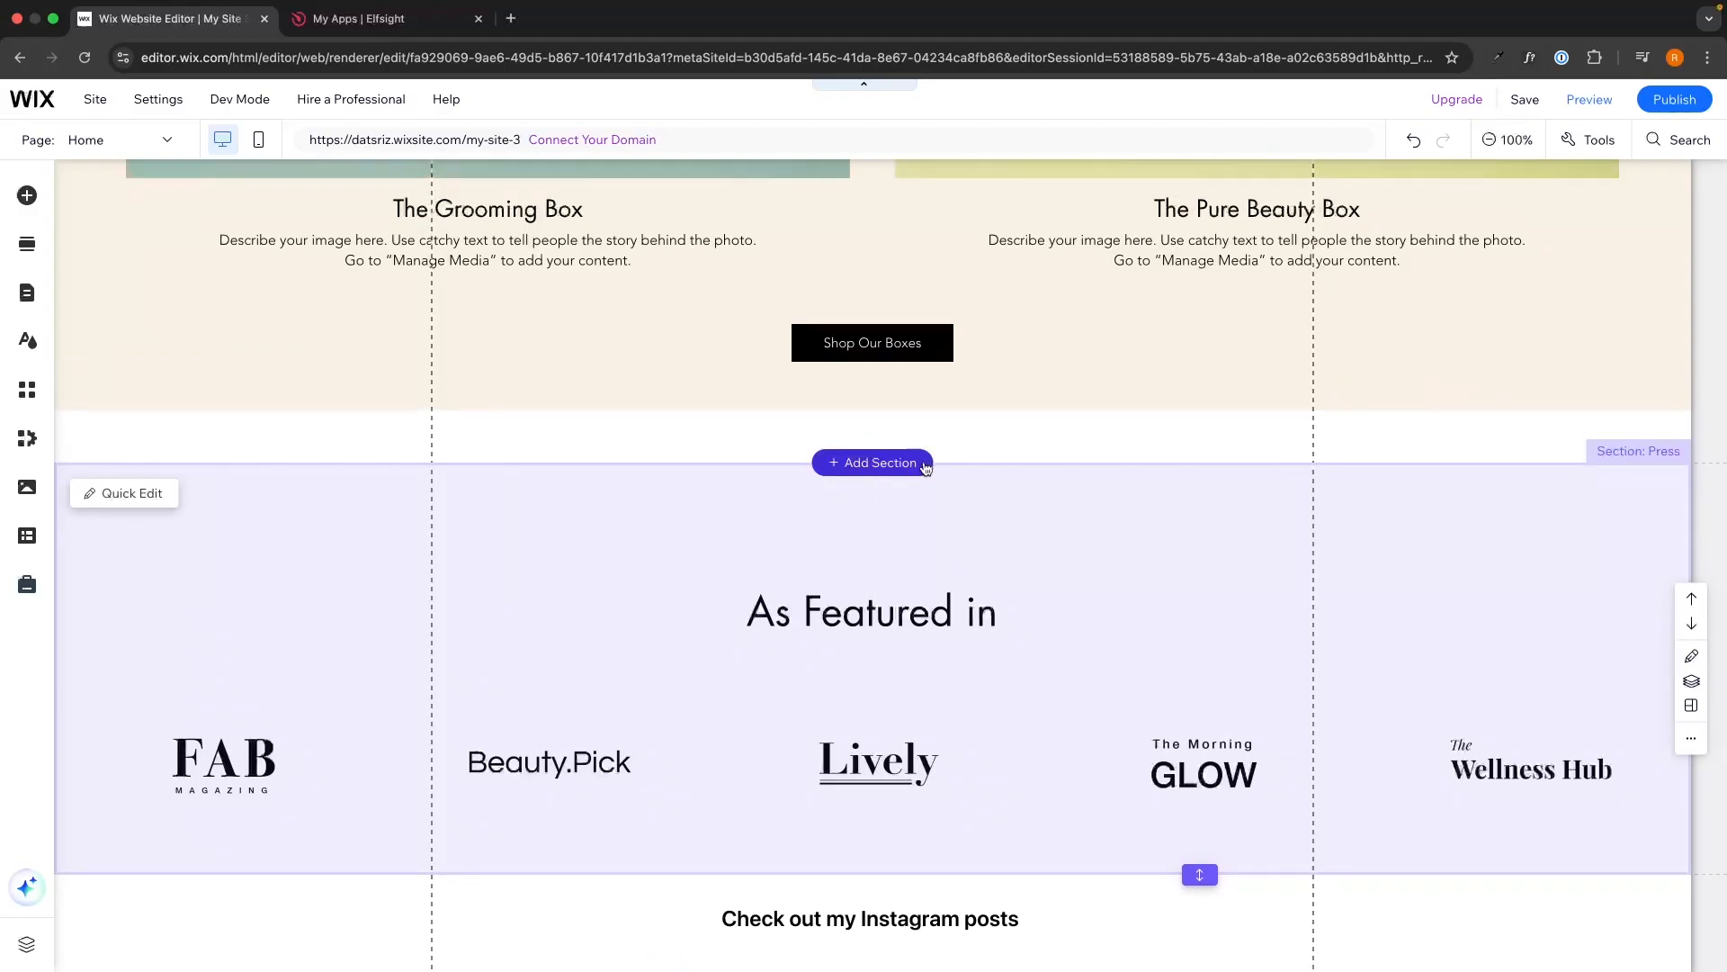
mouse_move(846, 470)
left_click(853, 468)
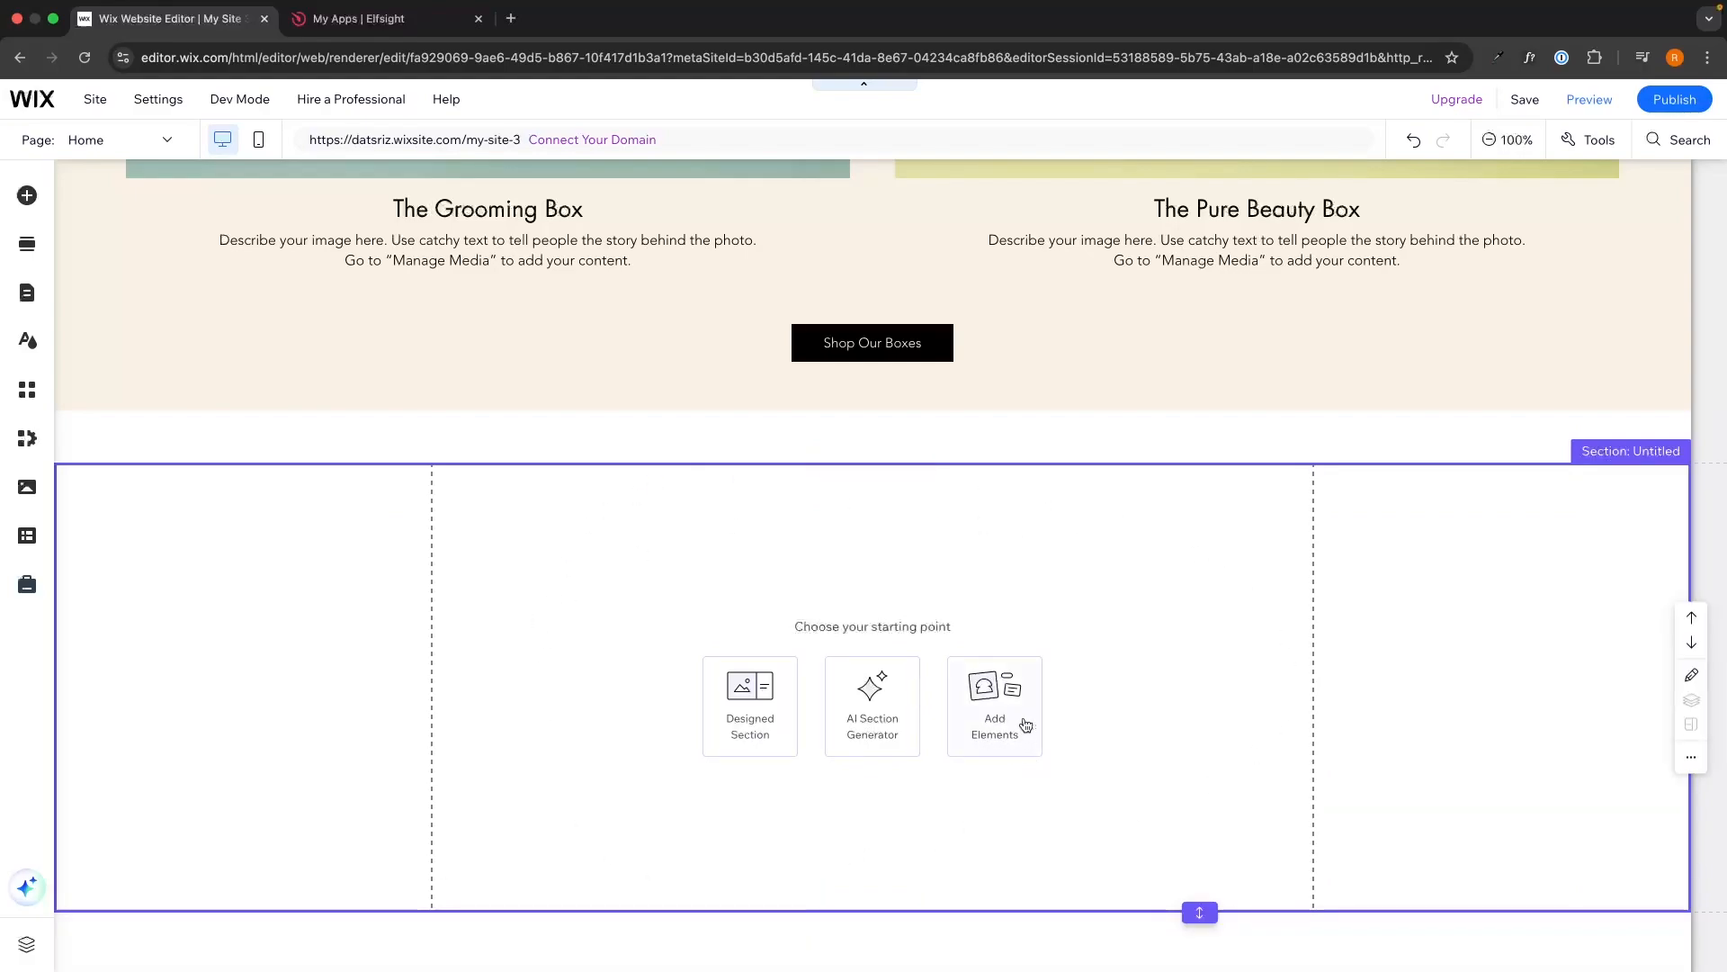
Add an Embed HTML element to the new section with the pasted Elfsight code applied.
left_click(991, 712)
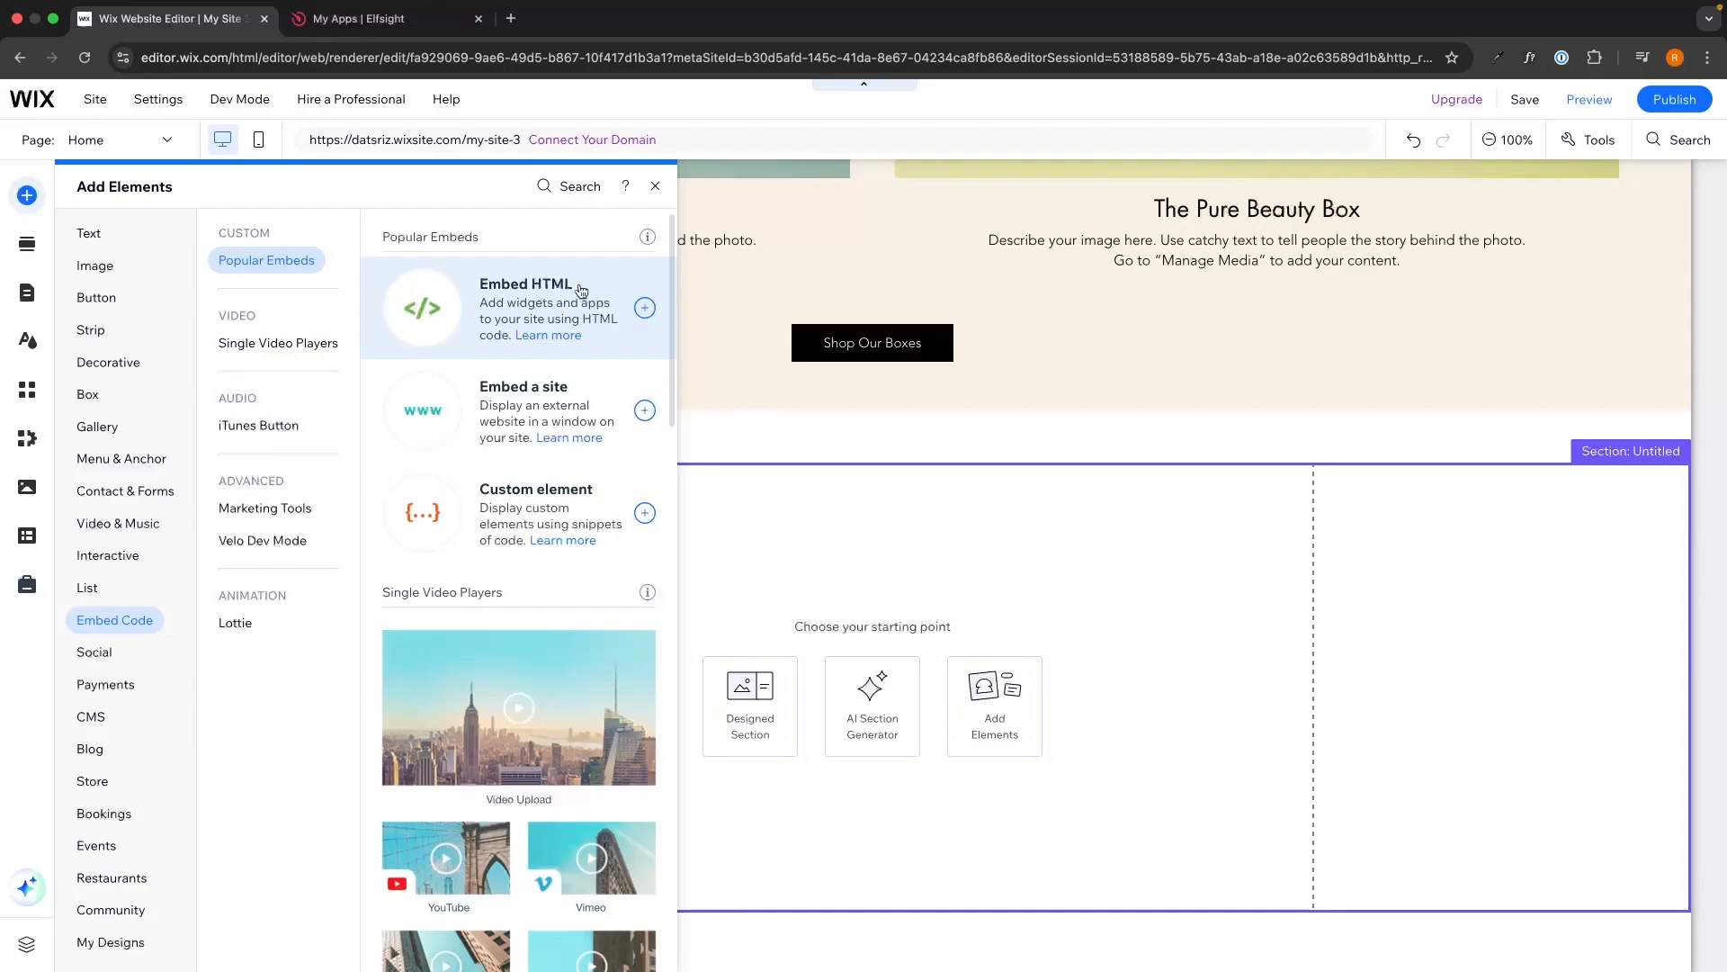
left_click(645, 309)
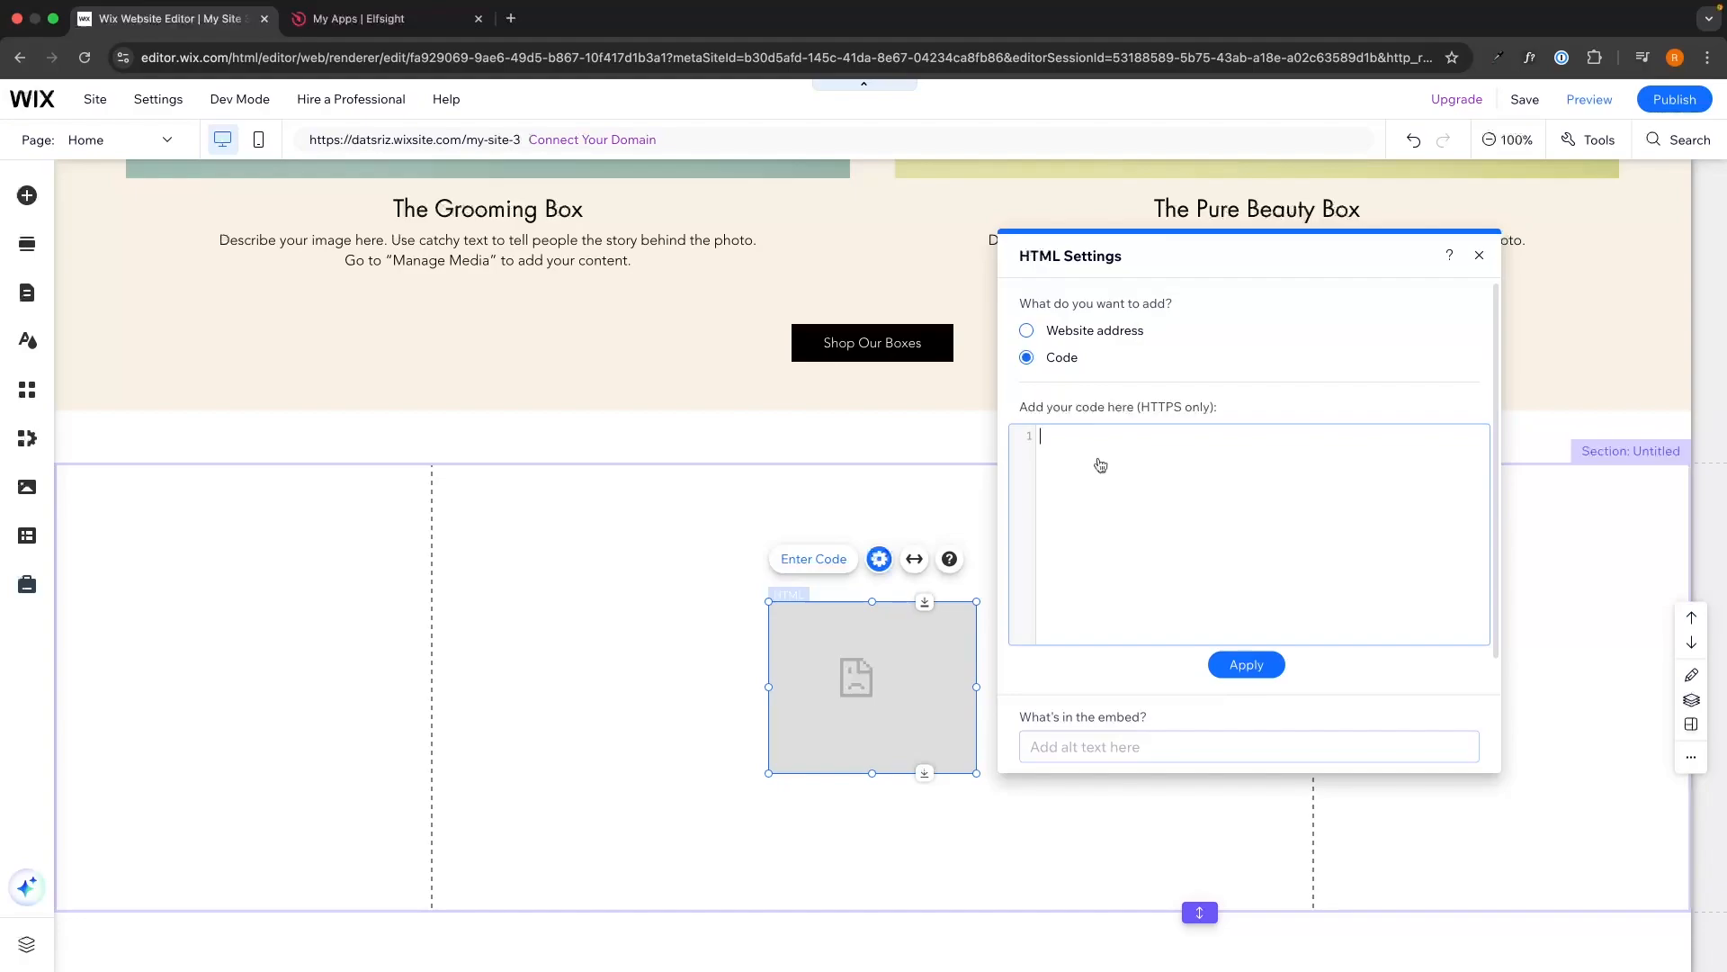
key("super+v")
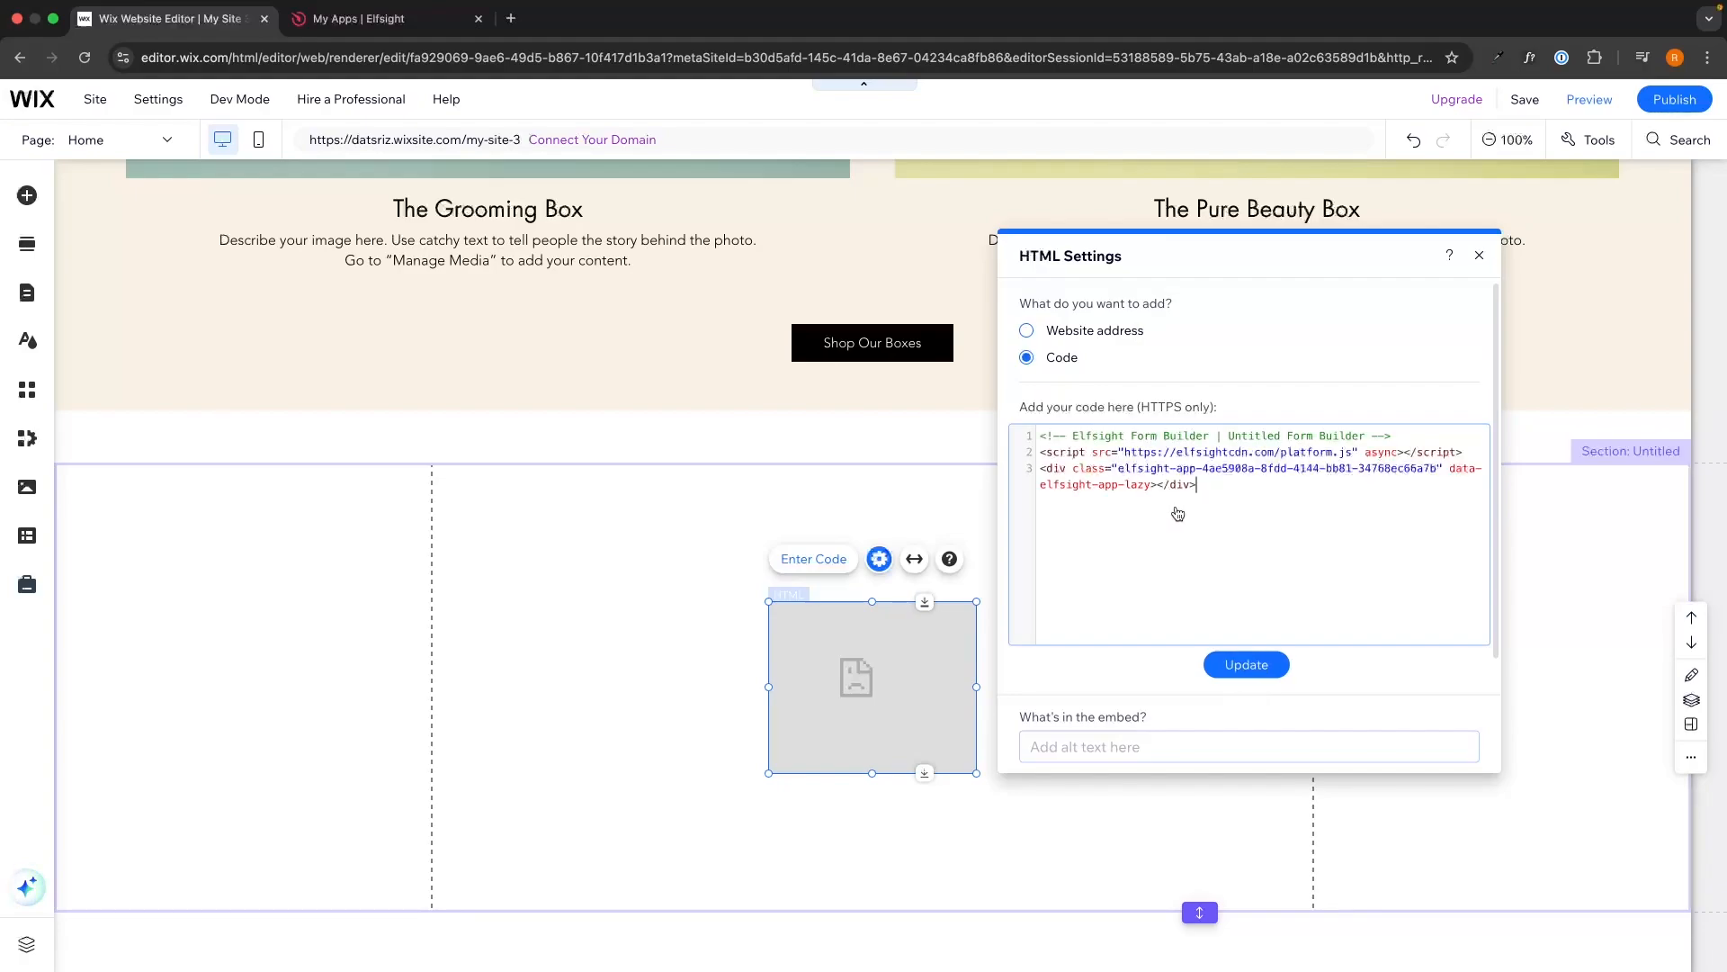
left_click(1242, 664)
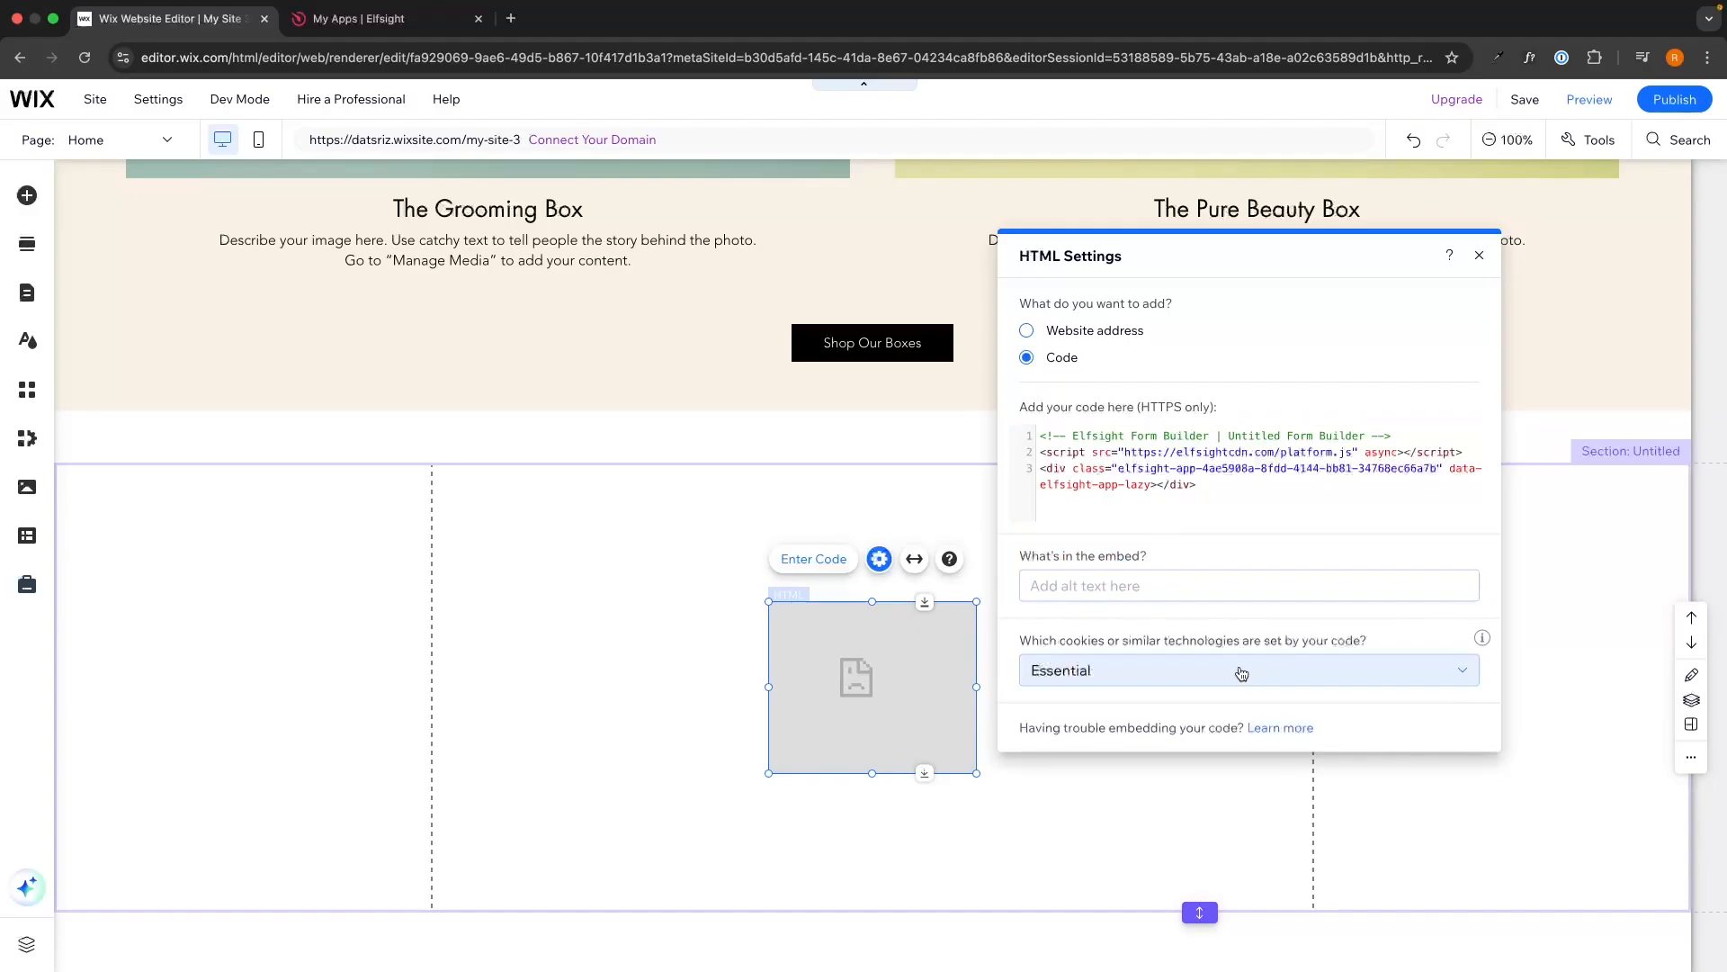
left_click(696, 600)
Widen the HTML embed across the section and make the section taller.
left_click(841, 663)
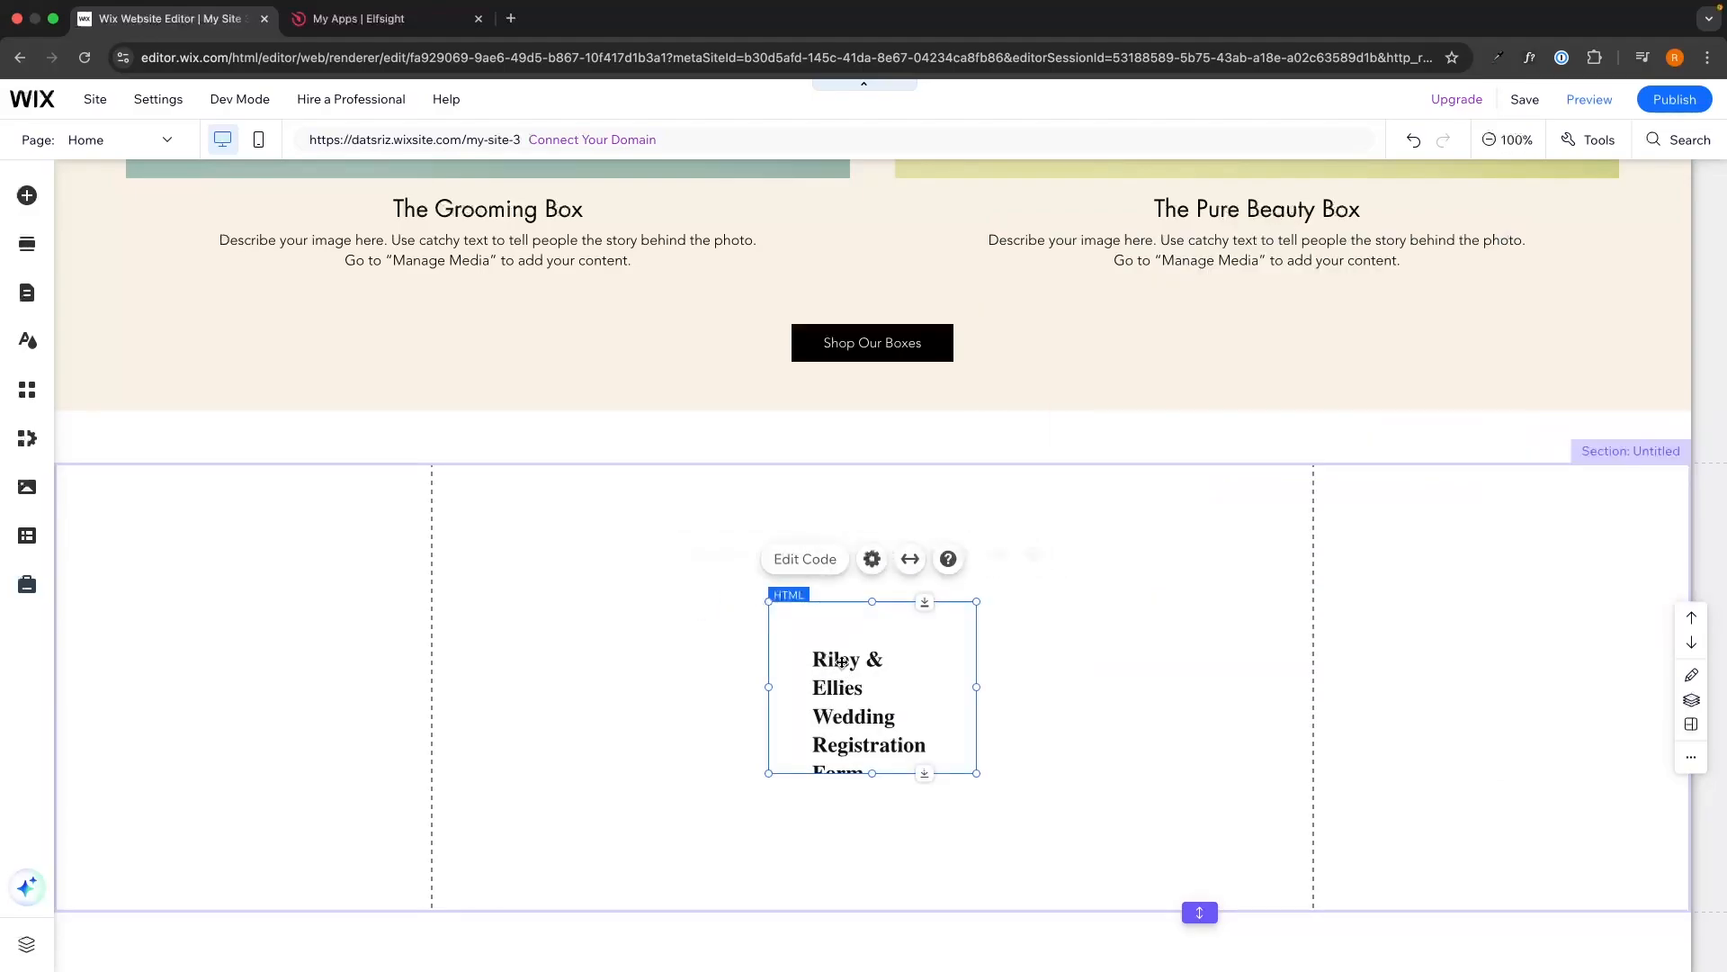
left_click_drag(768, 601, 432, 469)
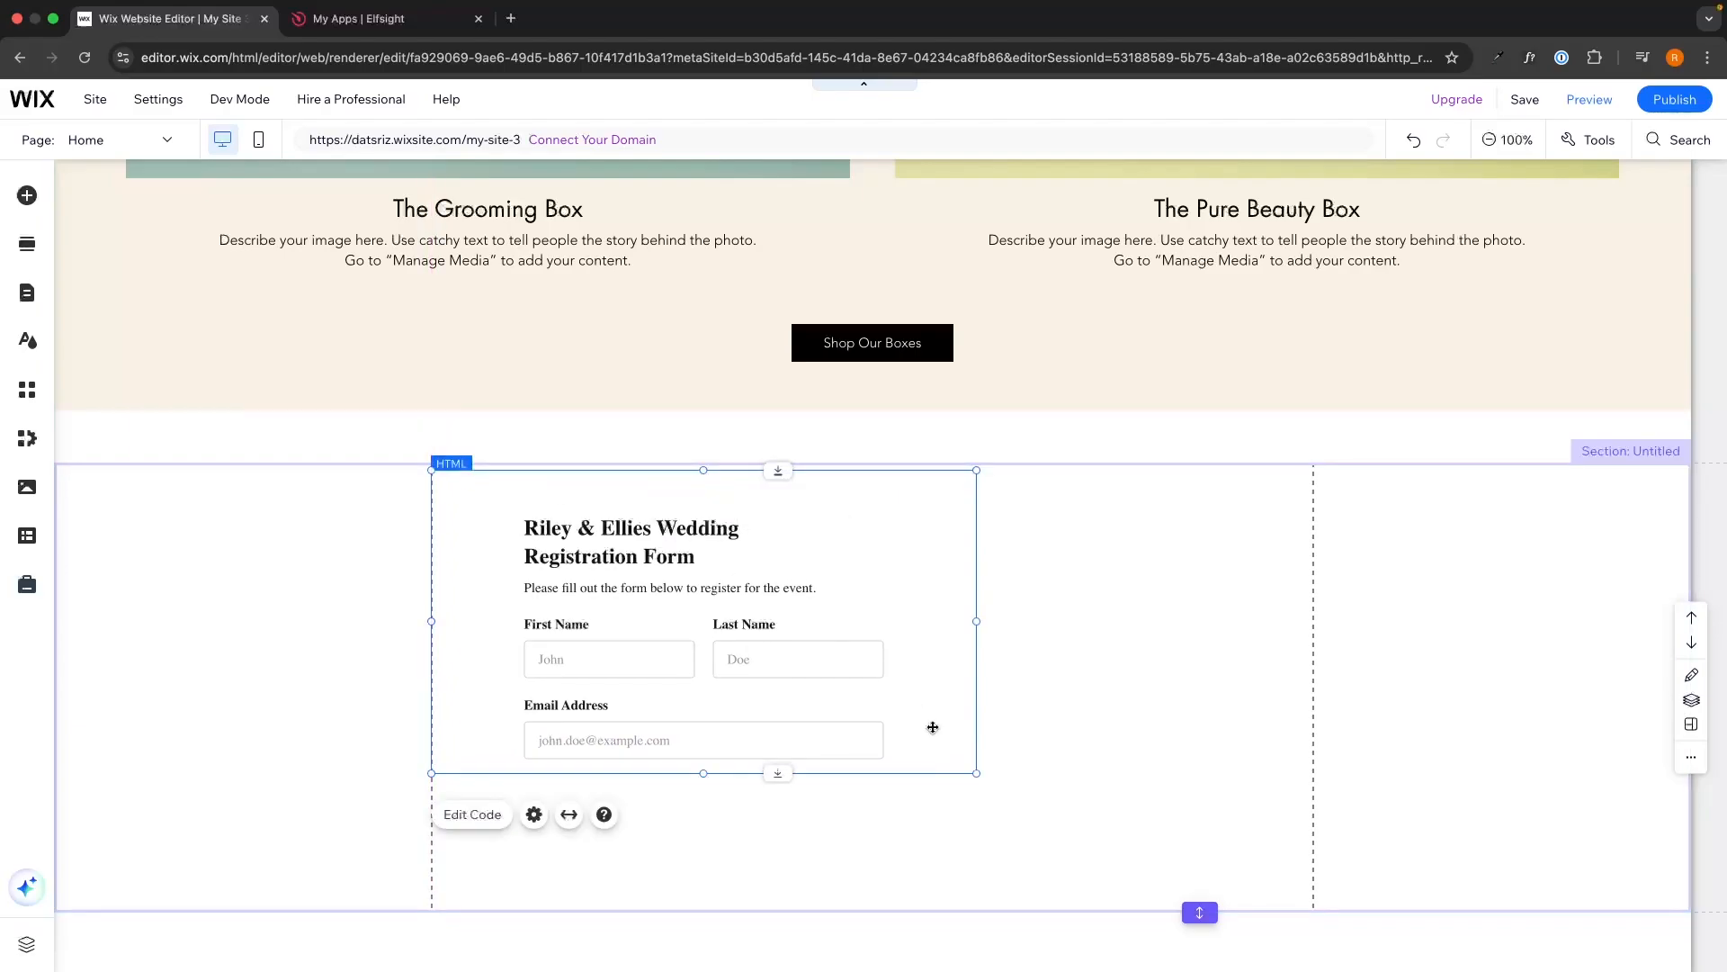
left_click_drag(977, 772, 1313, 919)
scroll(1254, 757, "down", 4)
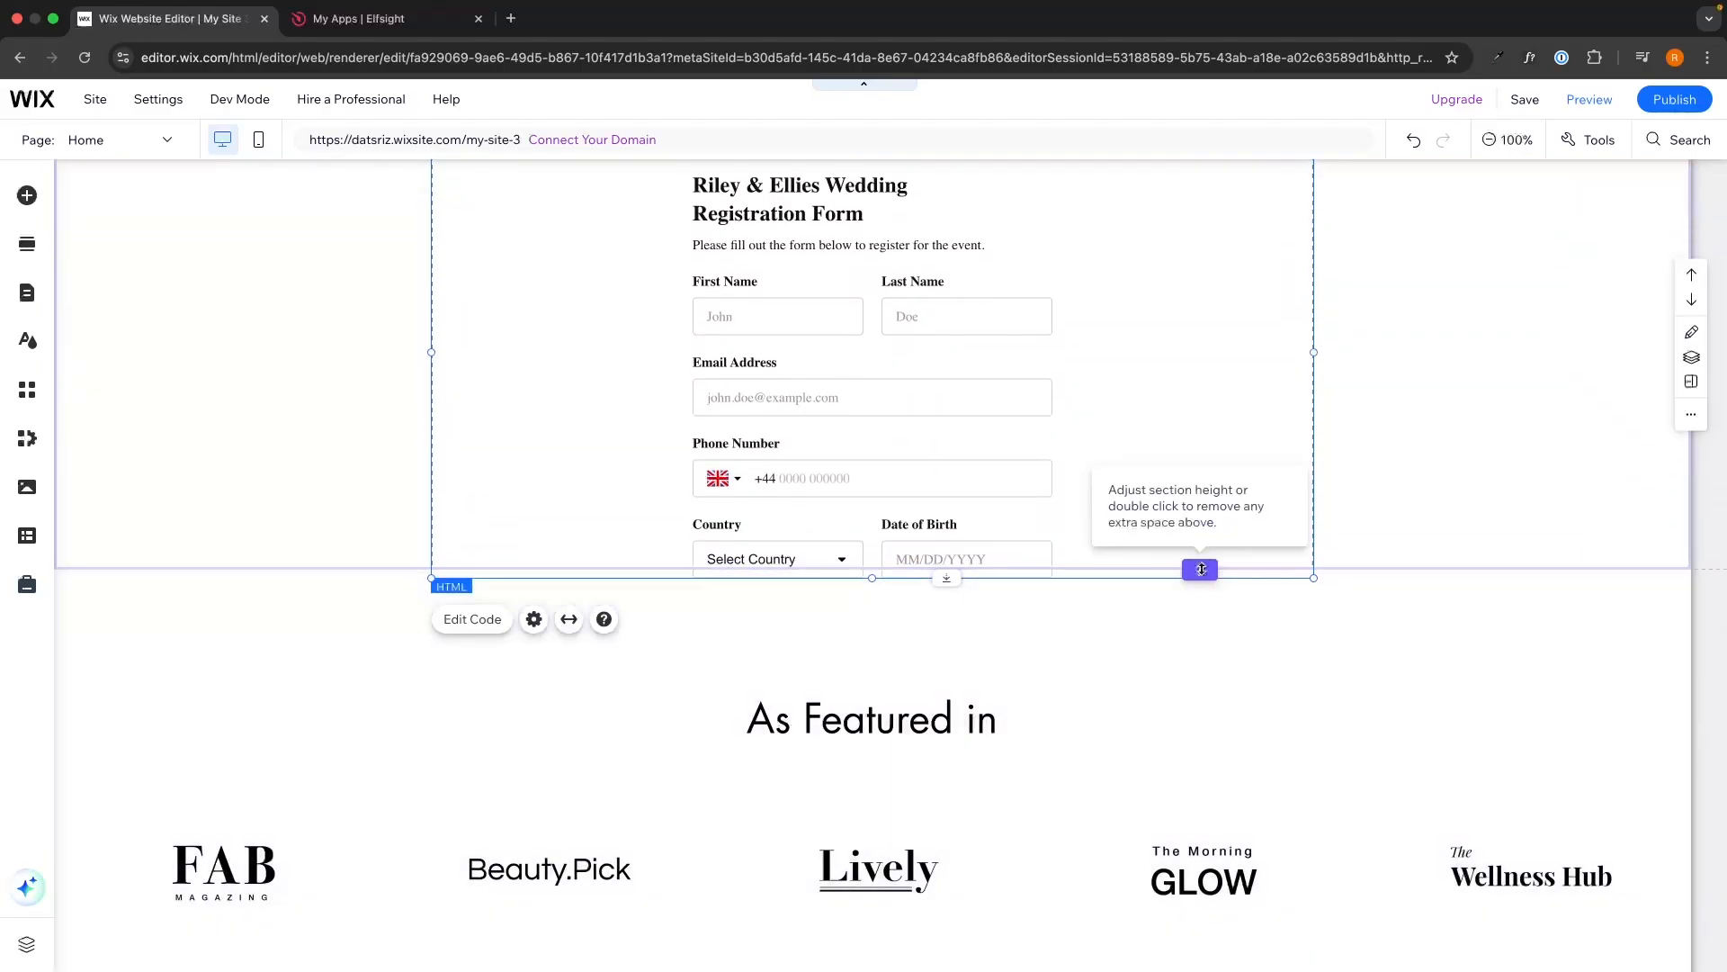
left_click_drag(1201, 568, 1200, 855)
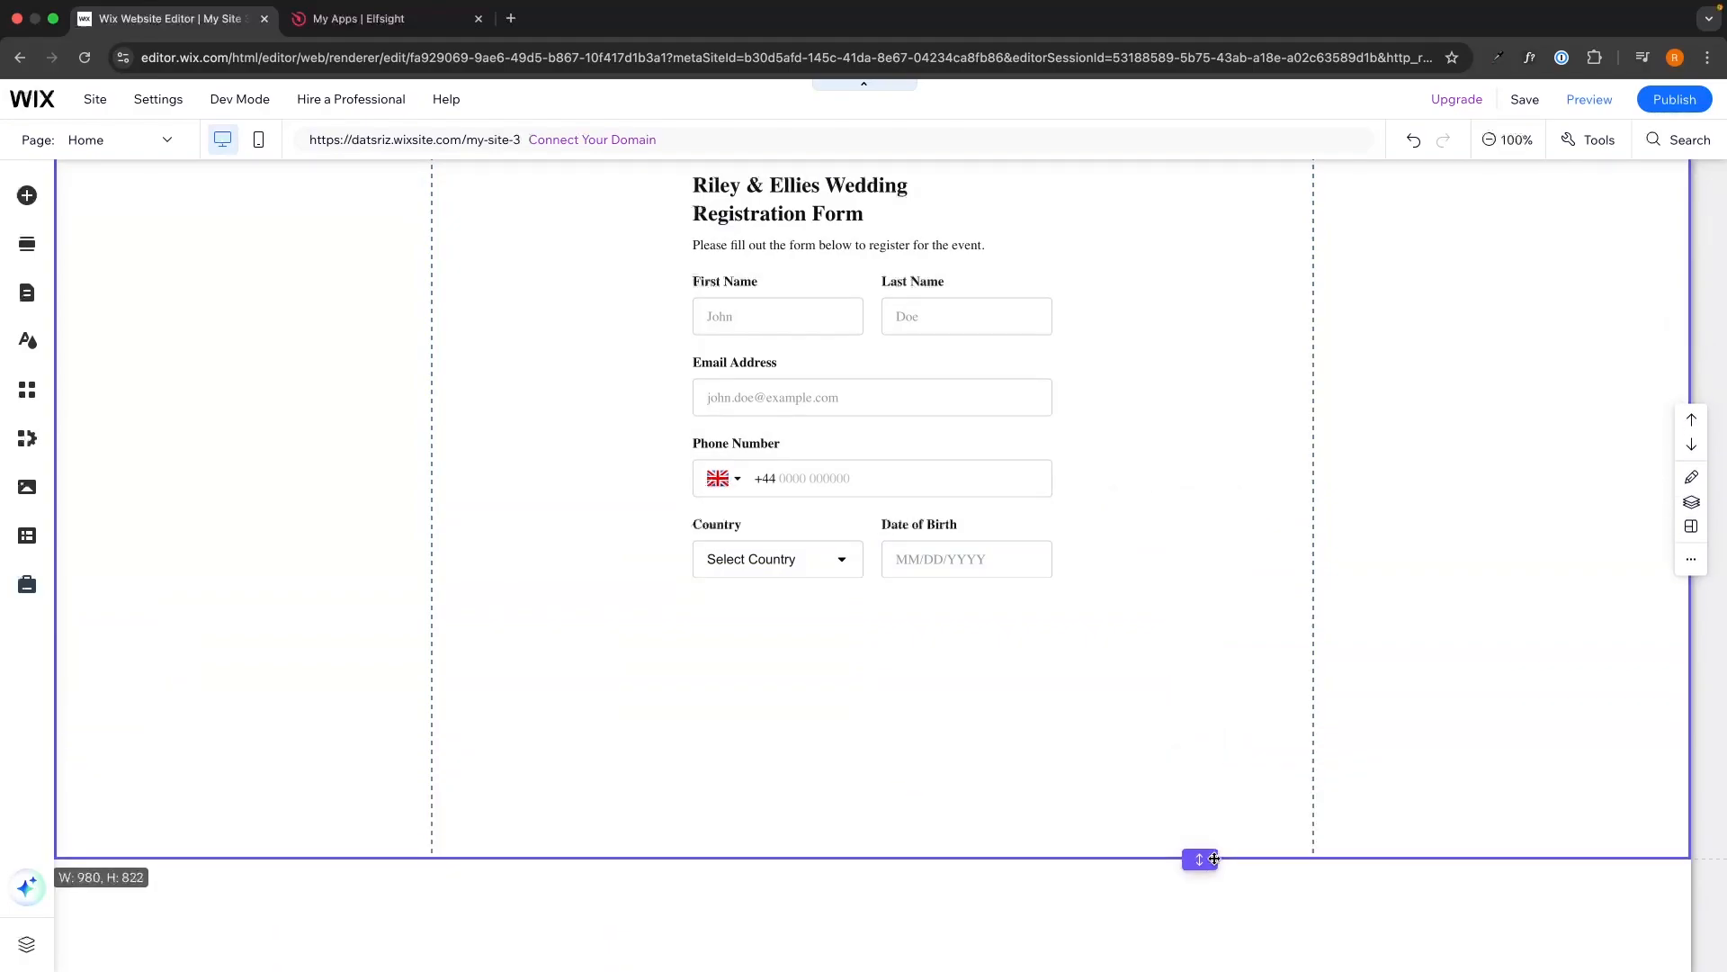
Stretch the embed and section further down until the Register Now button shows.
left_click(878, 580)
left_click_drag(877, 583, 884, 842)
scroll(884, 842, "down", 1)
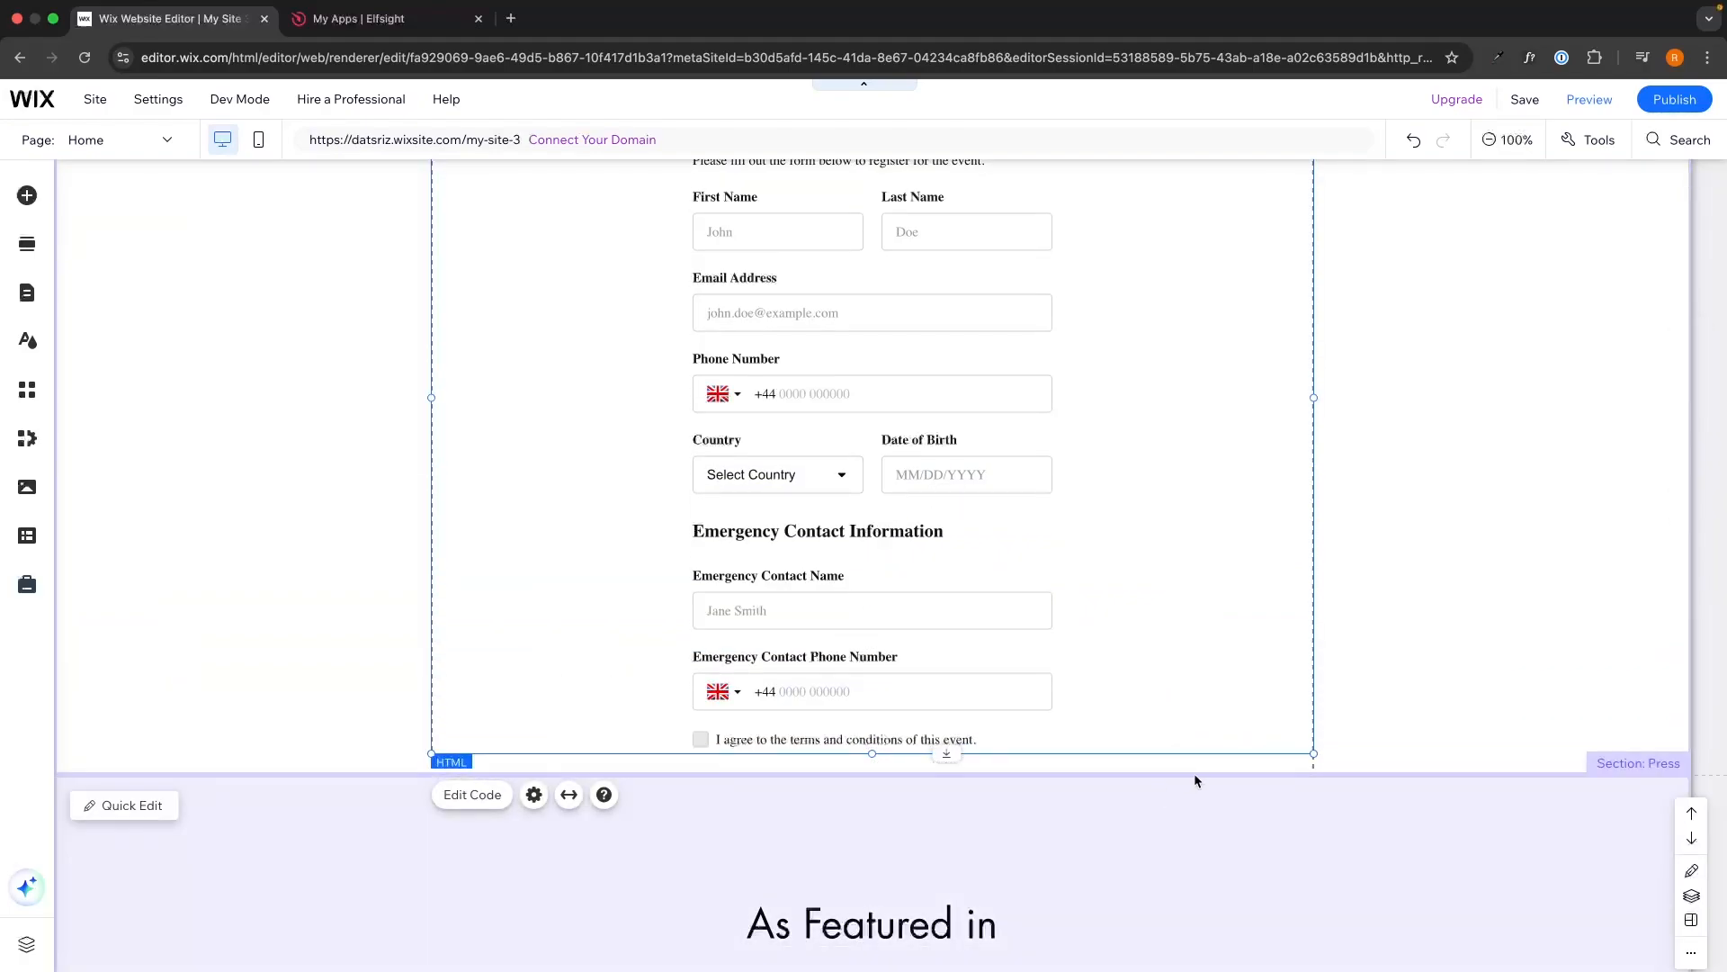
left_click_drag(1199, 779, 1200, 900)
left_click(872, 749)
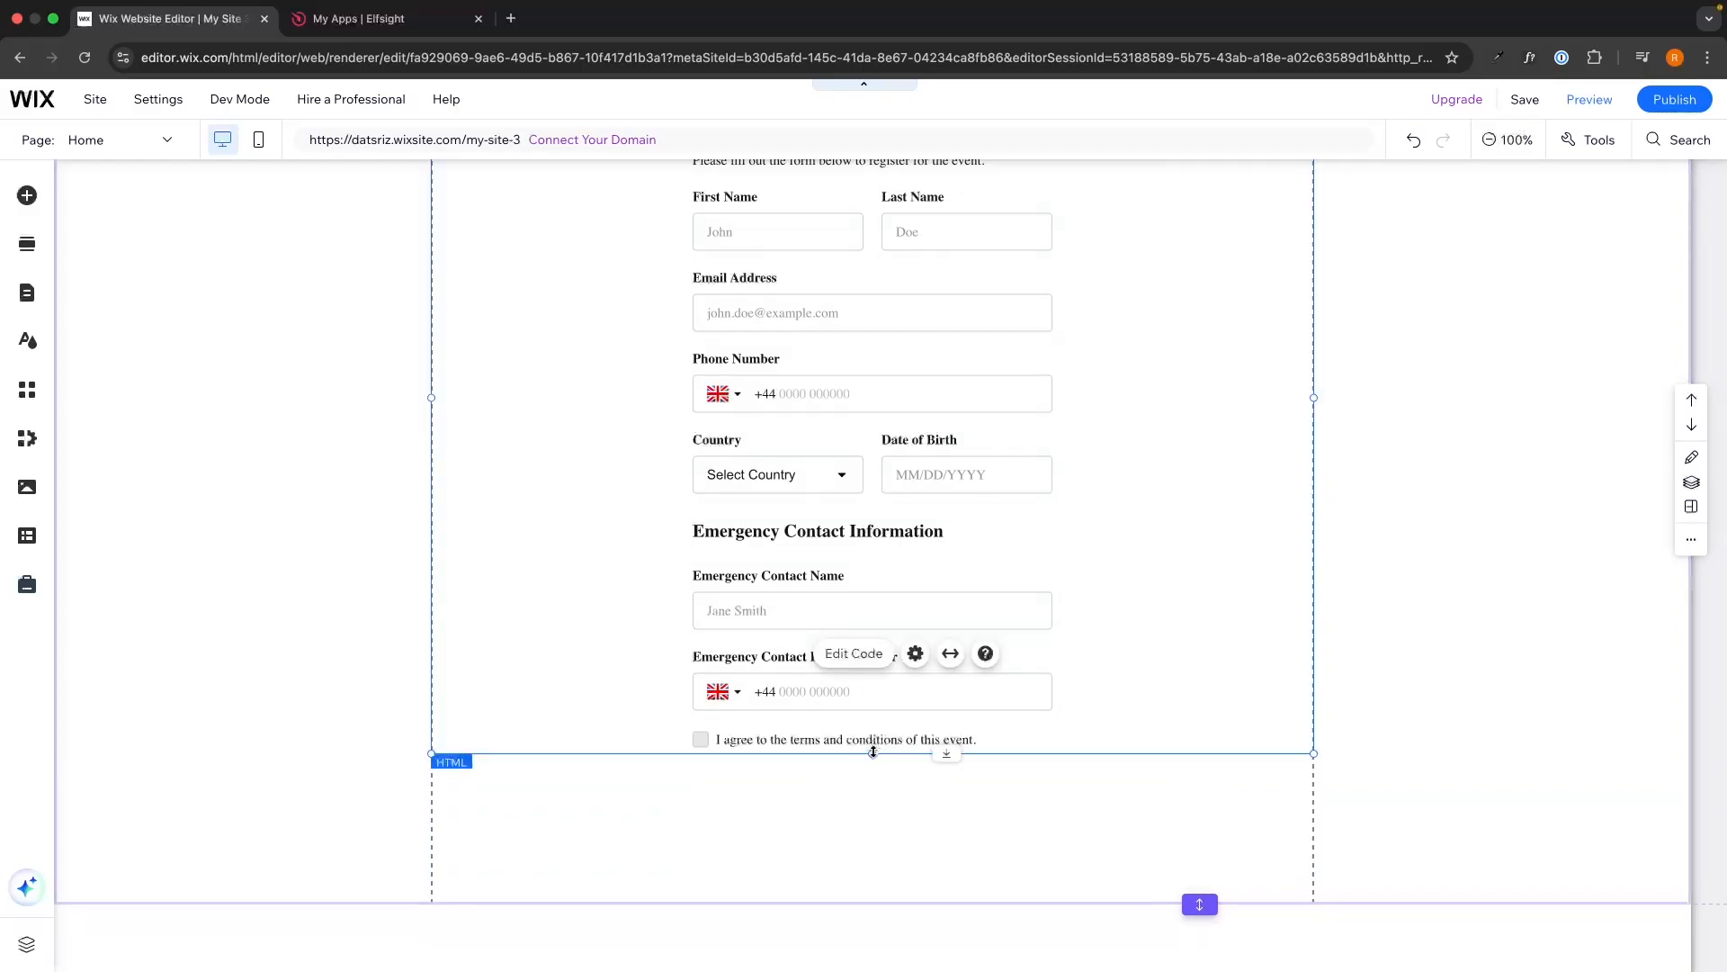
left_click_drag(871, 752, 881, 852)
left_click_drag(1197, 900, 1197, 859)
scroll(1449, 498, "up", 3)
scroll(1447, 498, "down", 2)
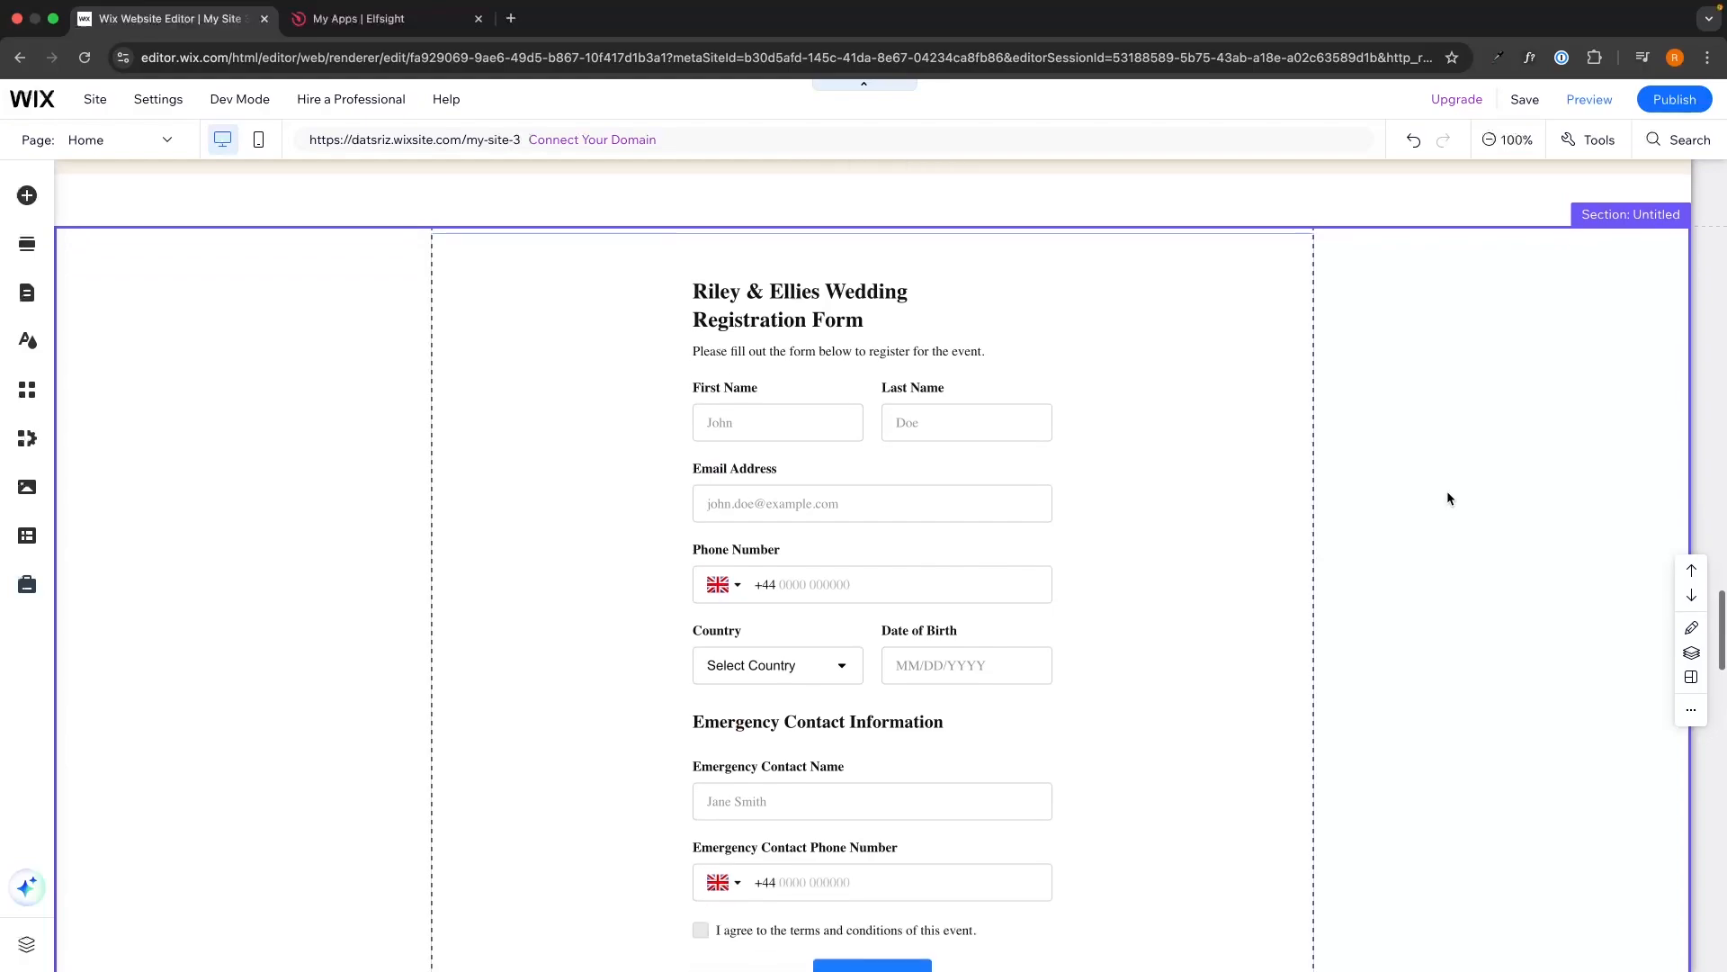